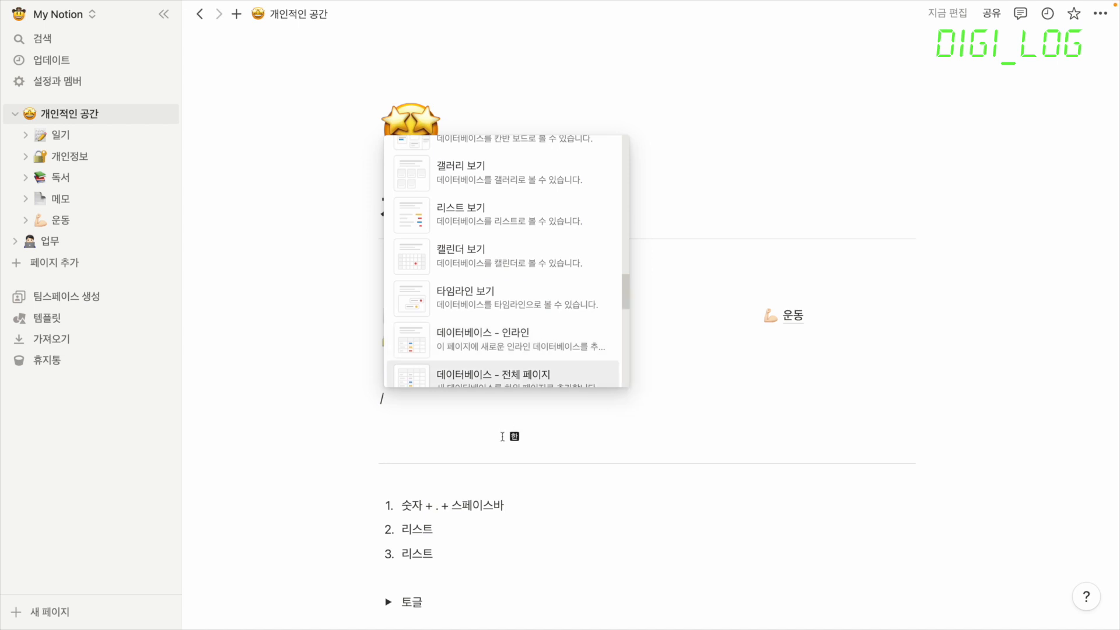
- Remove the unused slash command from the 개인적인 공간 page and open the 독서 subpage
click(504, 407)
key(BackSpace)
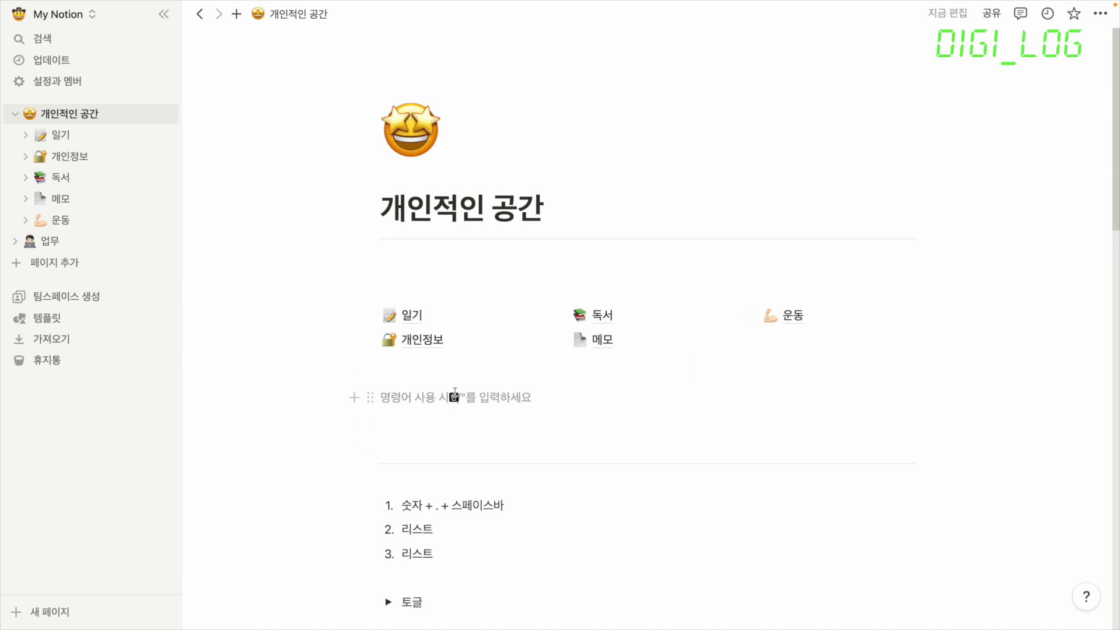
drag(389, 204, 546, 204)
click(546, 204)
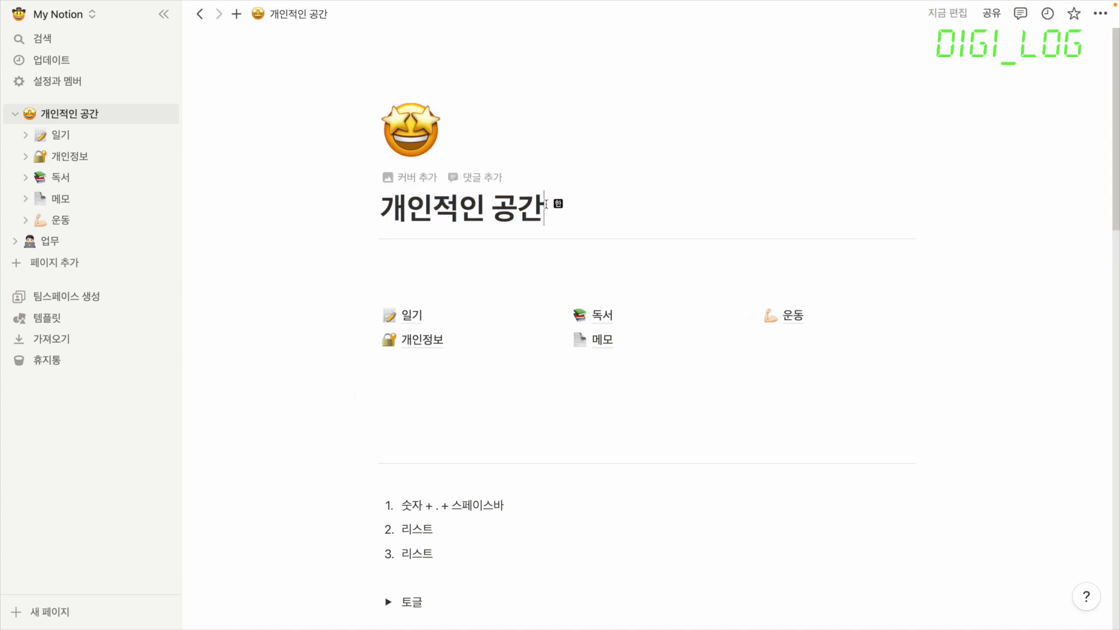
click(606, 318)
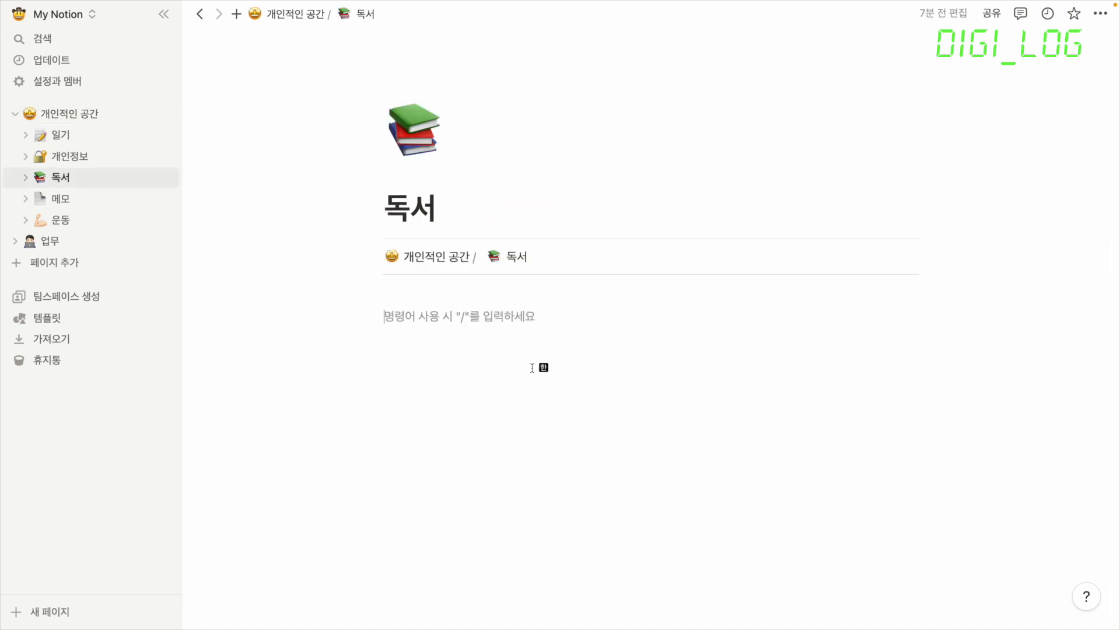
- Create a subpage titled 독서 일기 inside the 독서 page
text(/)
key(Down)
key(Return)
text(독서 일기)
key(Return)
- Add a breadcrumb block between two divider lines beneath the 독서 일기 title
text(---/이동)
key(Return)
key(Return)
text(---)
- Insert a table view below the dividers, backed by a newly created database
text(/표)
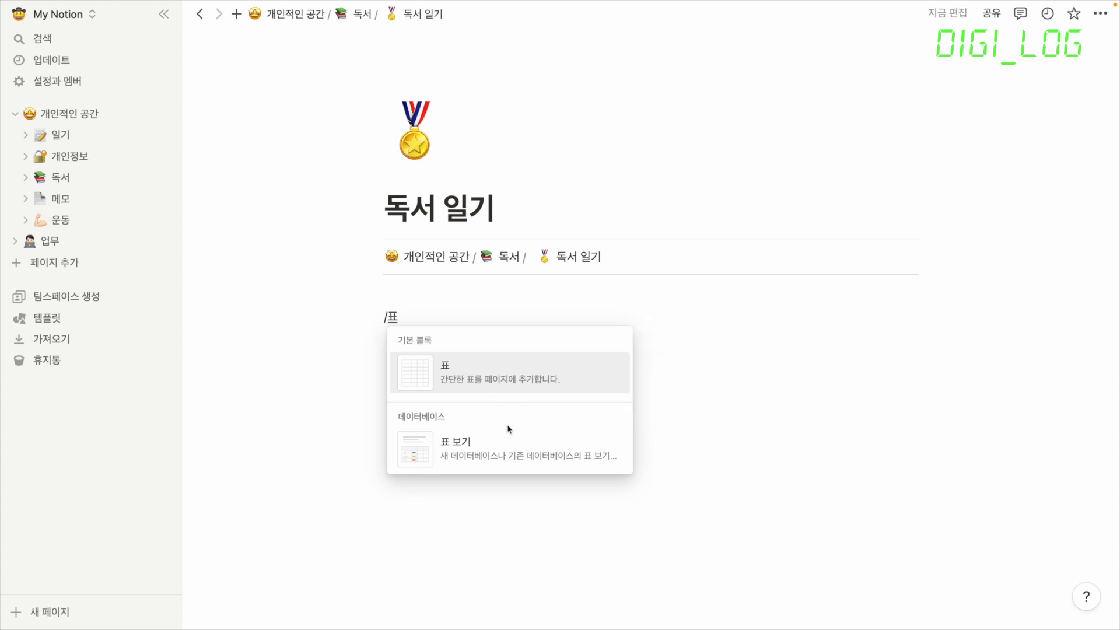
click(492, 451)
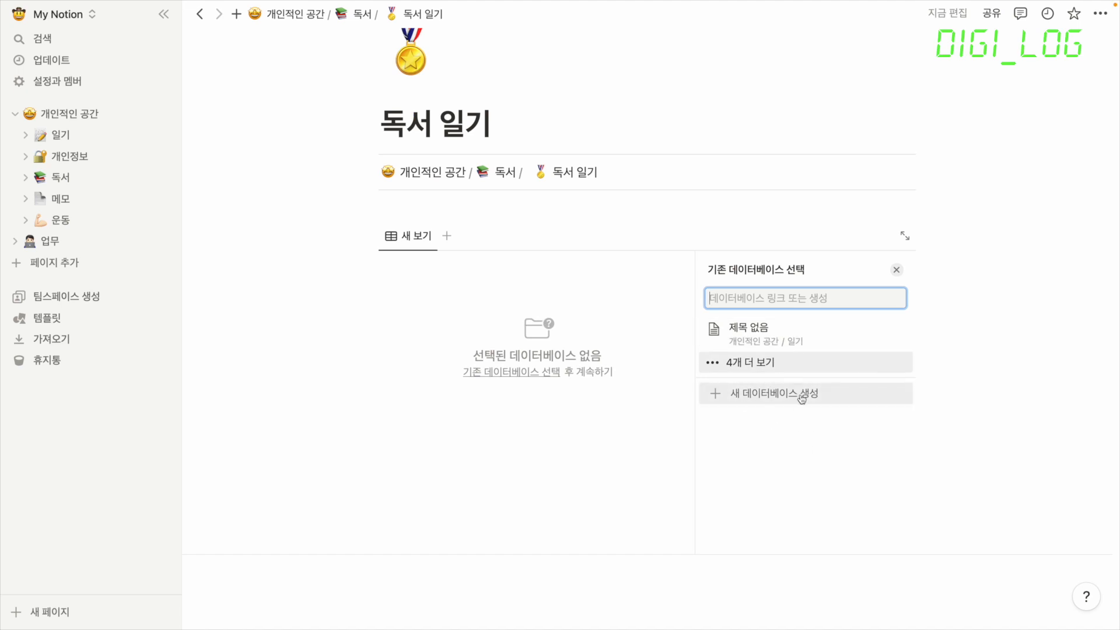
click(802, 394)
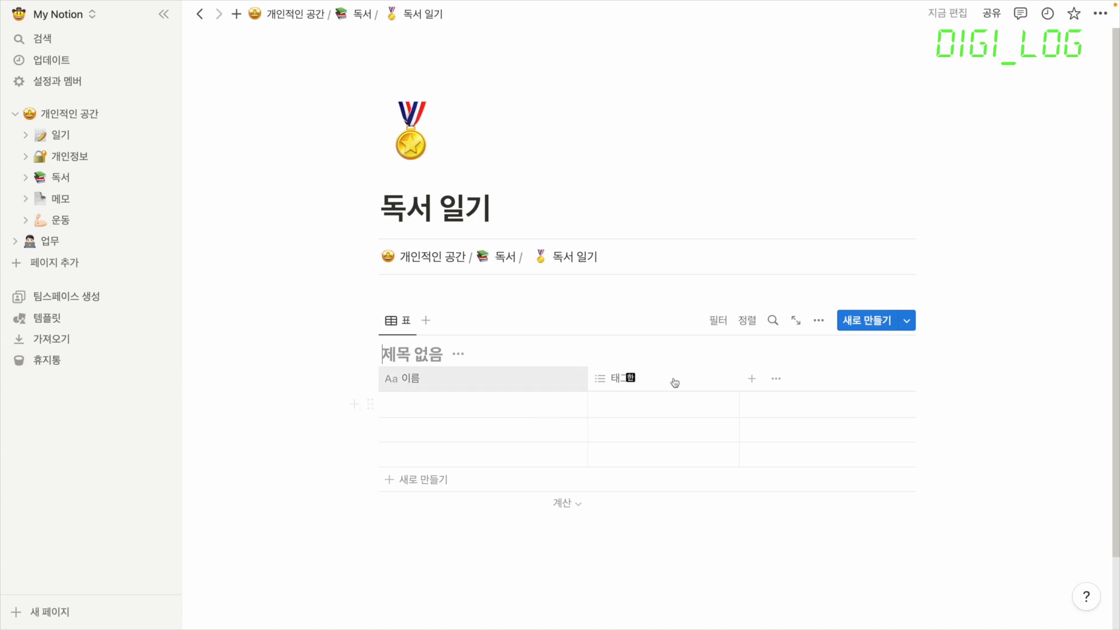
- Examine the property types available for a new database column, from text to last editor
click(752, 380)
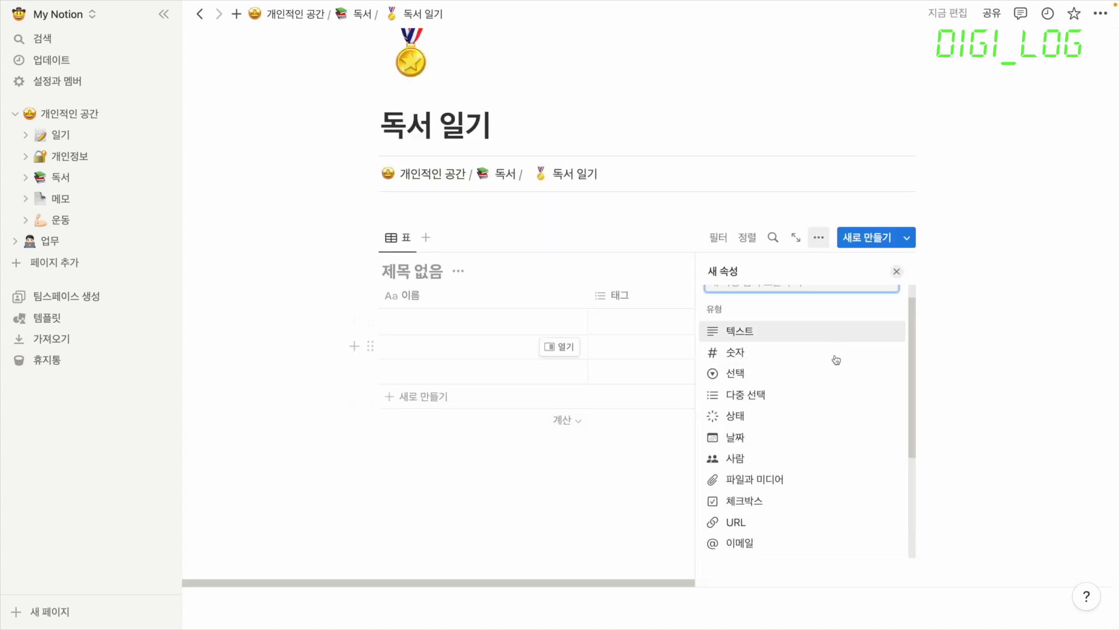
scroll(849, 431, down, 2)
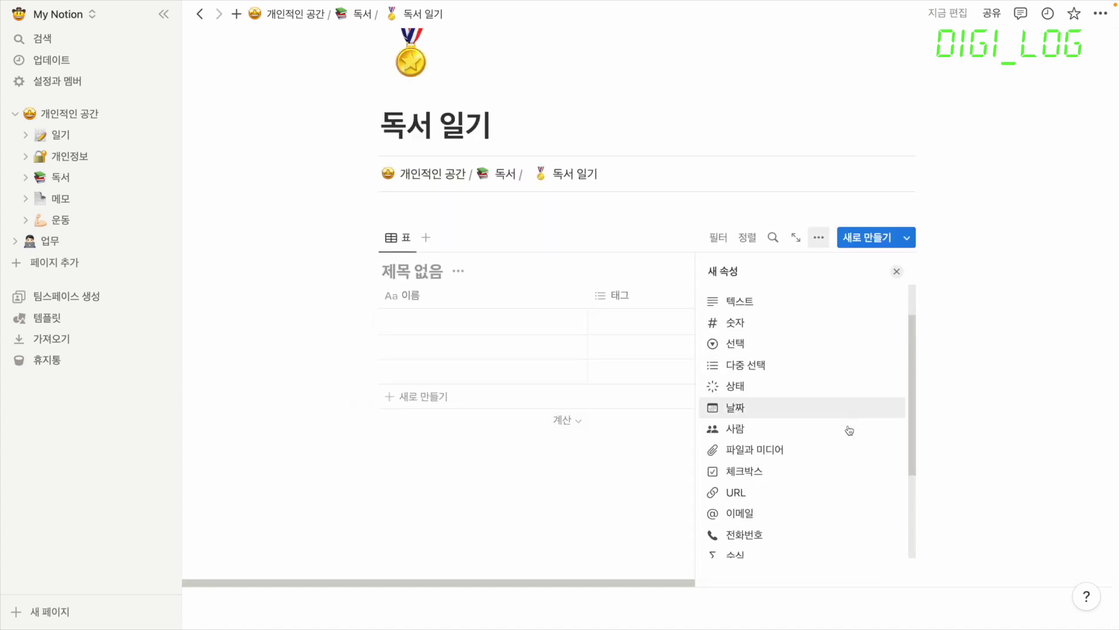
scroll(849, 430, down, 3)
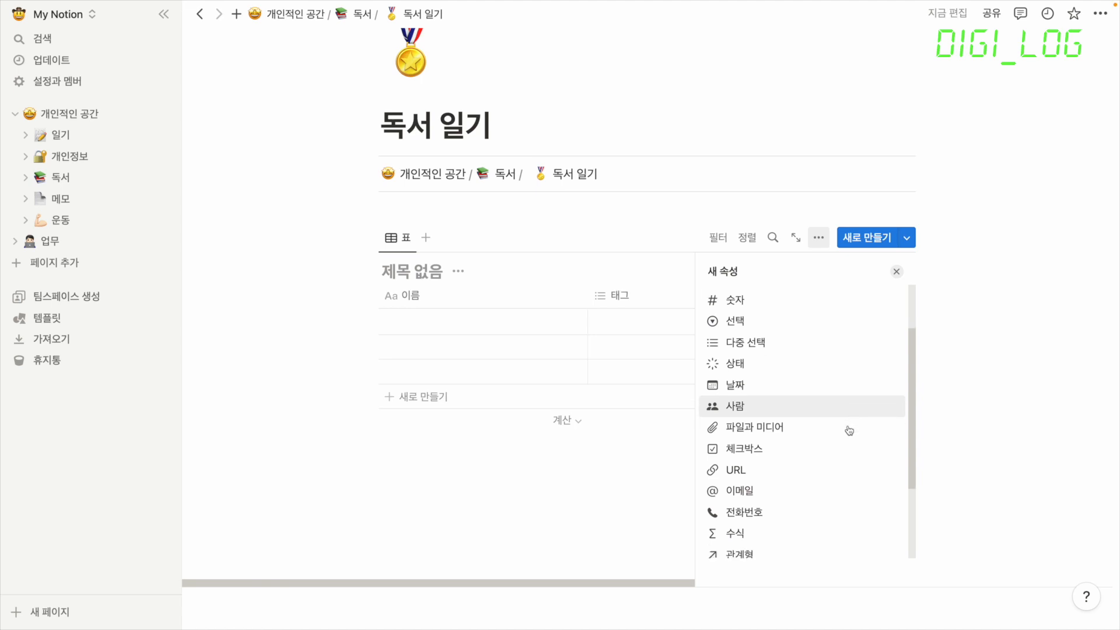
scroll(849, 430, down, 5)
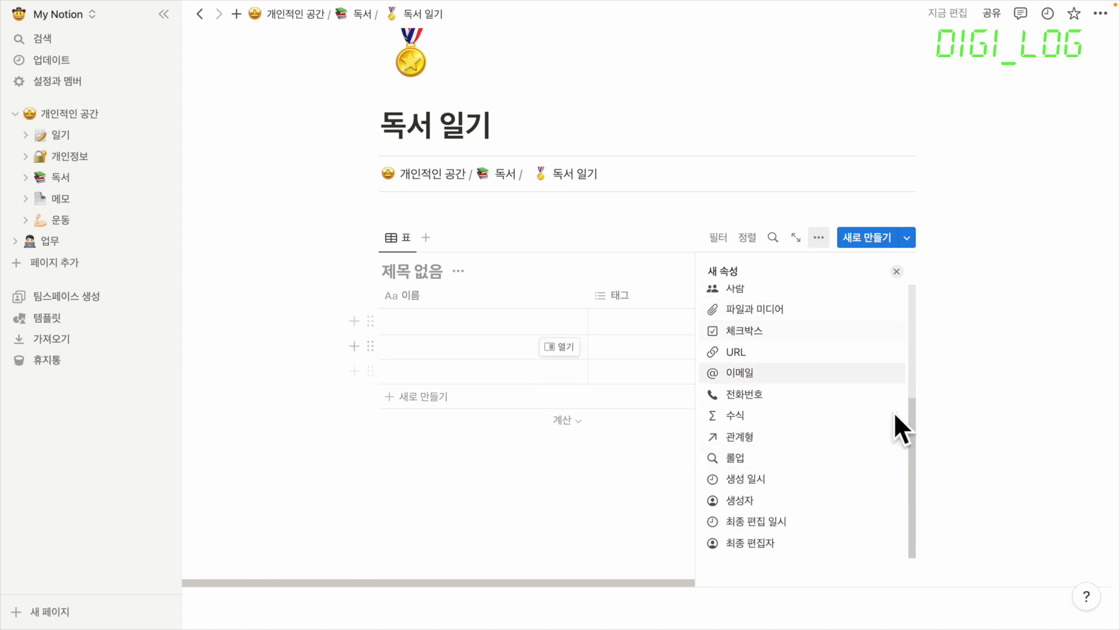
scroll(810, 443, up, 5)
scroll(812, 445, up, 2)
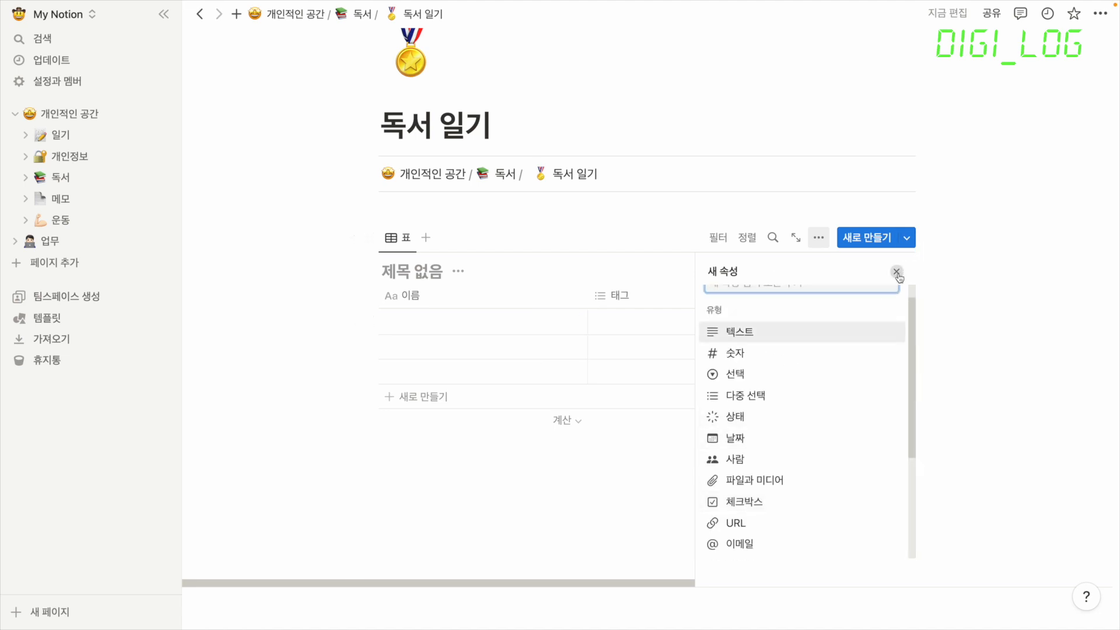
click(896, 272)
- Title the database 2023년 독서 일기 and name its first entry 스케일 - 제프리 웨스트
click(412, 270)
text(ㄷ)
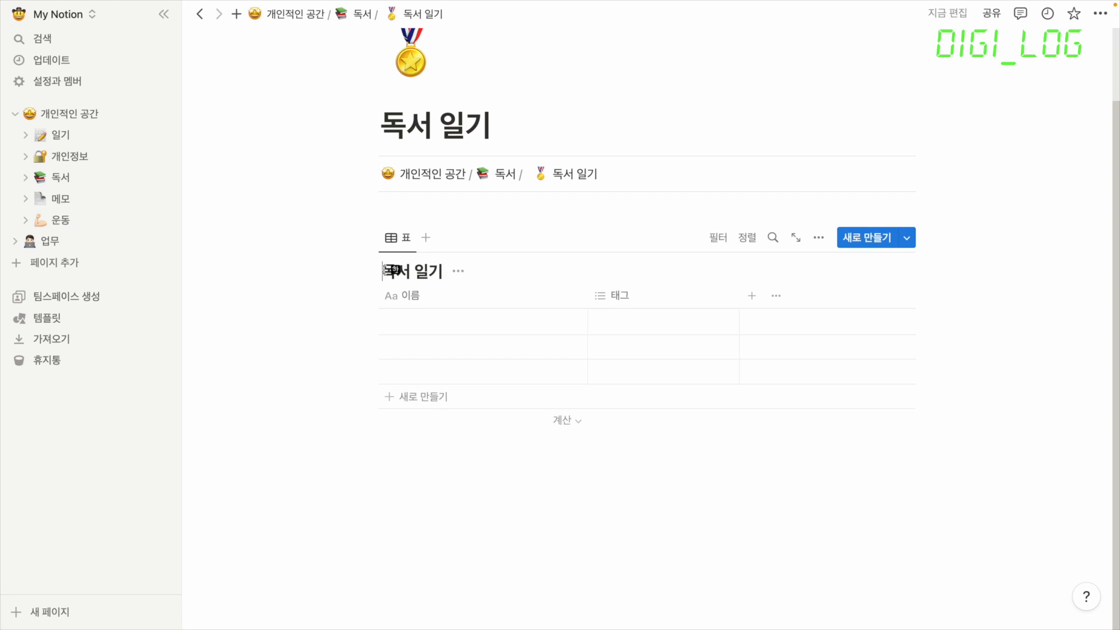
text(2023년)
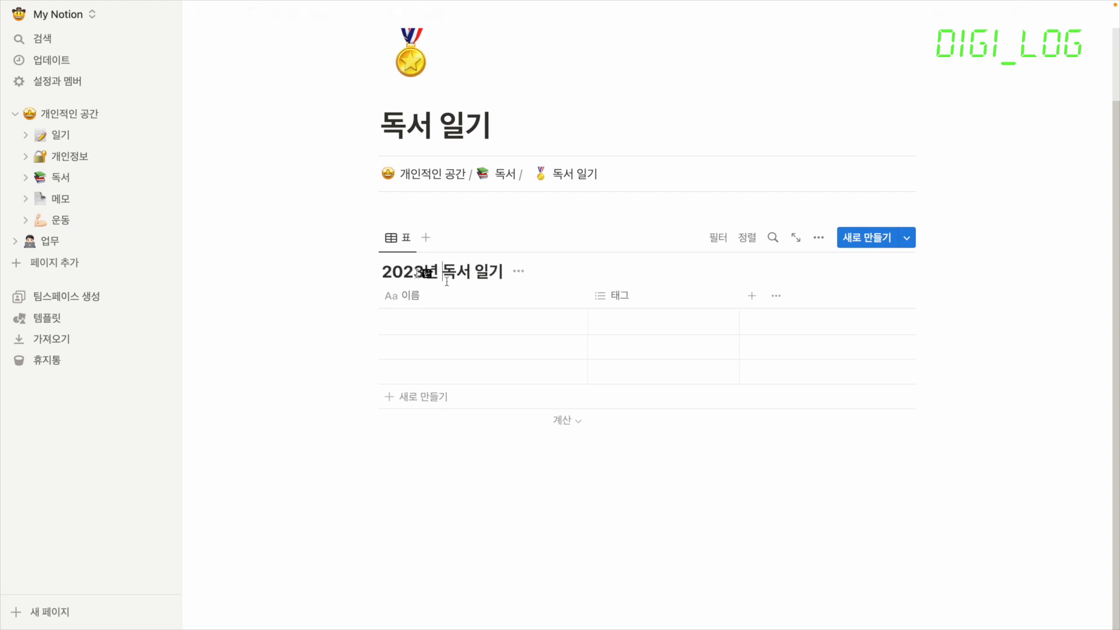
key(Return)
text(스케일 - 제프리 웨스트)
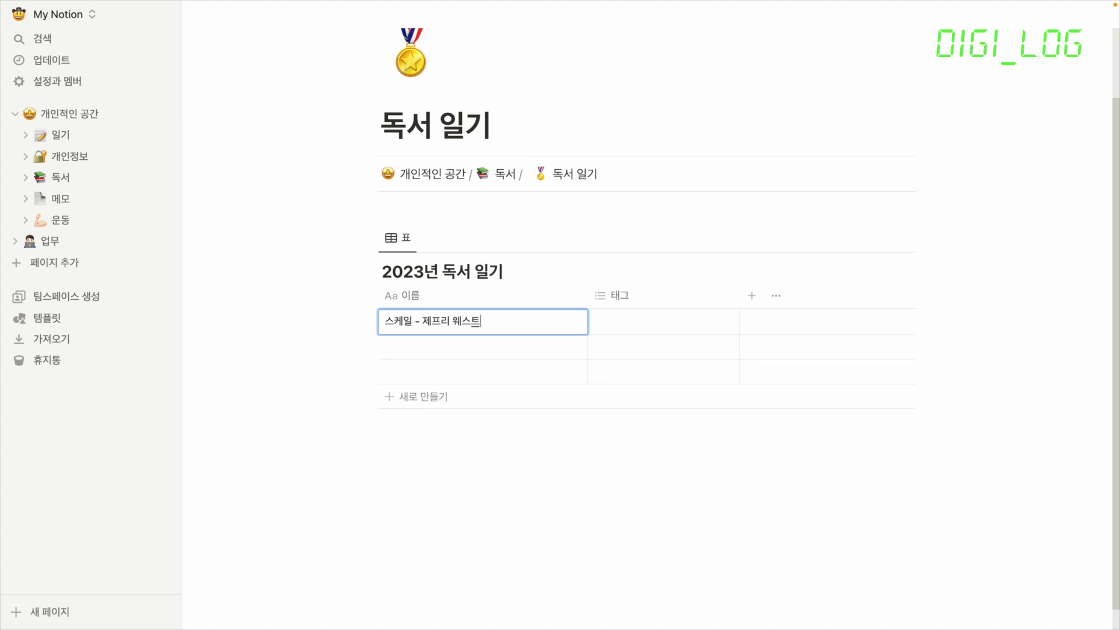
click(634, 305)
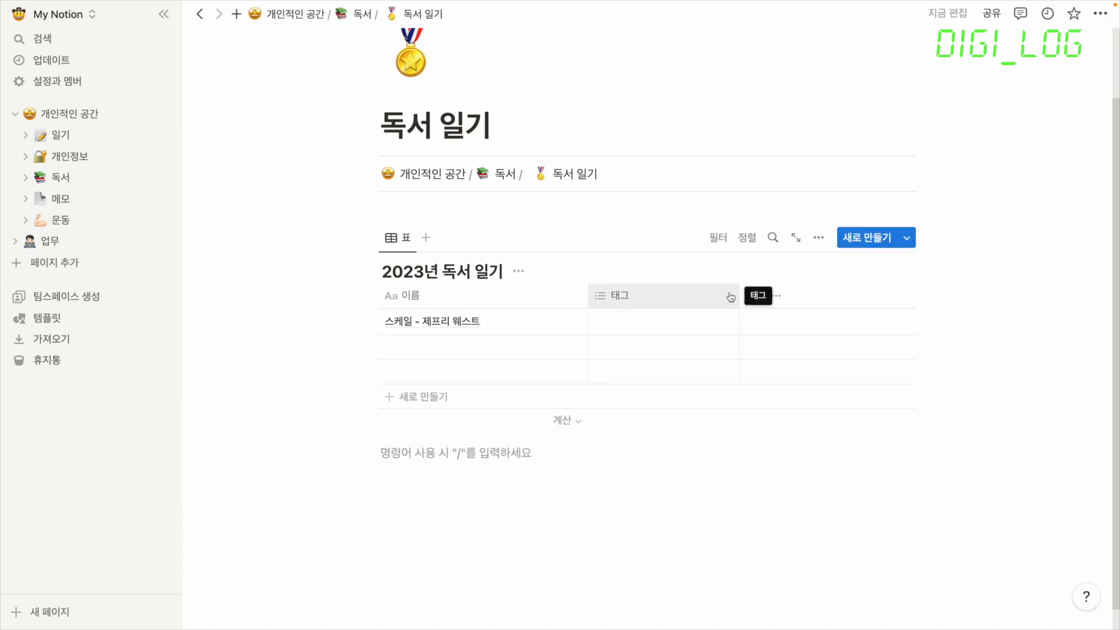
- Add a date property named 독서 일자 before the 태그 column and set the first entry's date to 2023년 1월 31일
click(752, 299)
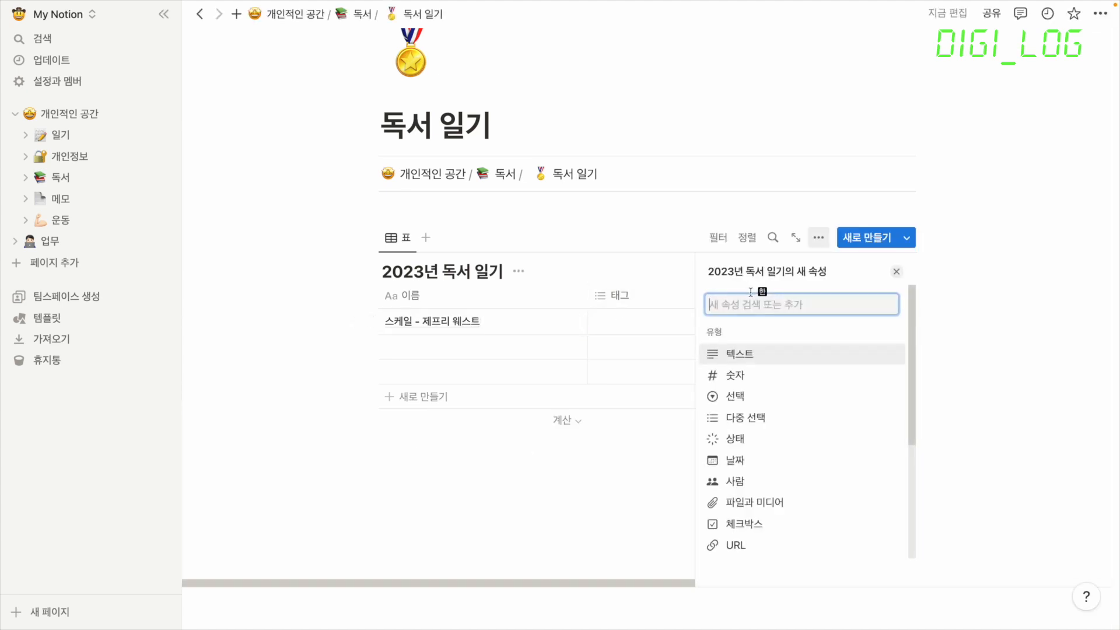
click(768, 460)
text(독서 일자)
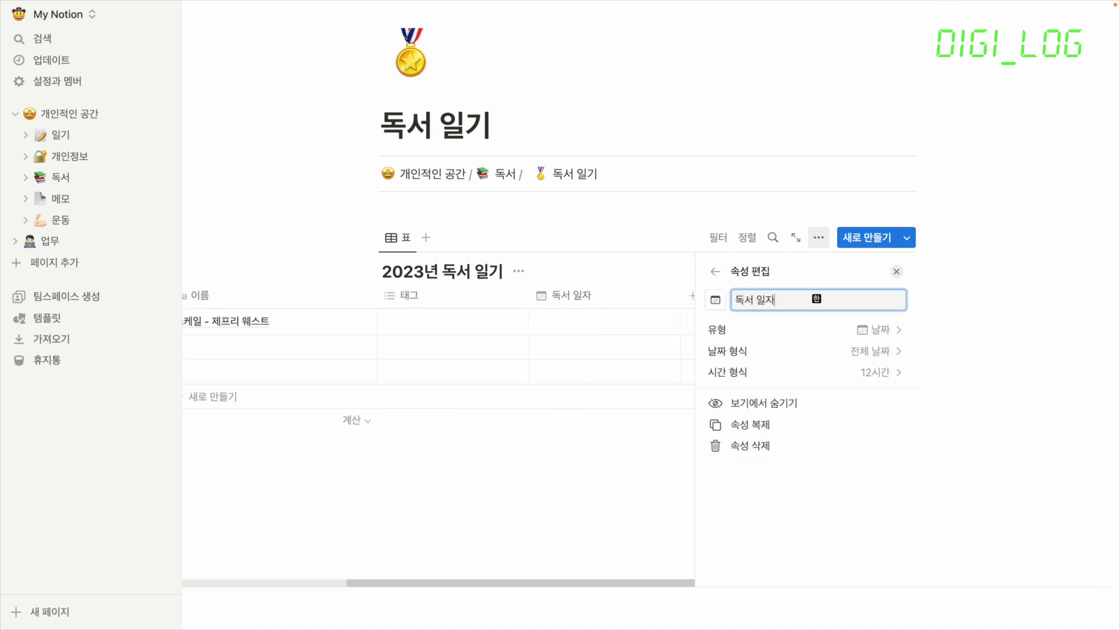
key(Escape)
drag(783, 295, 641, 299)
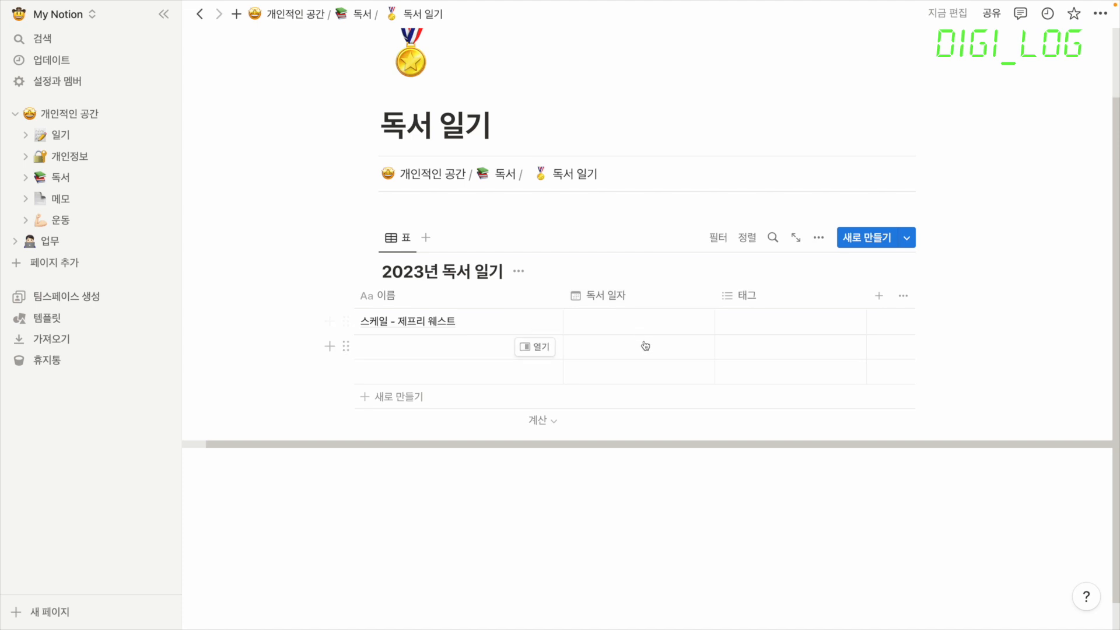
click(621, 330)
click(651, 401)
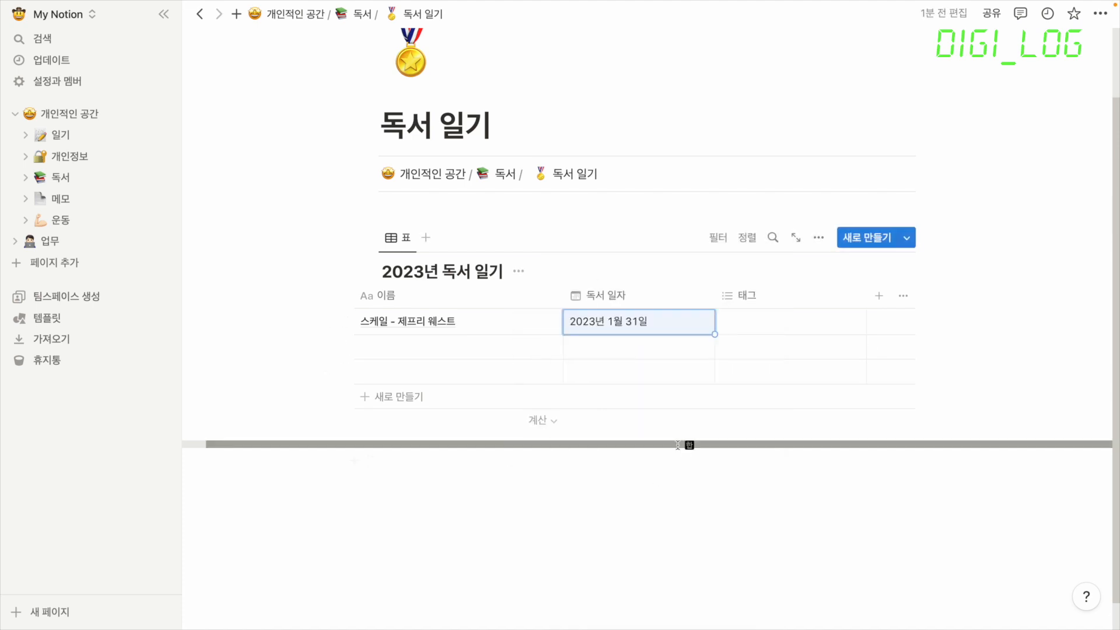
- Change the 태그 property from multi-select to the single select type and rename it 별점
click(774, 303)
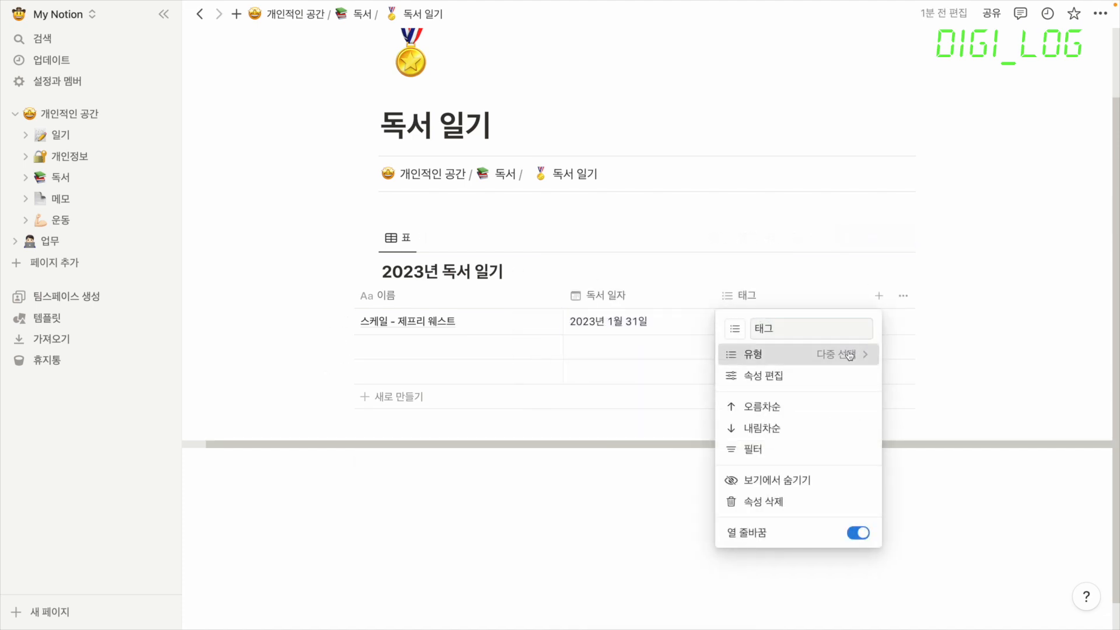
click(834, 354)
click(758, 145)
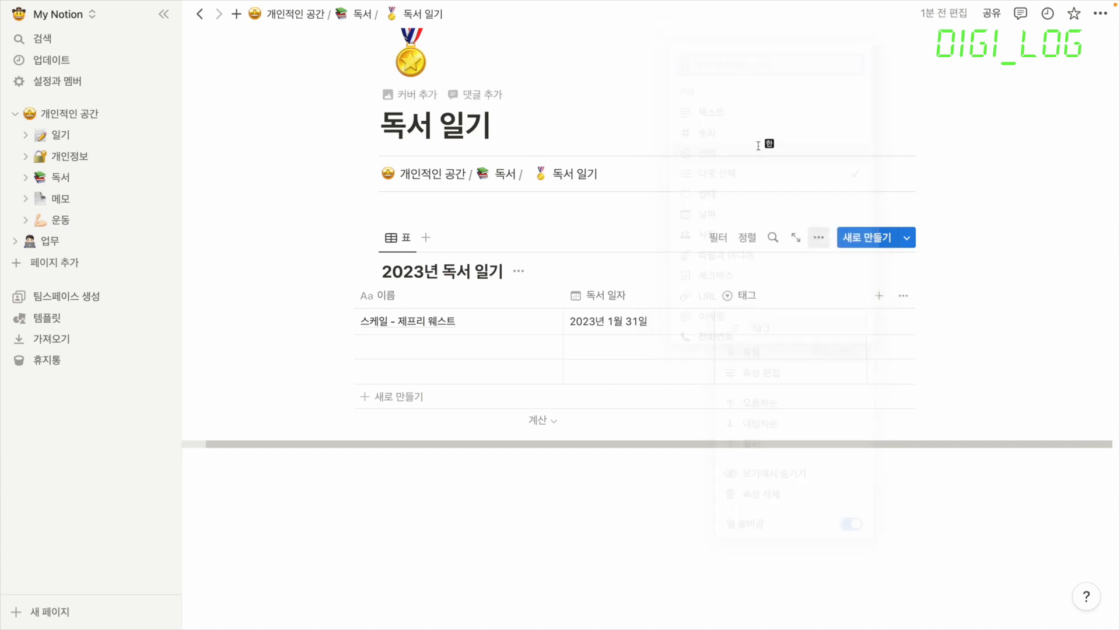
click(772, 300)
text(별점)
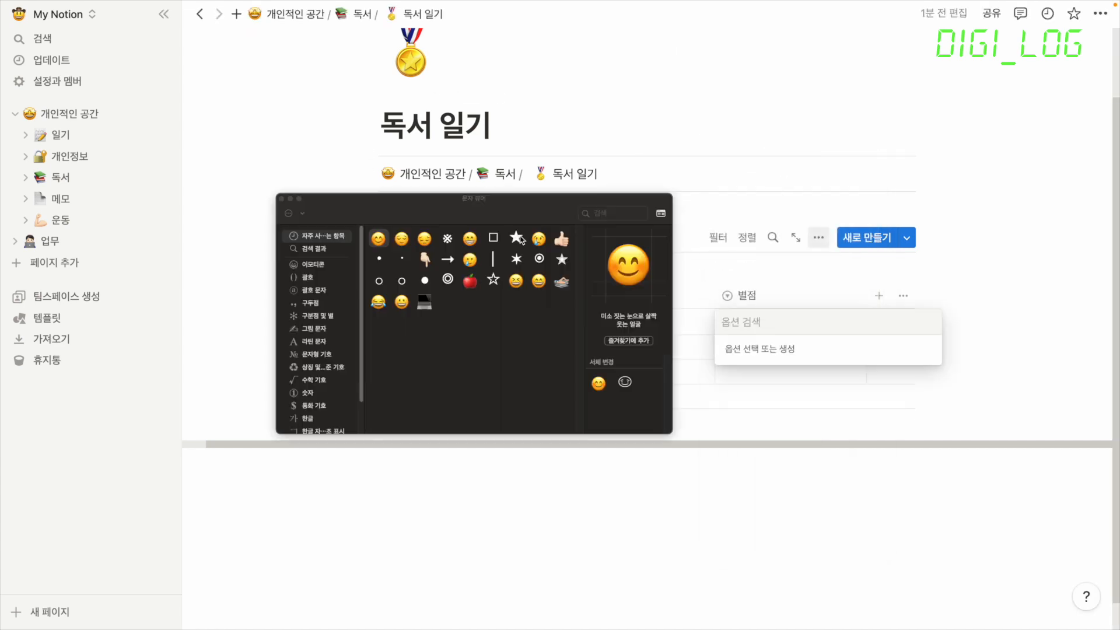
- Create the rating options ★ and ★★ in the first entry's 별점 field
click(516, 238)
double_click(516, 238)
click(280, 198)
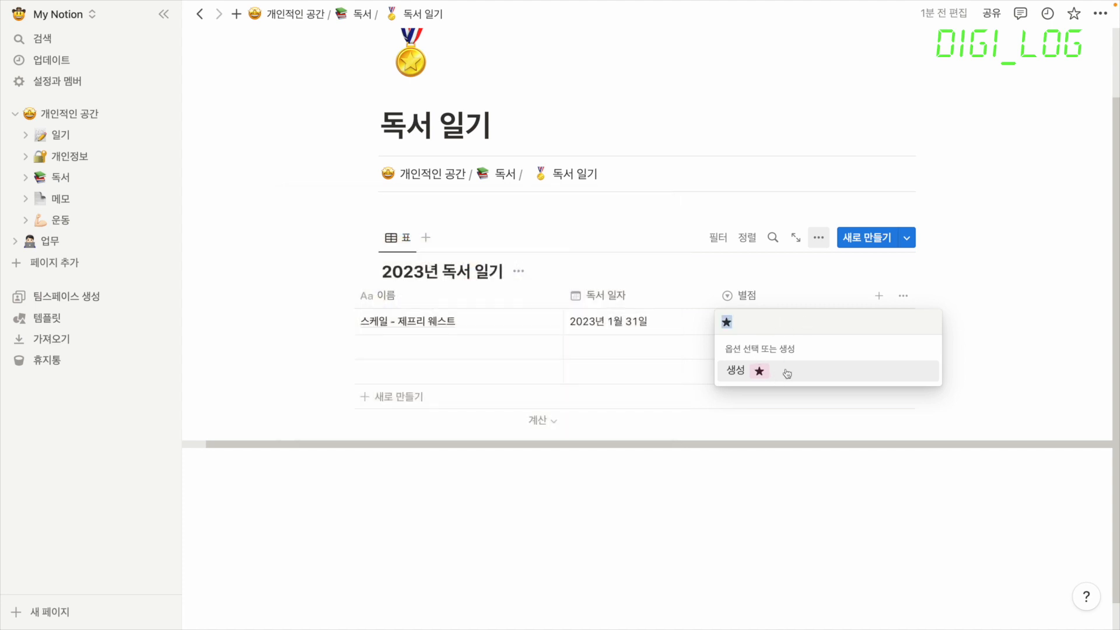
click(779, 375)
click(777, 329)
key(super+v)
key(super+v)
click(780, 370)
- Create the rating options ★★★ and ★★★★ in the 별점 field
click(790, 325)
key(super+v)
key(super+v)
key(super+v)
key(Return)
click(789, 324)
key(super+v)
key(super+v)
key(super+v)
key(super+v)
key(Return)
- Create the rating option ★★★★★ in the 별점 field
key(super+v)
key(super+v)
key(super+v)
key(super+v)
key(super+v)
key(Return)
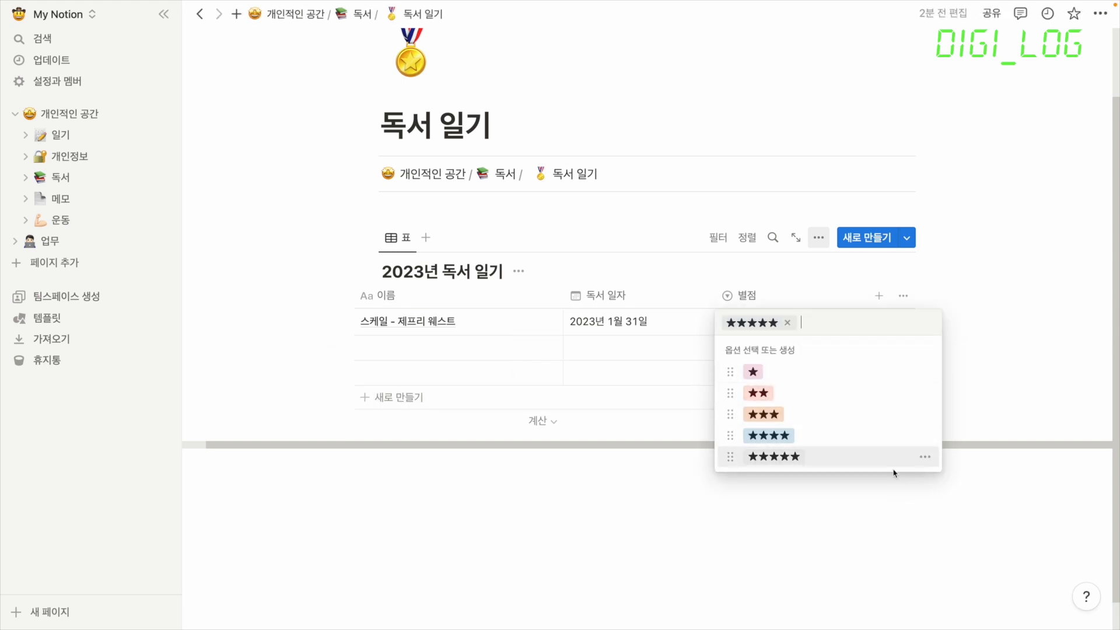
- Recolour the five 별점 options individually, using green for ★★ and pink for ★★★★
click(924, 371)
click(925, 393)
click(886, 282)
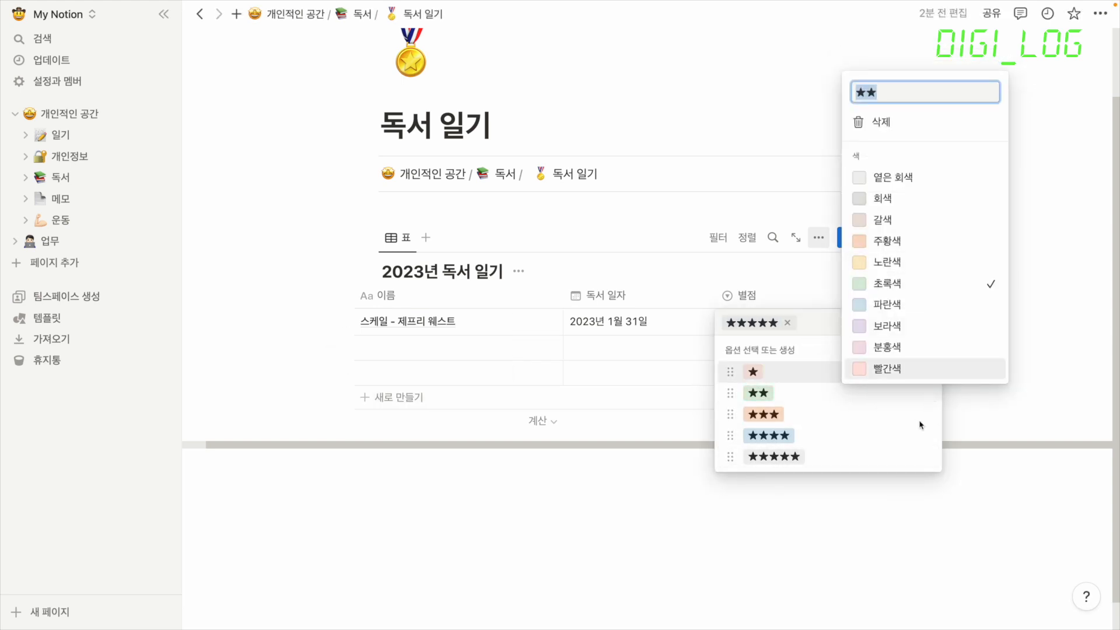
click(924, 414)
click(902, 348)
click(925, 435)
click(905, 391)
click(925, 456)
click(902, 328)
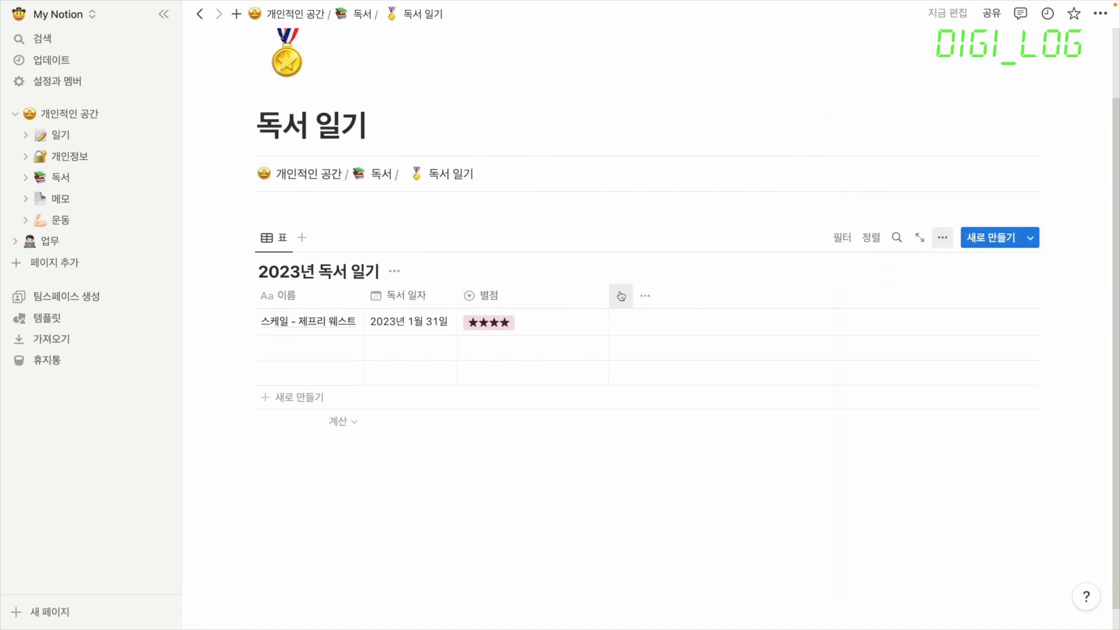
- Add a select property named 구분 with the options 구매, eBook and 대여
click(620, 296)
click(858, 396)
text(구분)
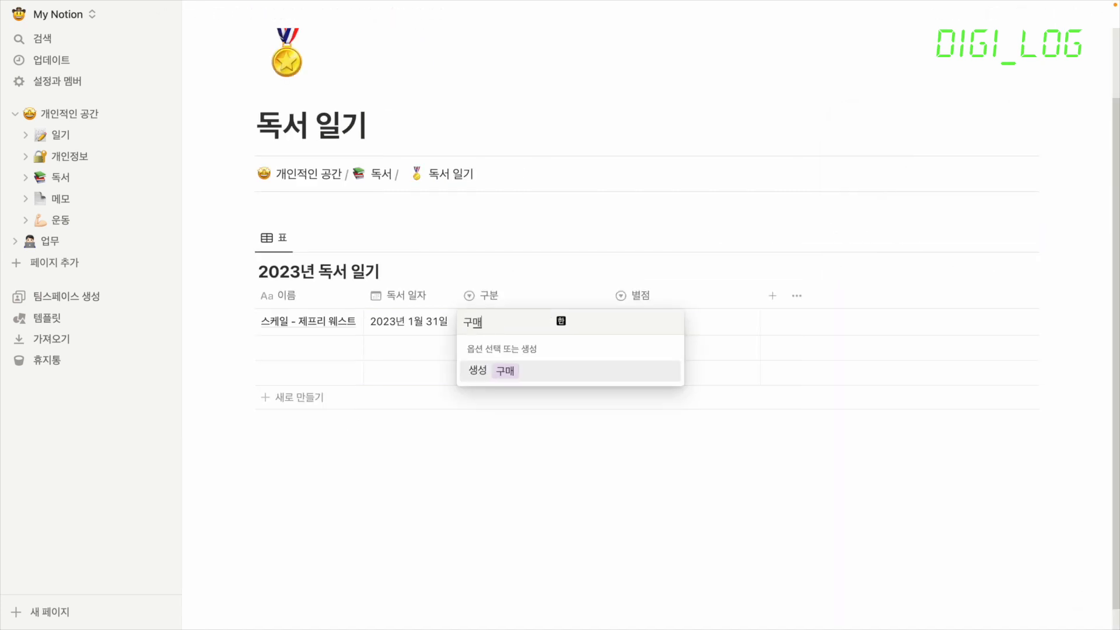
key(Return)
text(eBook)
key(Return)
text(대여)
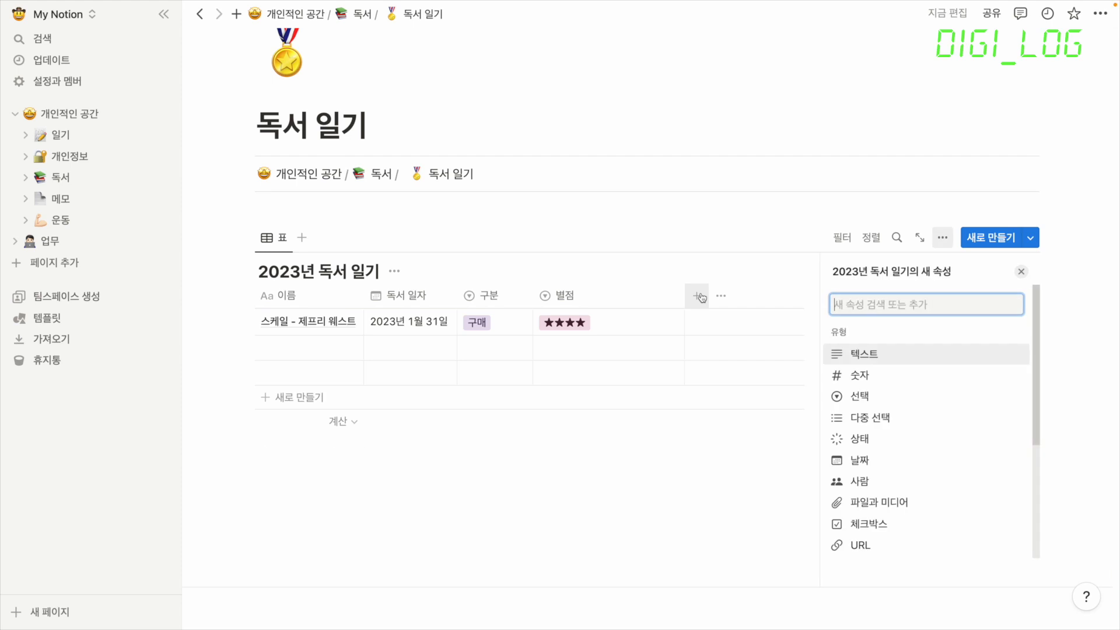
- Add a number property named 구매가 and enter 30000 for the first entry
click(860, 375)
text(구매가)
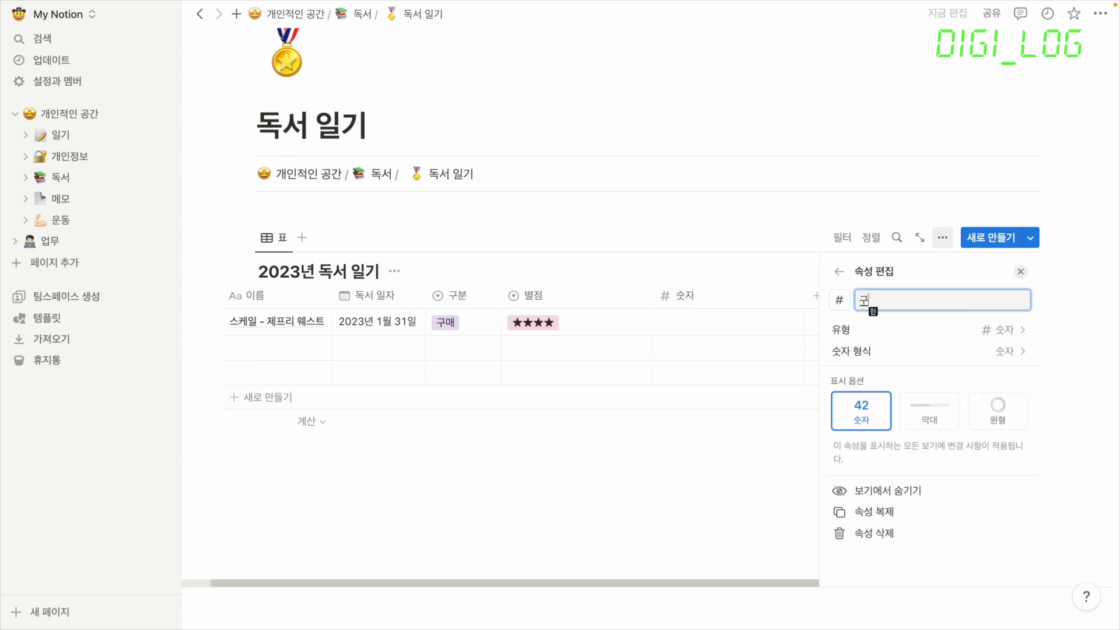
text(30000)
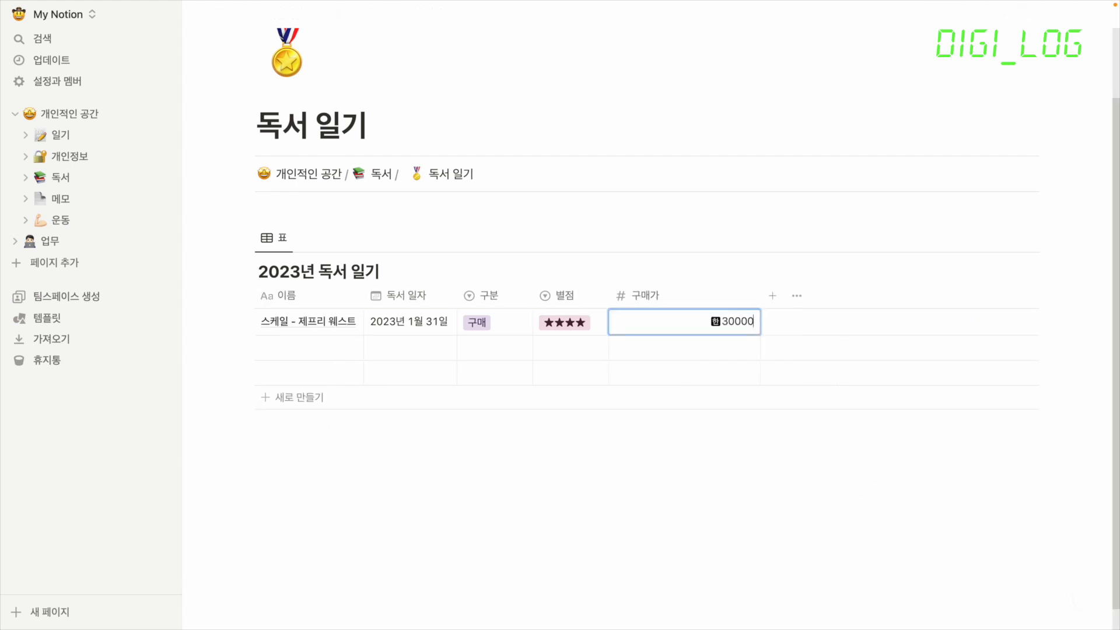
key(Return)
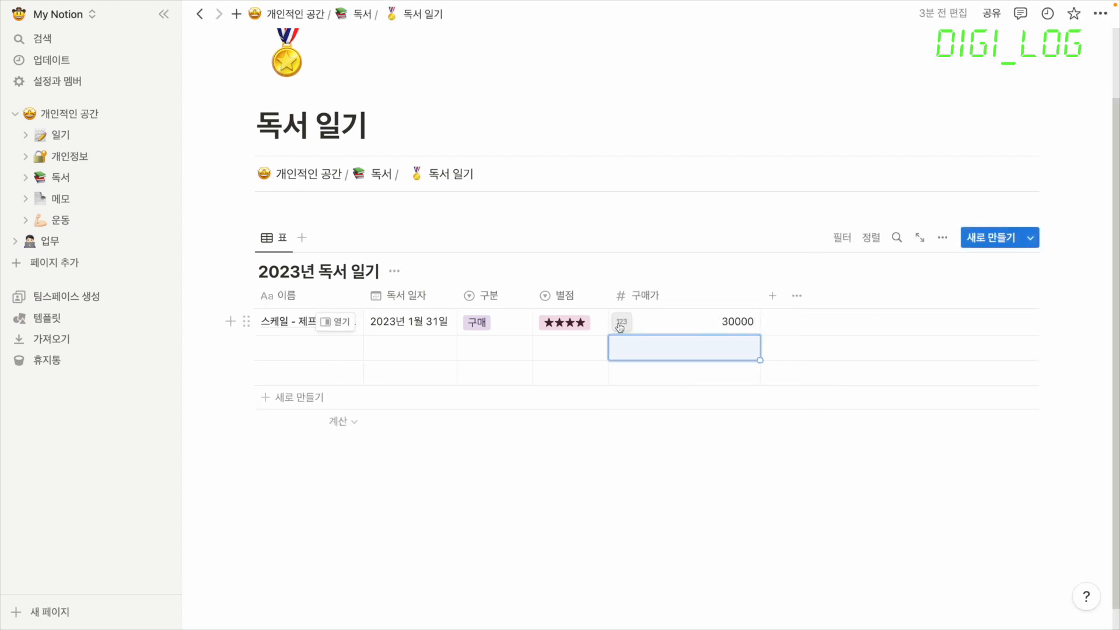
- Format the 구매가 numbers as Korean won (원) and narrow the column
click(620, 324)
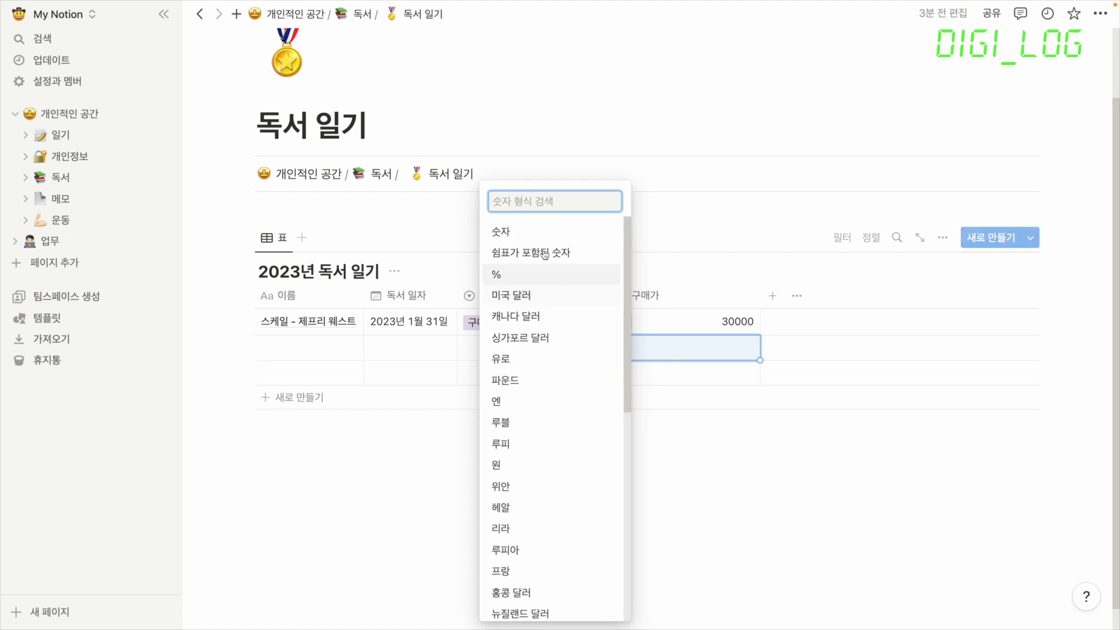
click(513, 464)
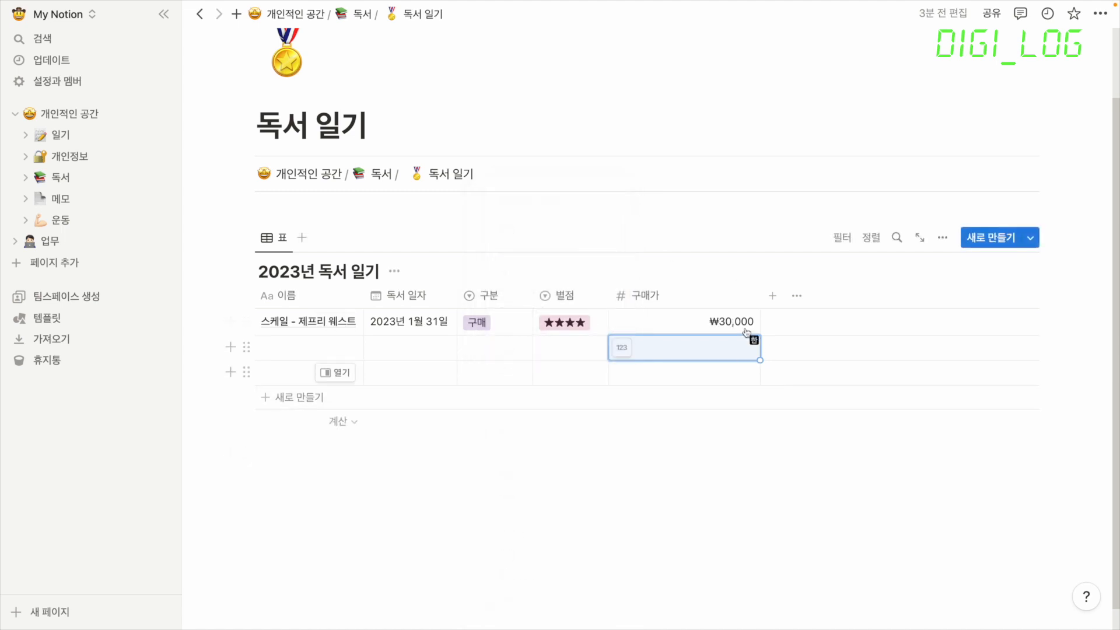
drag(759, 295, 685, 296)
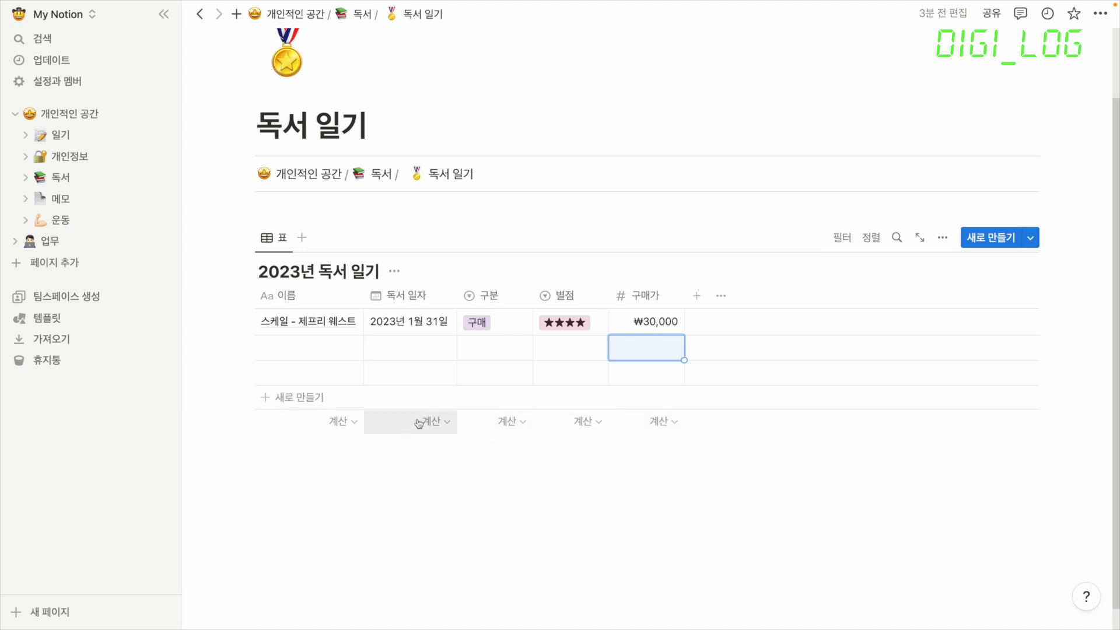
- Add a sum (합계) calculation to the 구매가 column and enter 10000 and 20000 in the two empty rows
click(665, 421)
click(668, 304)
click(669, 347)
text(10000)
click(666, 373)
text(2000)
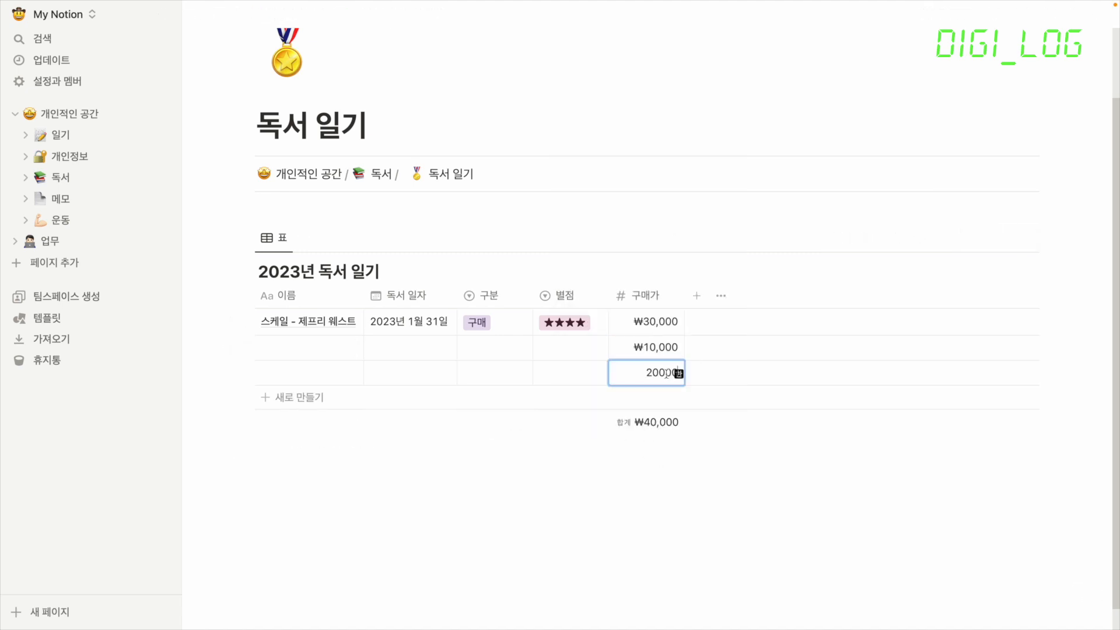
- Add a multi-select (다중 선택) property and create the options 1, 2 and 3 in the first entry
click(632, 434)
click(696, 296)
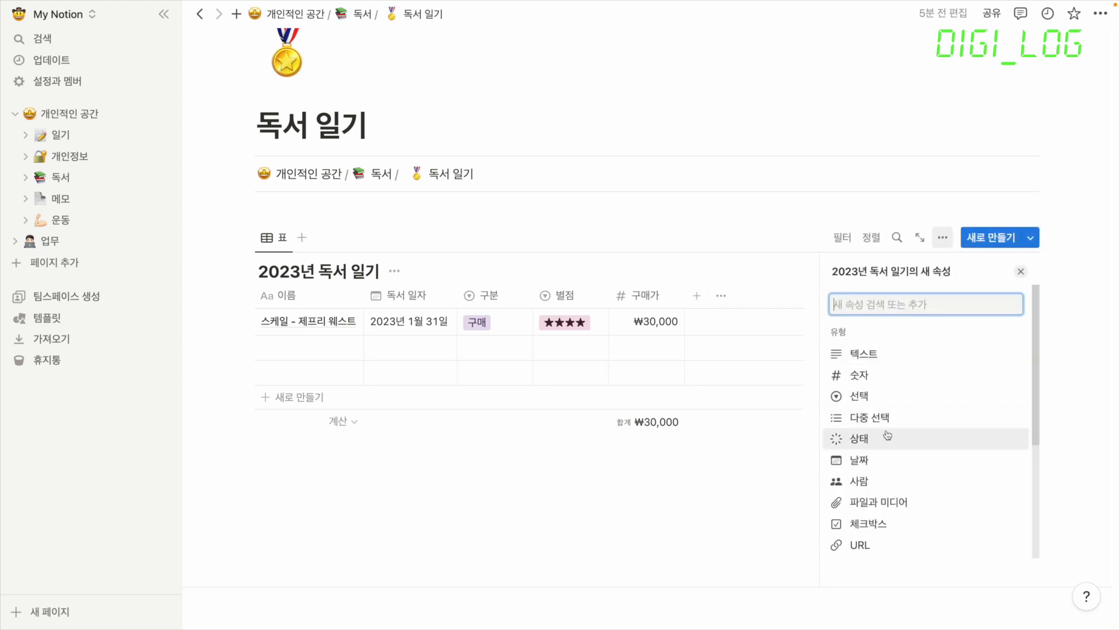
click(880, 419)
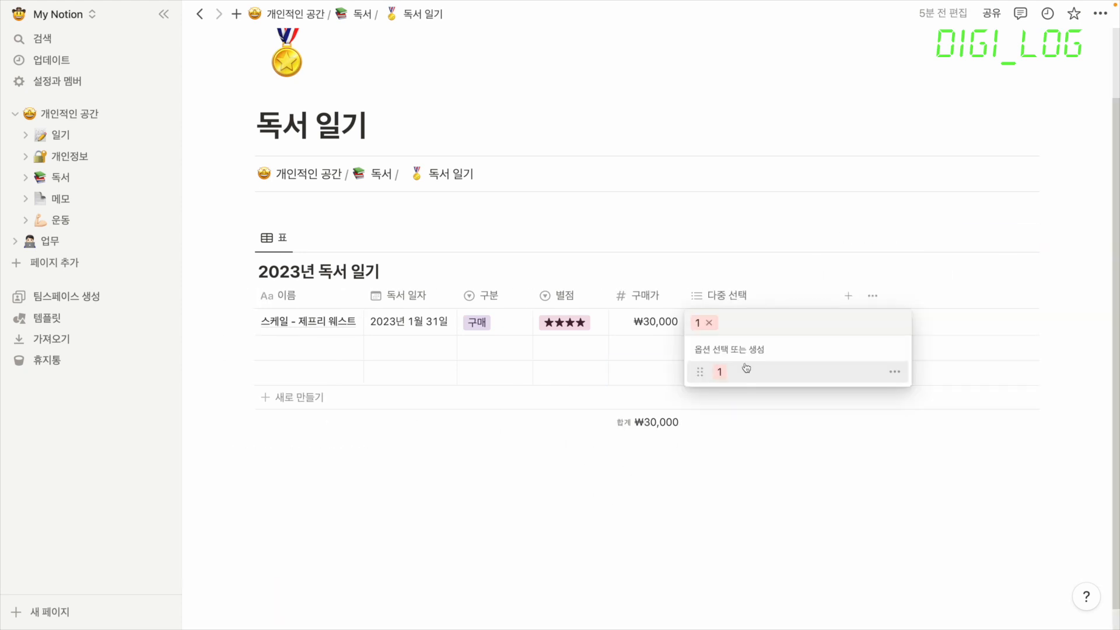
click(747, 373)
text(3)
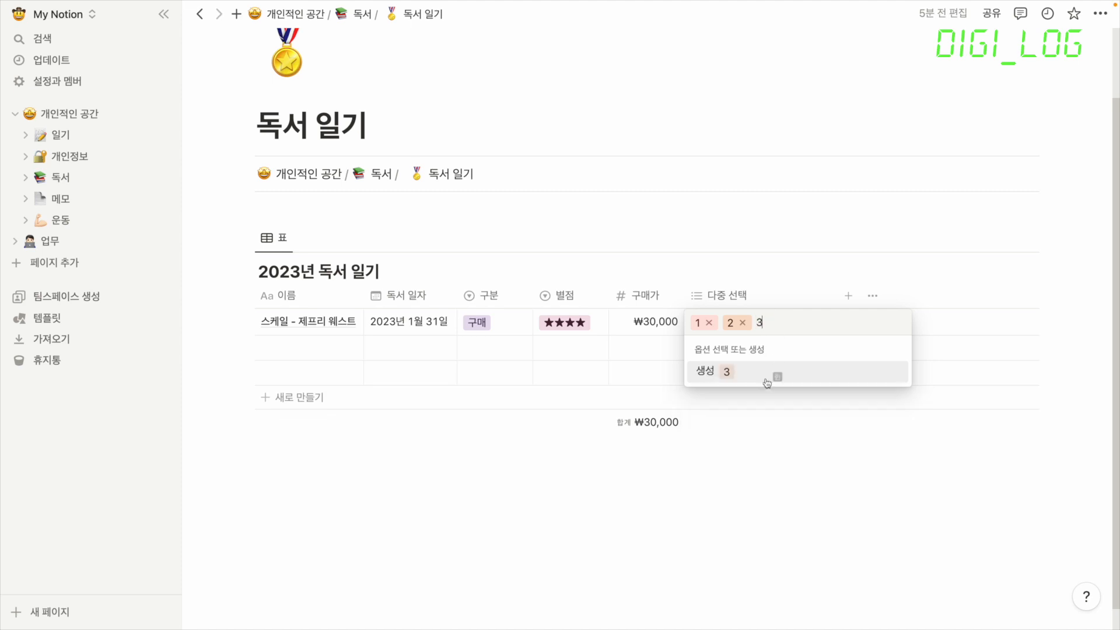
click(767, 377)
key(Escape)
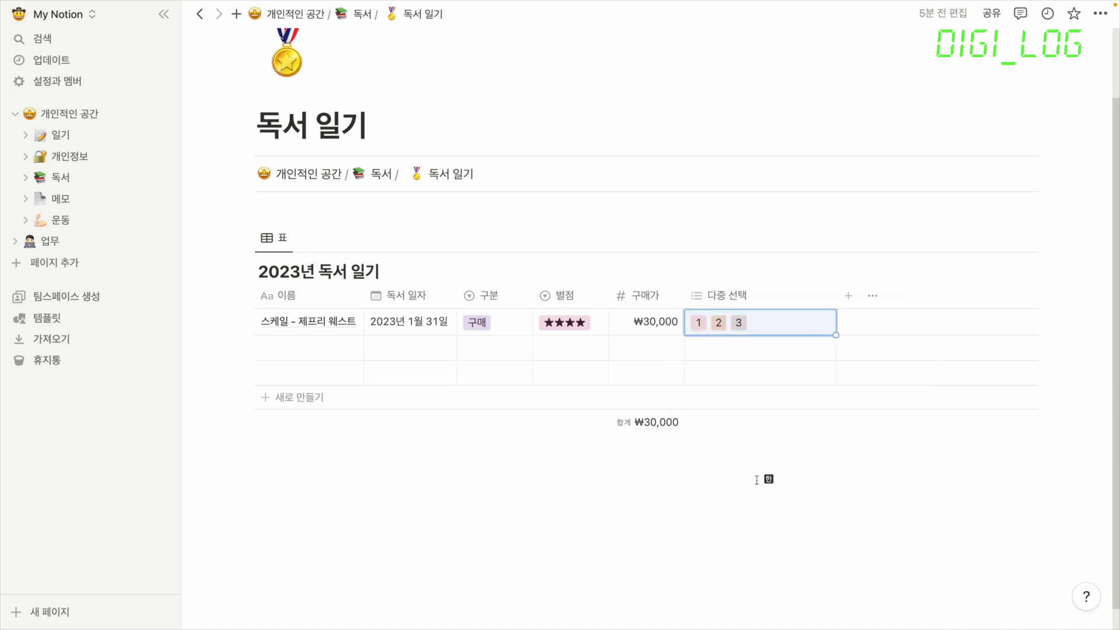
- Reduce the first entry's 다중 선택 values to 1 and 2, and assign 1 and 3 to the second row
click(717, 325)
click(776, 325)
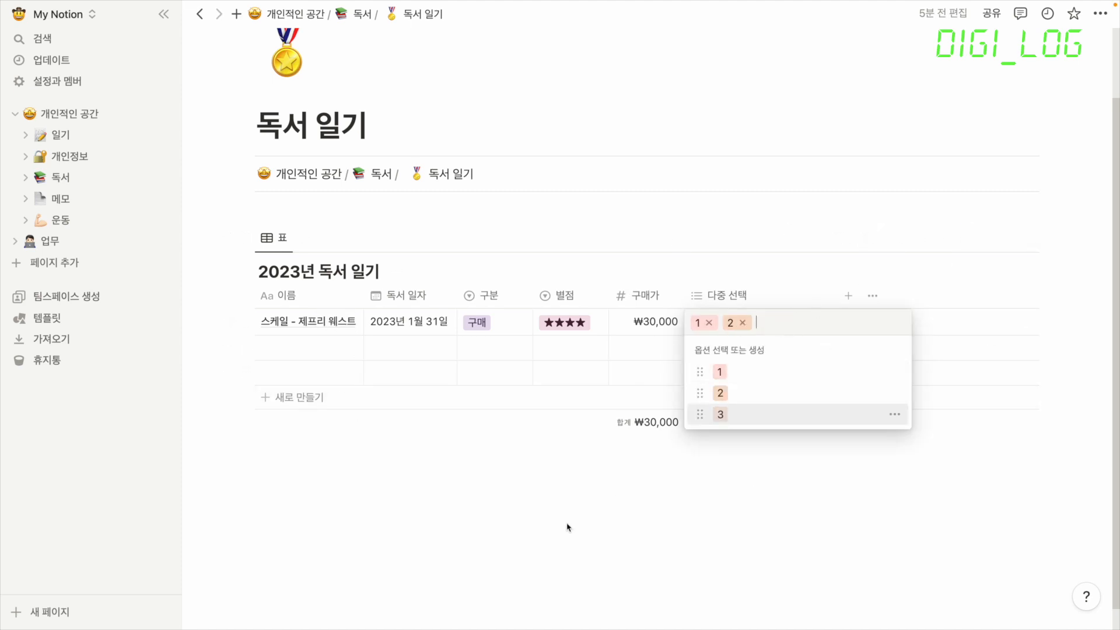
click(567, 528)
click(723, 351)
click(723, 398)
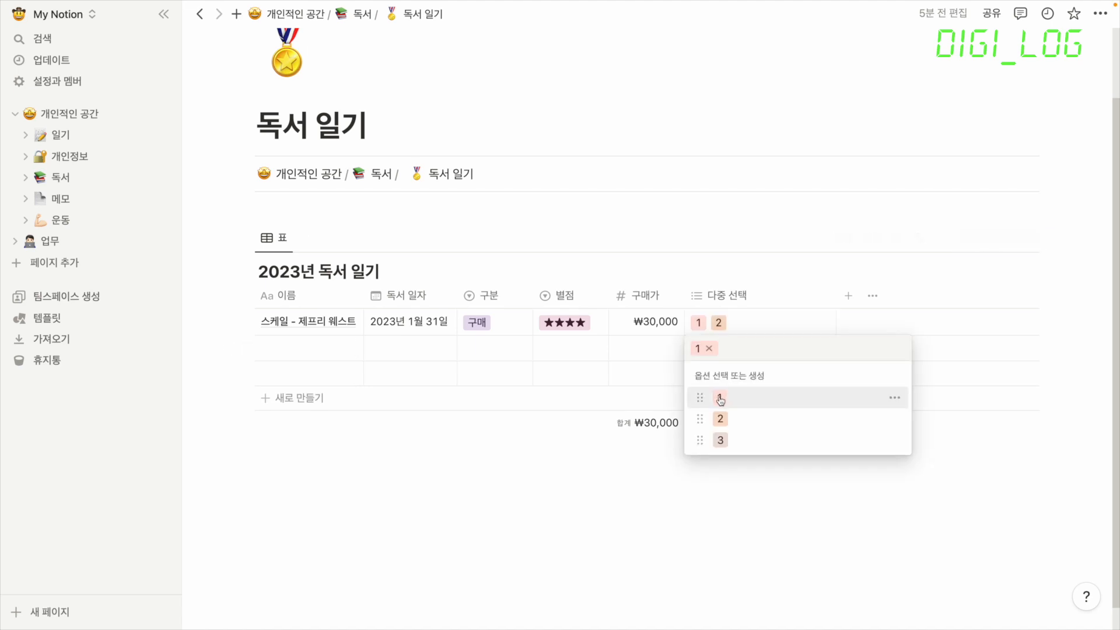
click(735, 446)
click(587, 480)
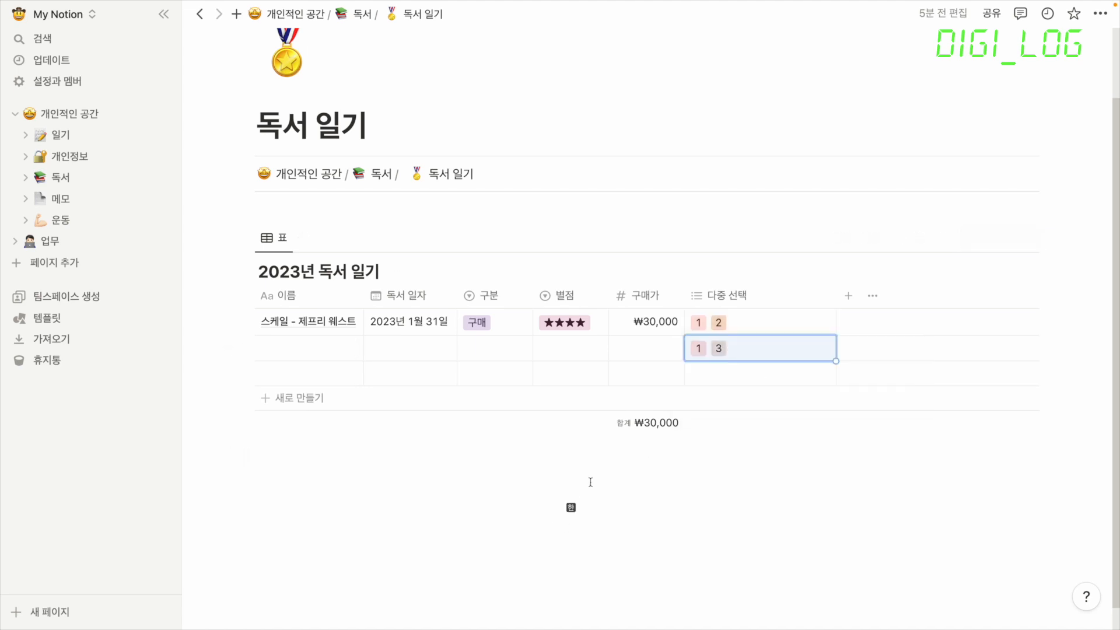
- Add a status (상태) property and set the three rows to In progress, Done and Not started
click(848, 294)
scroll(910, 362, down, 1)
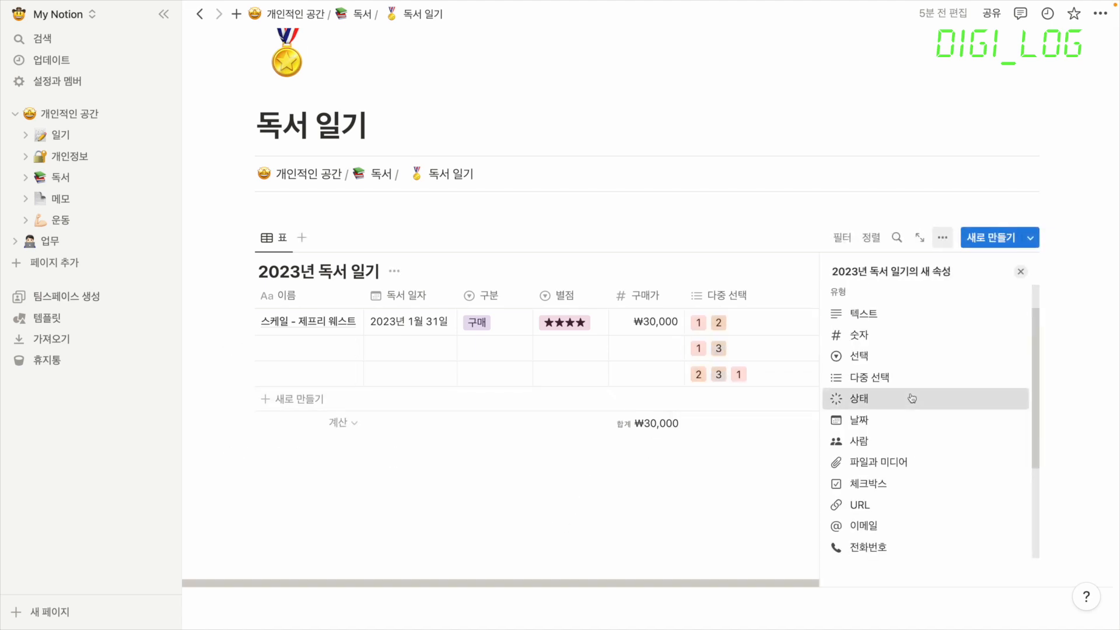
click(912, 396)
key(Escape)
click(892, 348)
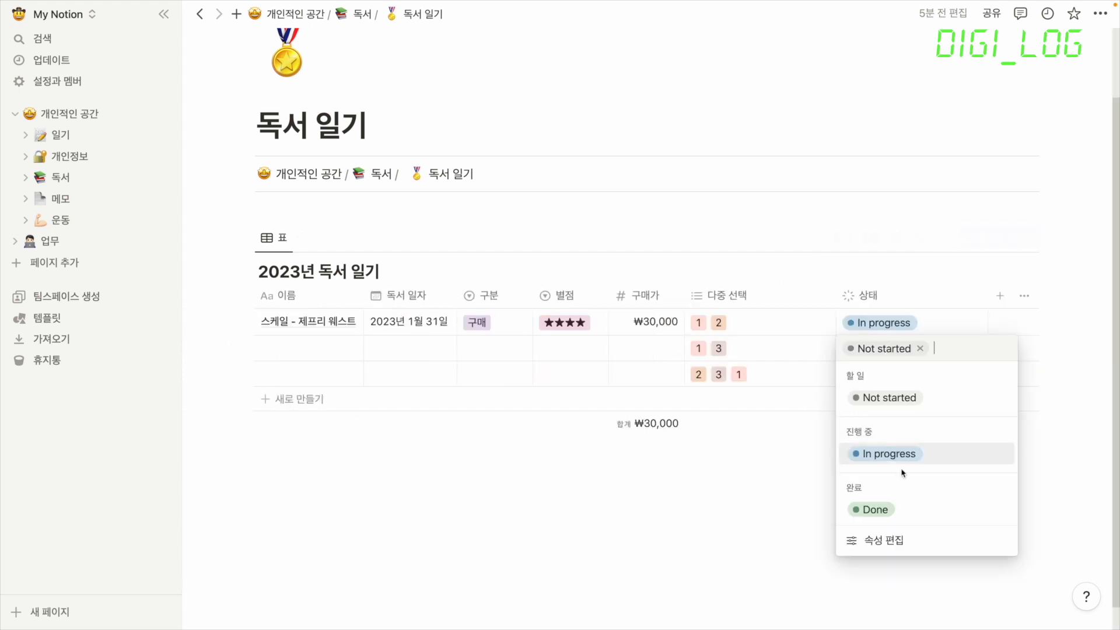
click(901, 511)
click(902, 378)
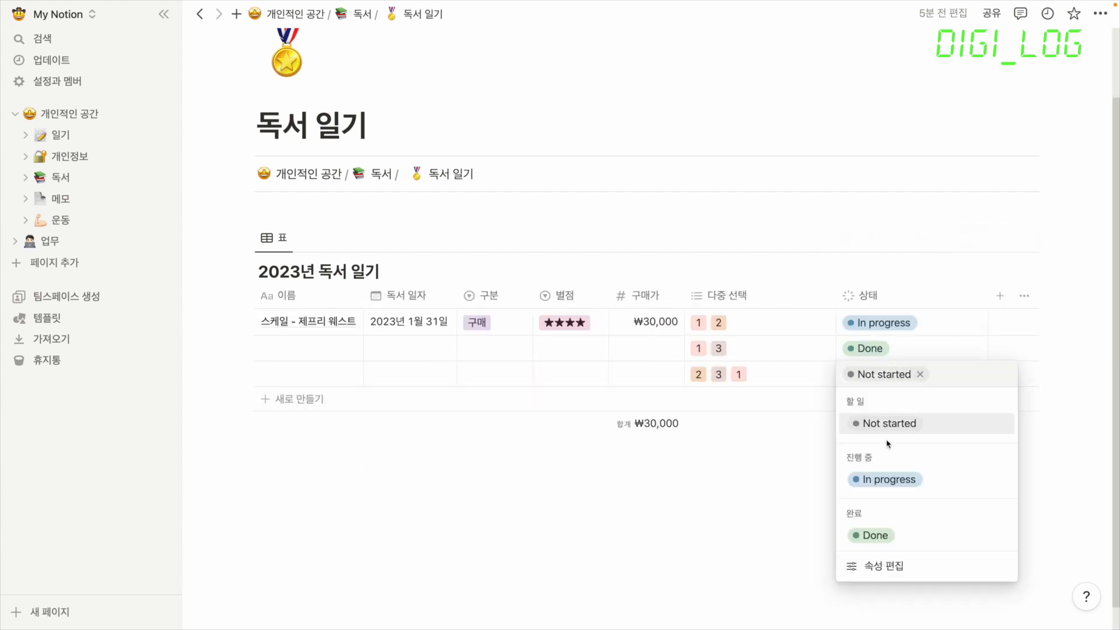
click(903, 430)
- Hide the sidebar and add a formula (수식) property named 독서 기간
key(ctrl+backslash)
click(701, 269)
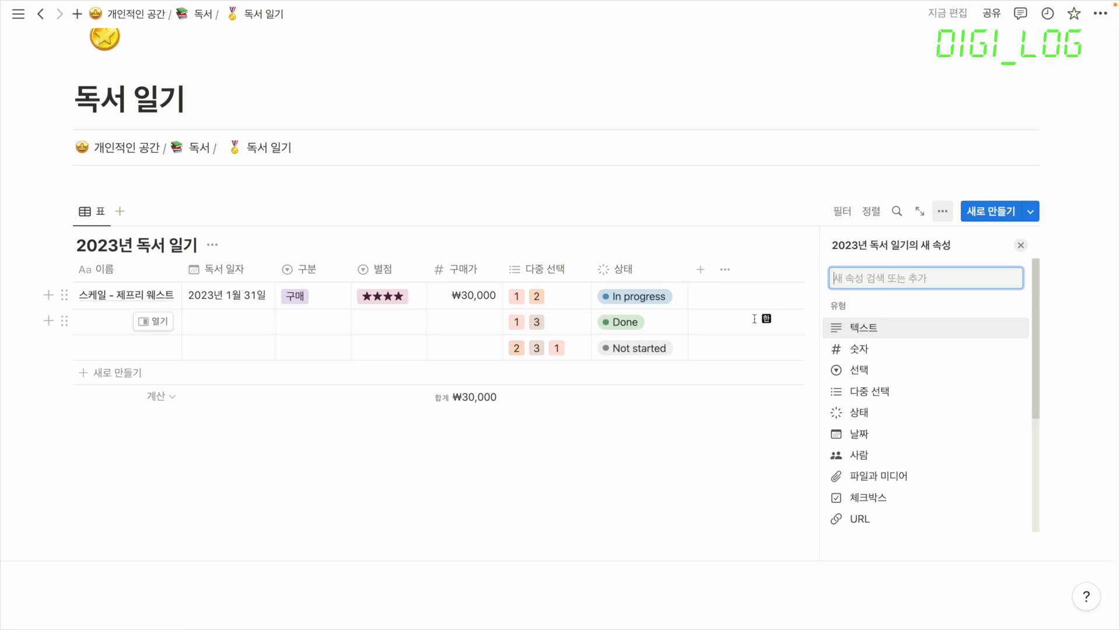
scroll(930, 437, down, 1)
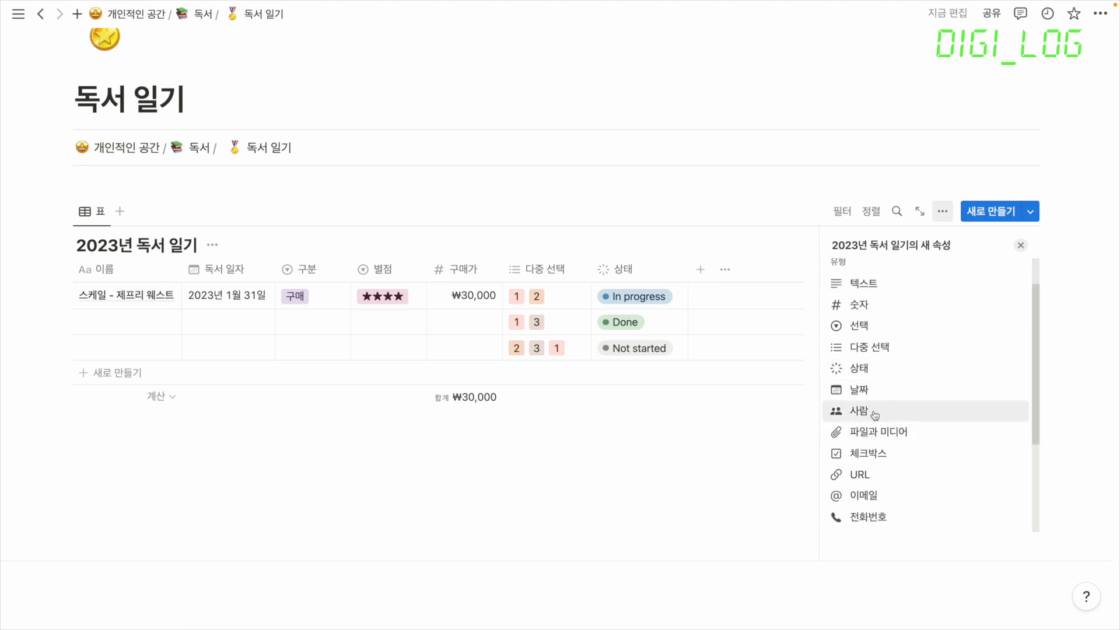
scroll(933, 402, down, 2)
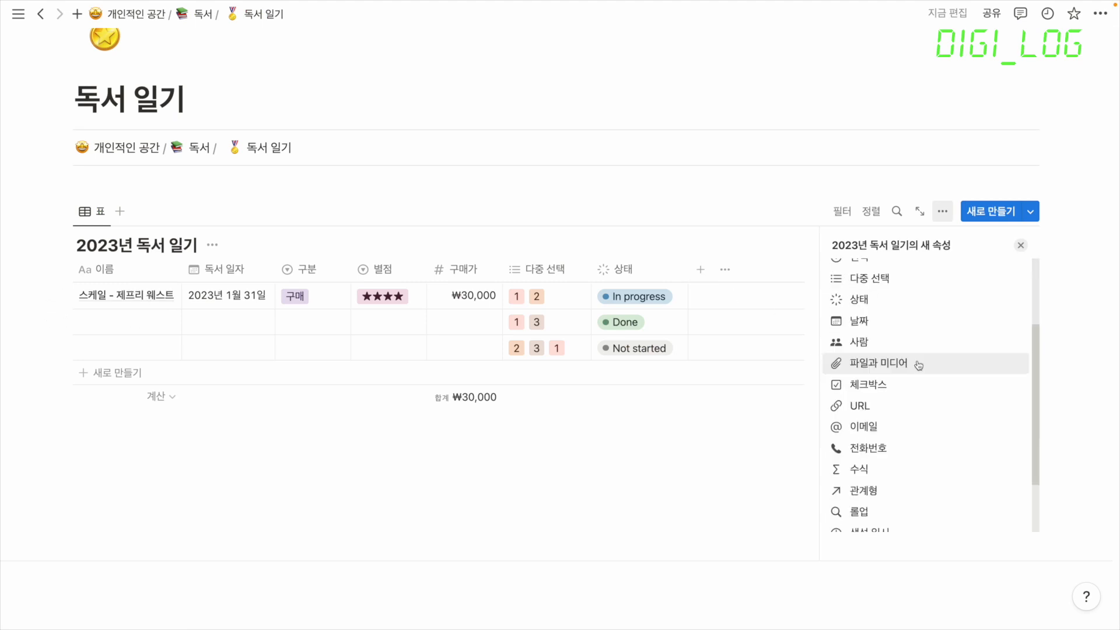
scroll(933, 374, down, 1)
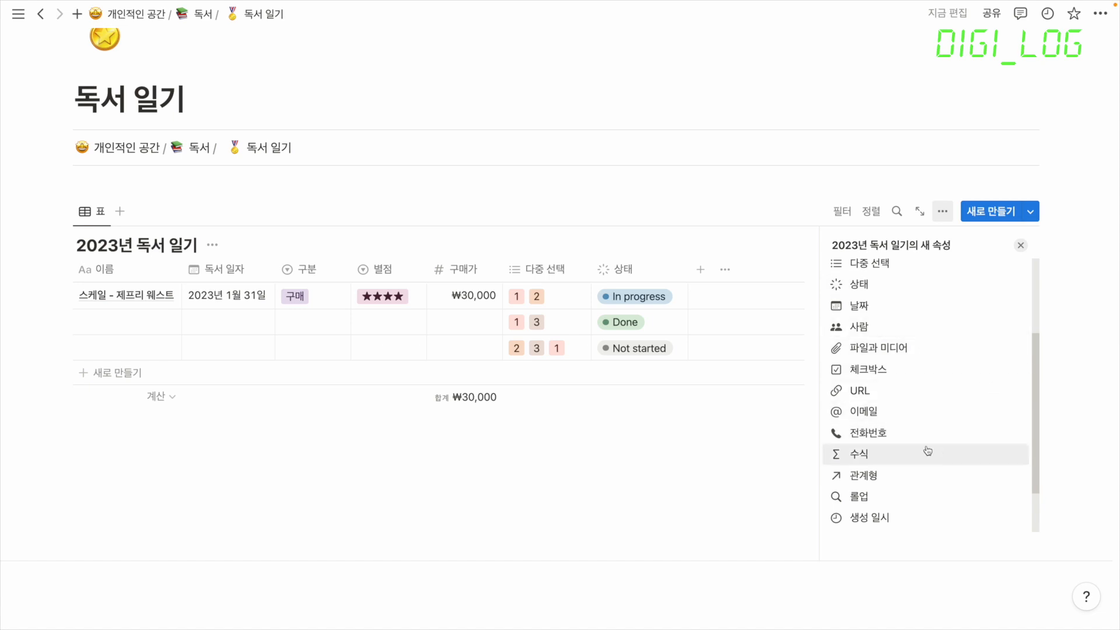
scroll(952, 438, down, 1)
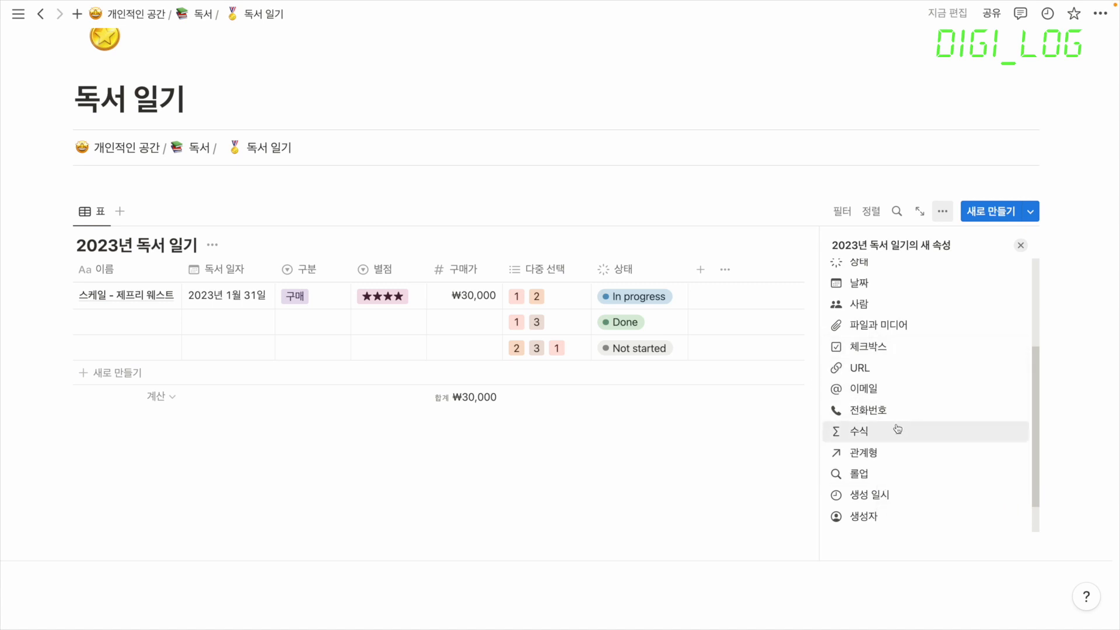
click(874, 434)
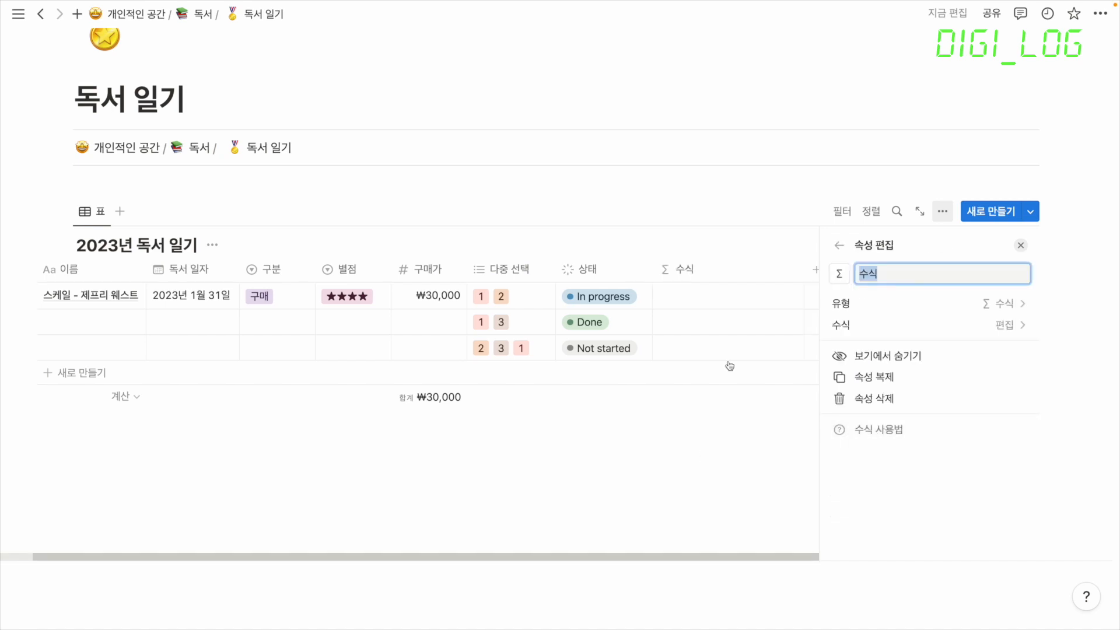
text(독서)
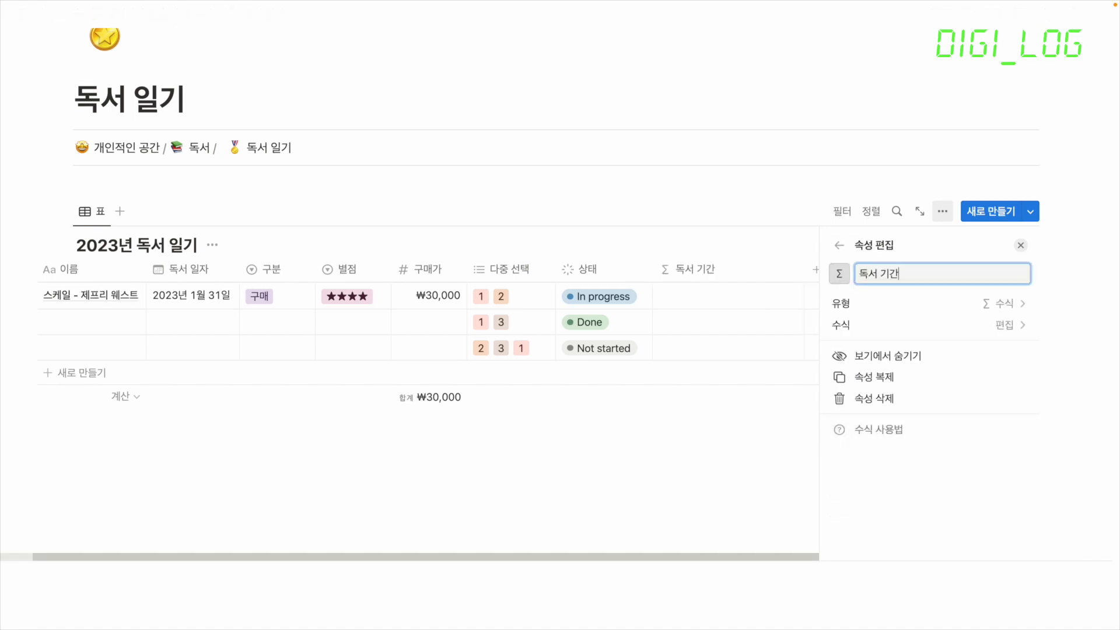
text( 기간)
- Move the 독서 기간 column between 독서 일자 and 구분
click(713, 438)
drag(782, 282, 315, 280)
click(613, 516)
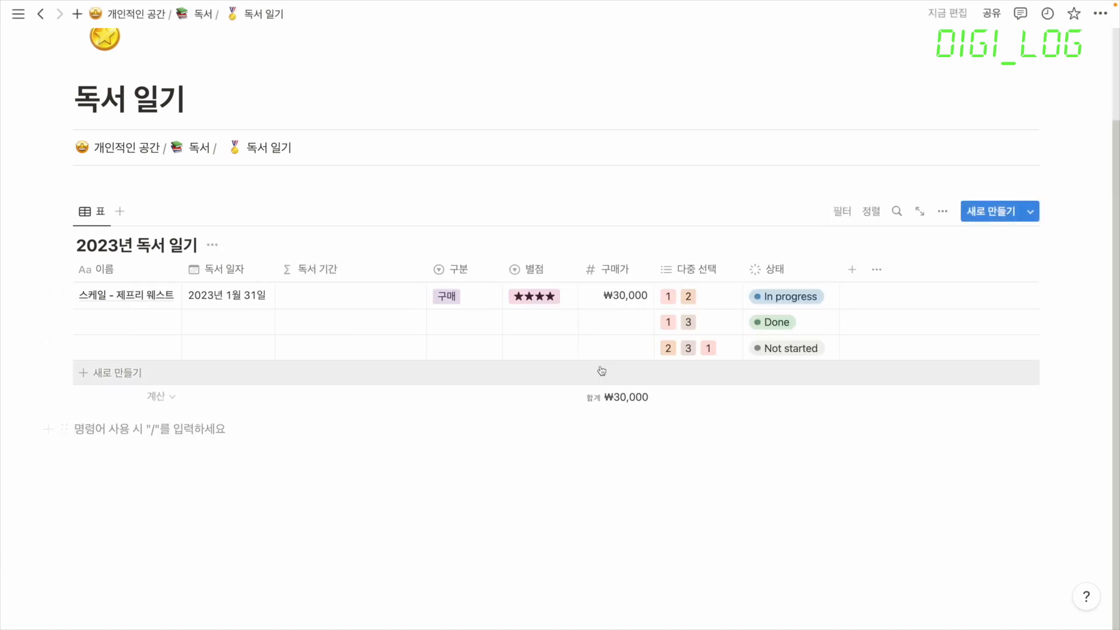
- Write the note "영상 고정 댓글 → 수식 & 수학 공식 블록 수식 링크 첨부" below the table
click(352, 302)
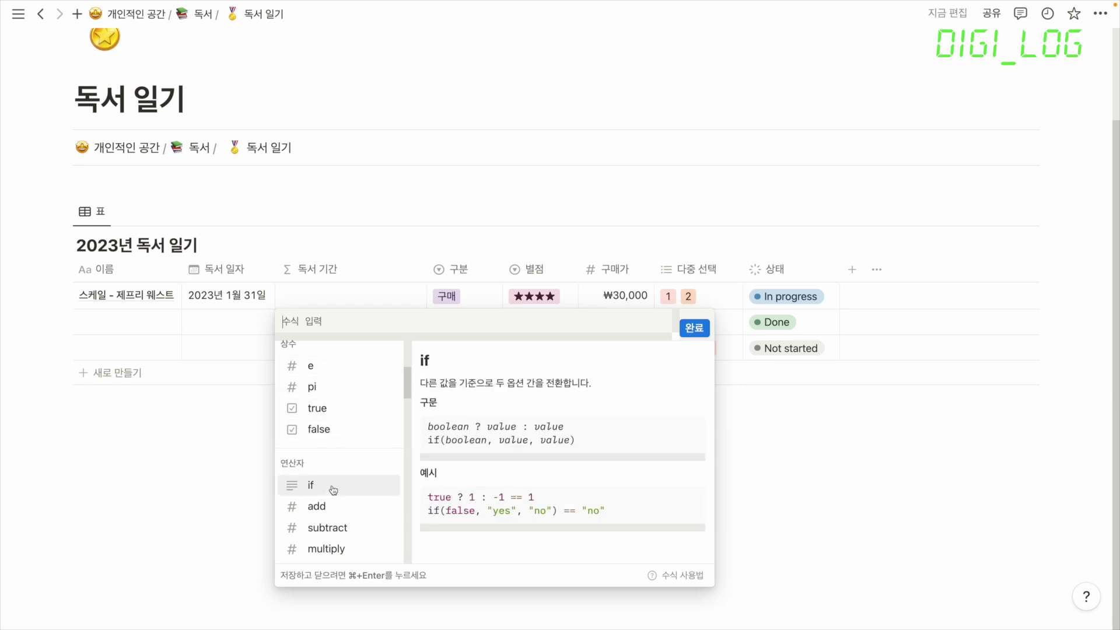
click(292, 490)
text(곪정 댓글)
key(Return)
drag(75, 453, 190, 453)
text(여)
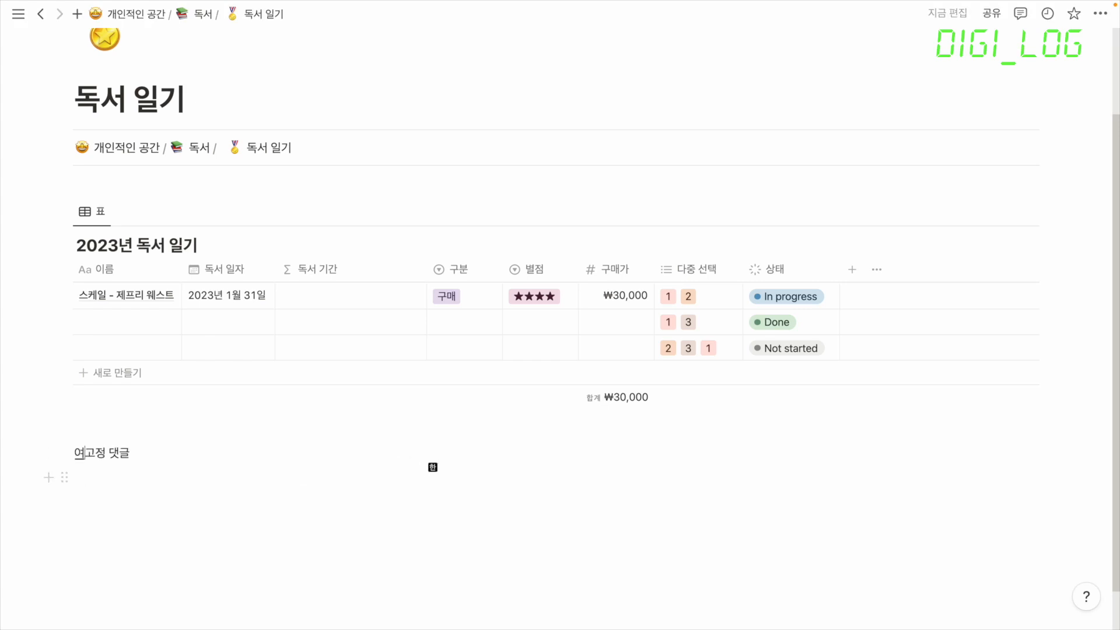
text(ㅇ상)
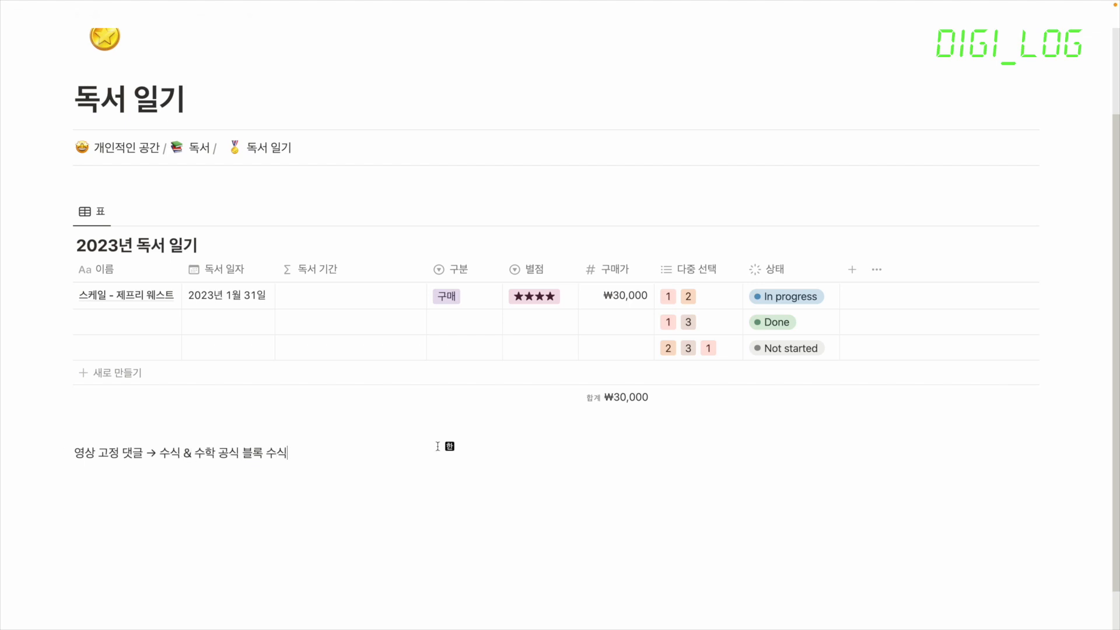
- Set the 독서 기간 formula to dateBetween(end(prop("독서 일자")), start(prop("독서 일자")), "days") + 1
click(362, 296)
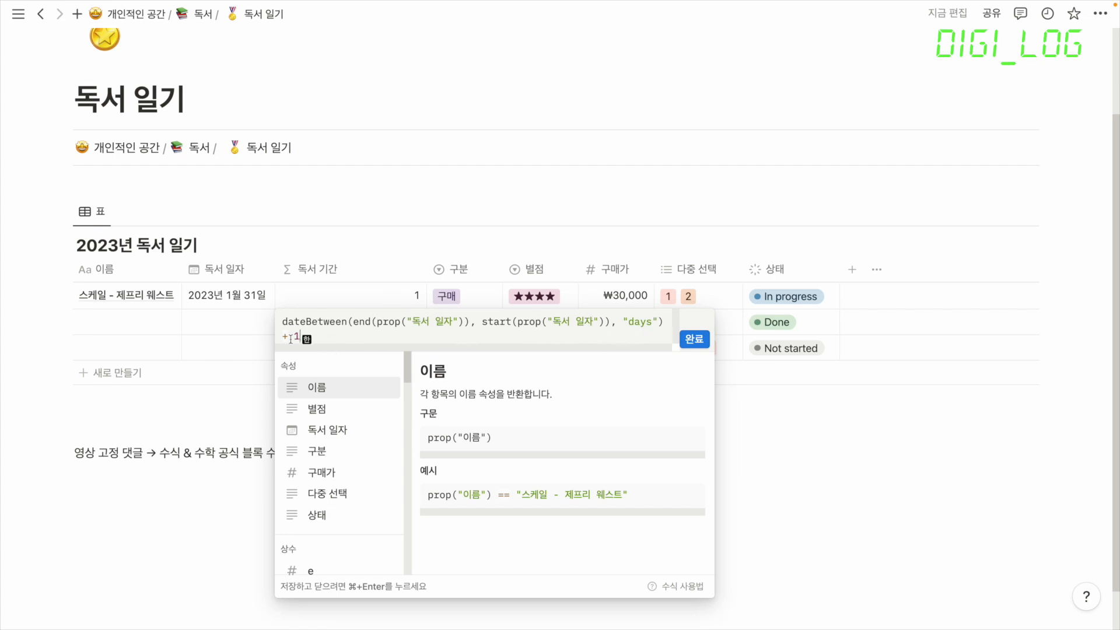
click(691, 338)
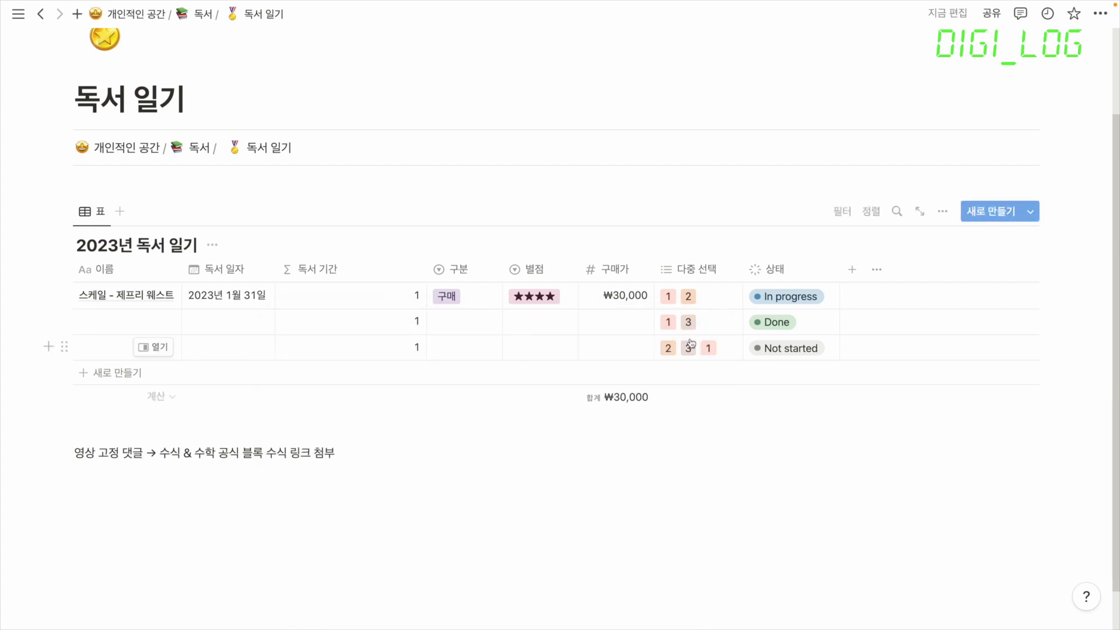
- Set the first entry's 독서 일자 to the range January 15 to January 31, 2023 and widen the column
click(249, 300)
click(211, 352)
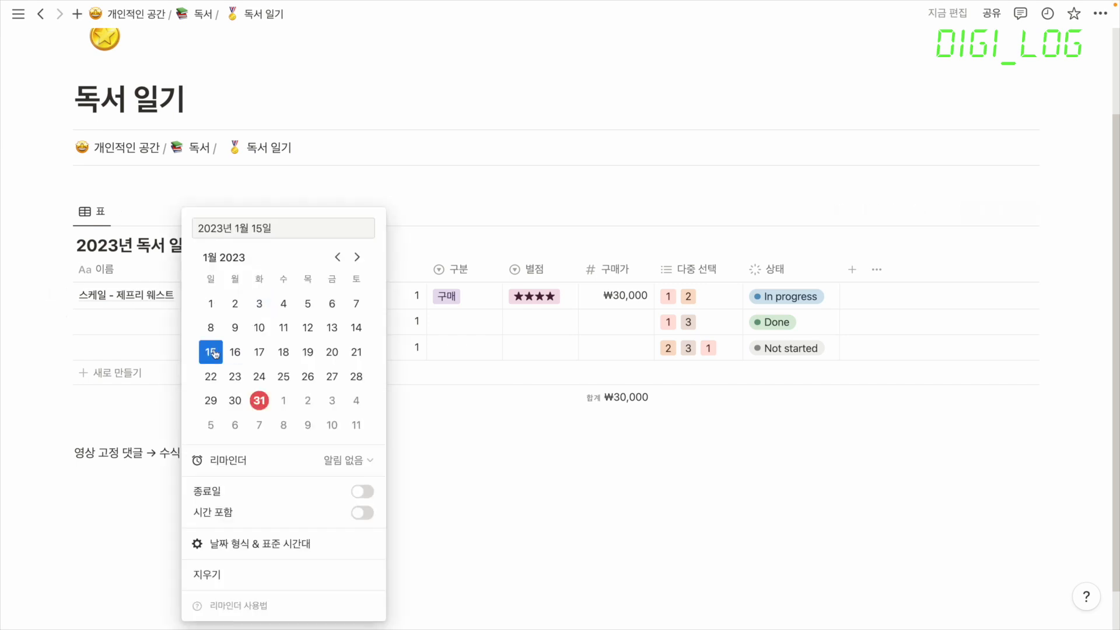
click(362, 491)
click(262, 407)
key(Escape)
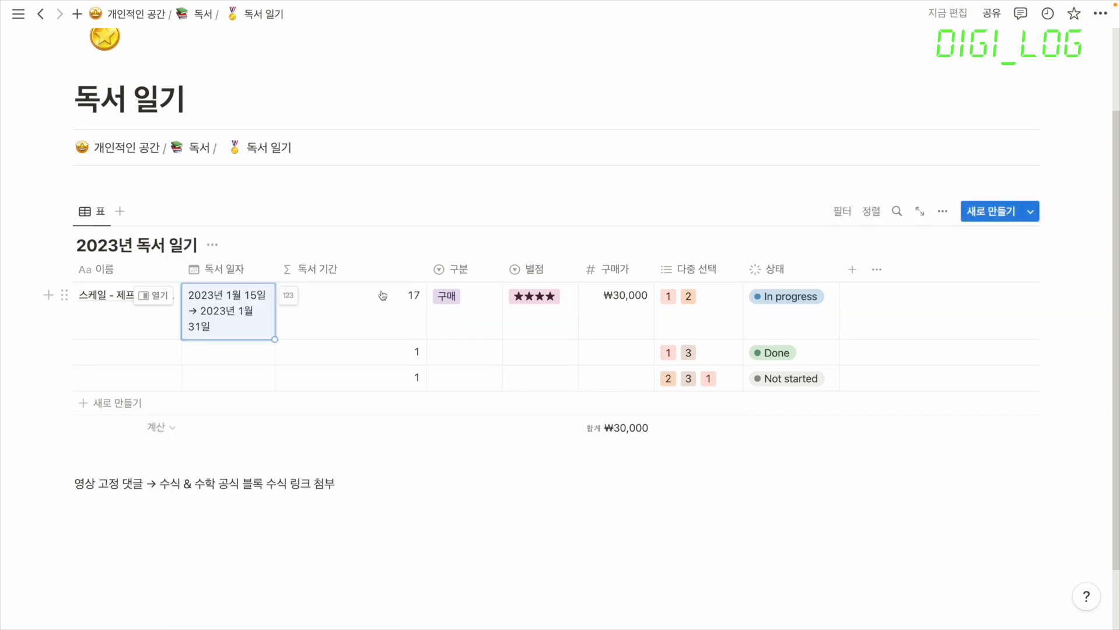
drag(281, 267, 375, 267)
- Enter the 독서 일자 ranges January 24 to 29, 2023 in the second row and January 7 to 9 in the third
click(301, 326)
click(259, 376)
click(362, 491)
click(210, 400)
click(596, 462)
click(280, 348)
click(356, 303)
click(362, 491)
click(240, 335)
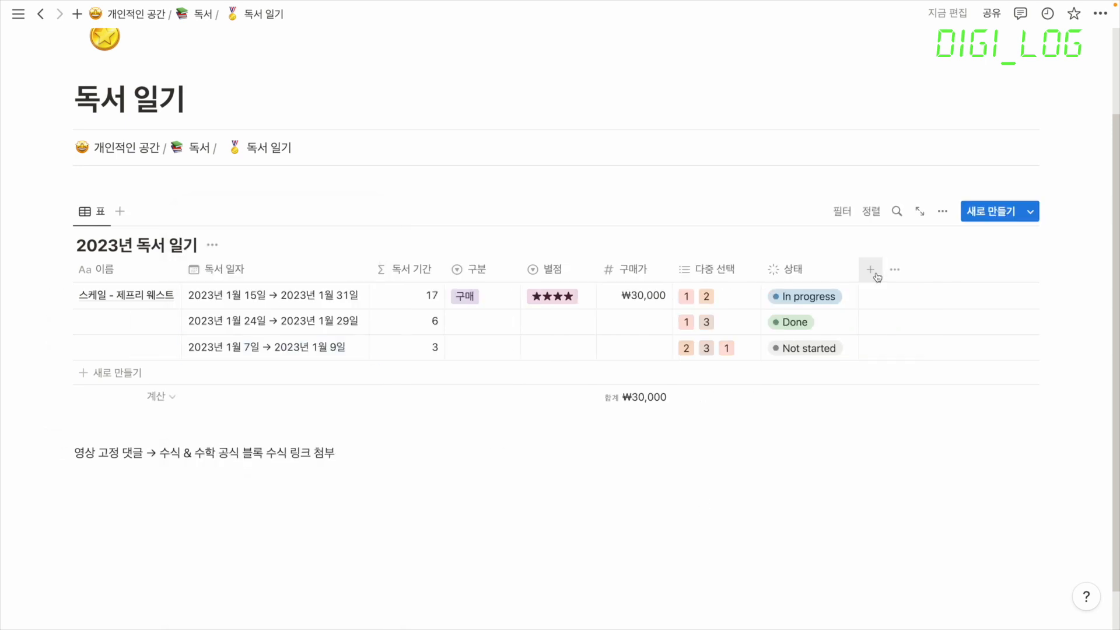
- Add a date property named 도서 구매일 and place it as a narrower column just before 구매가
click(872, 272)
text(ㄴ)
key(BackSpace)
click(874, 432)
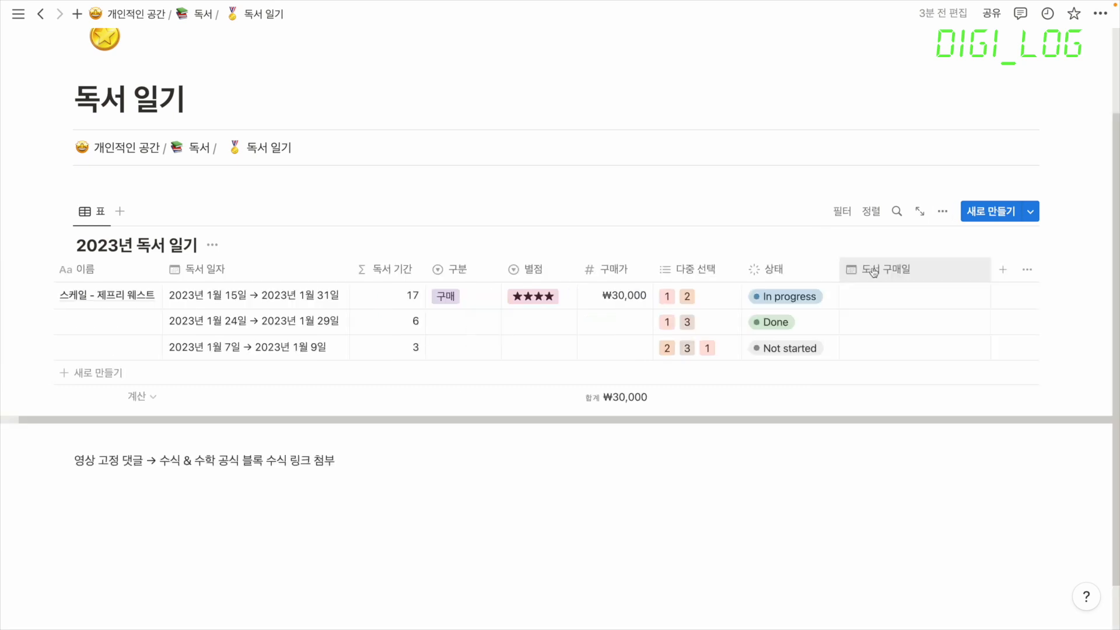
drag(876, 268, 614, 265)
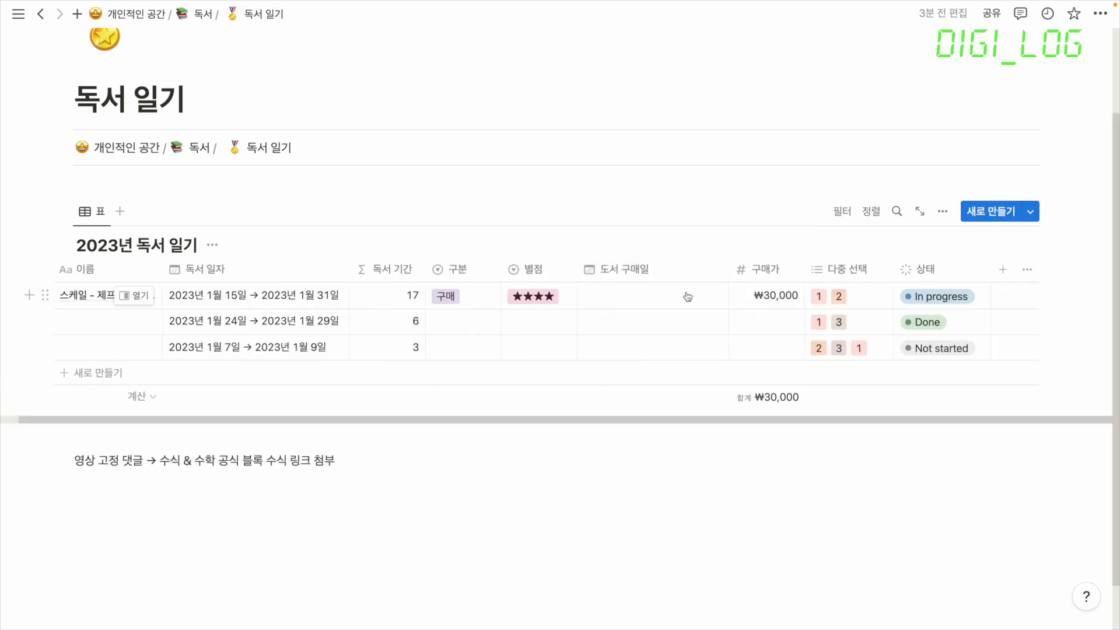
drag(729, 267, 680, 270)
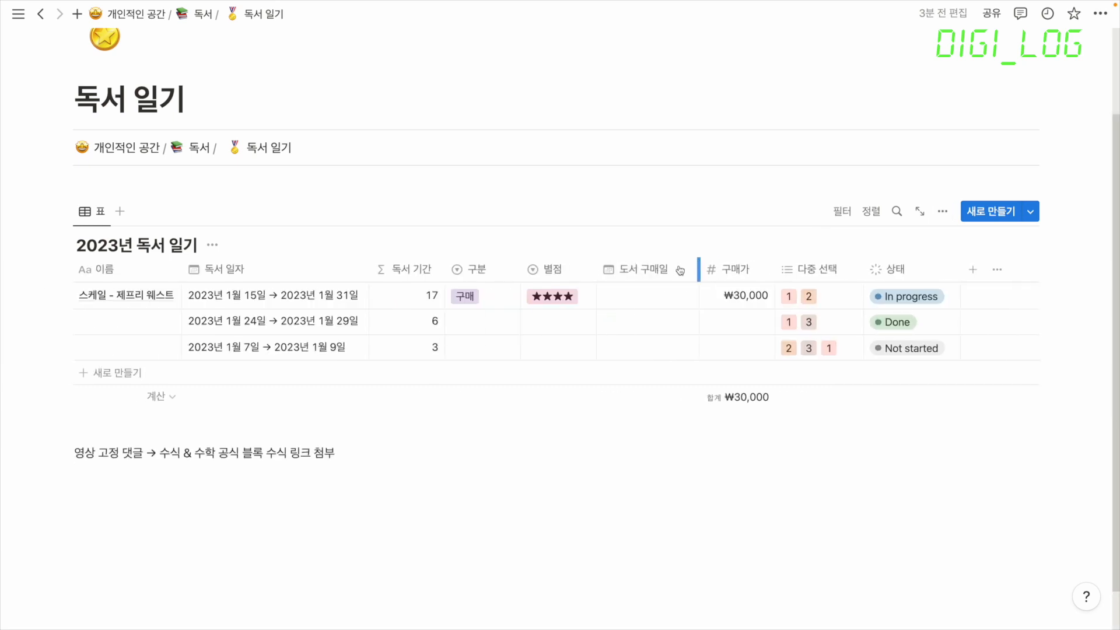
- Set the first entry's 도서 구매일 to January 3, 2023
click(673, 298)
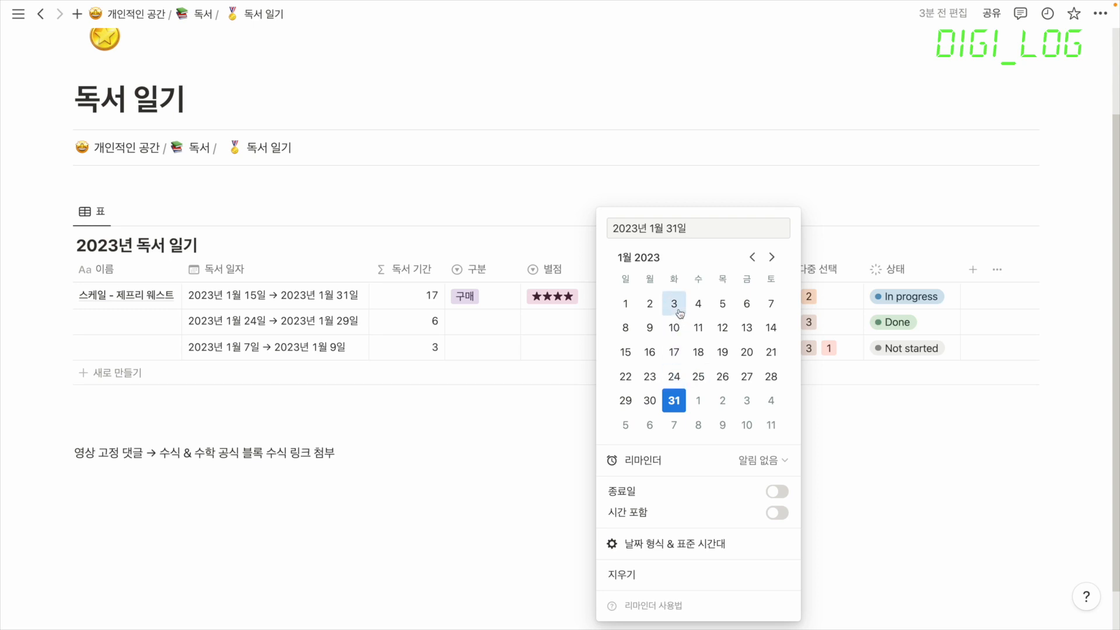
click(674, 305)
key(Escape)
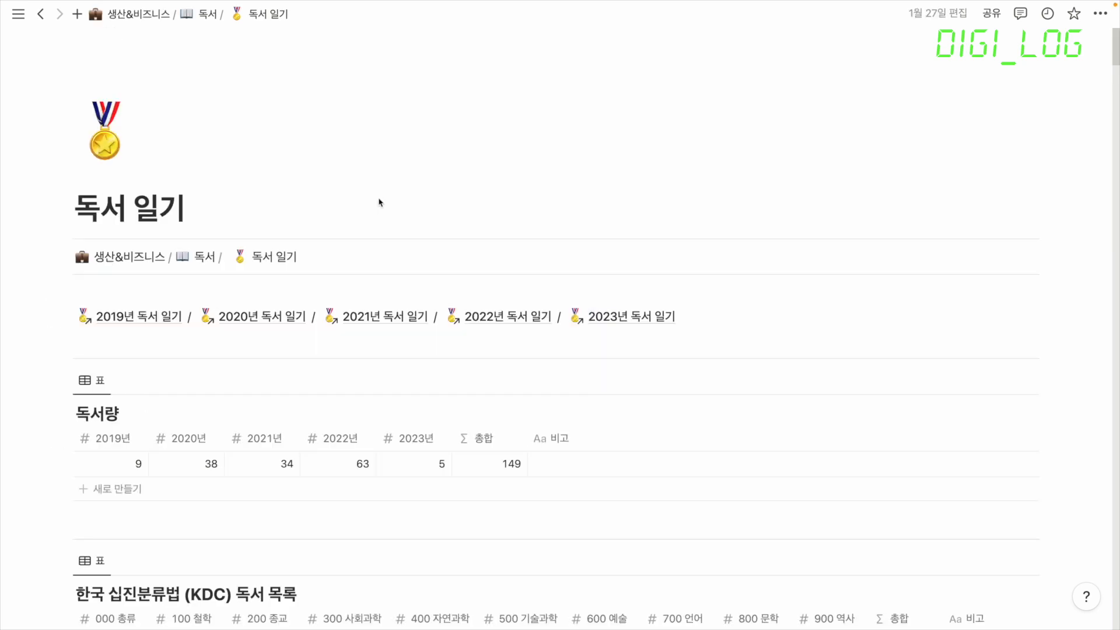
- Go to the 2023년 독서 일기 section of the finished diary and widen its KDC column to show the full name
click(640, 320)
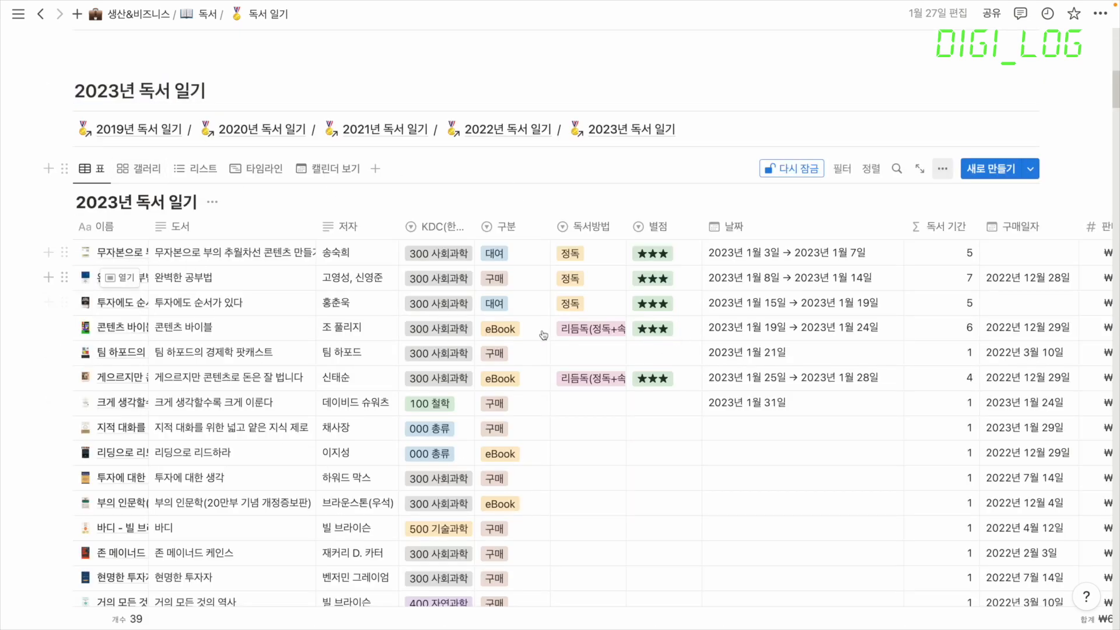
drag(475, 224, 541, 224)
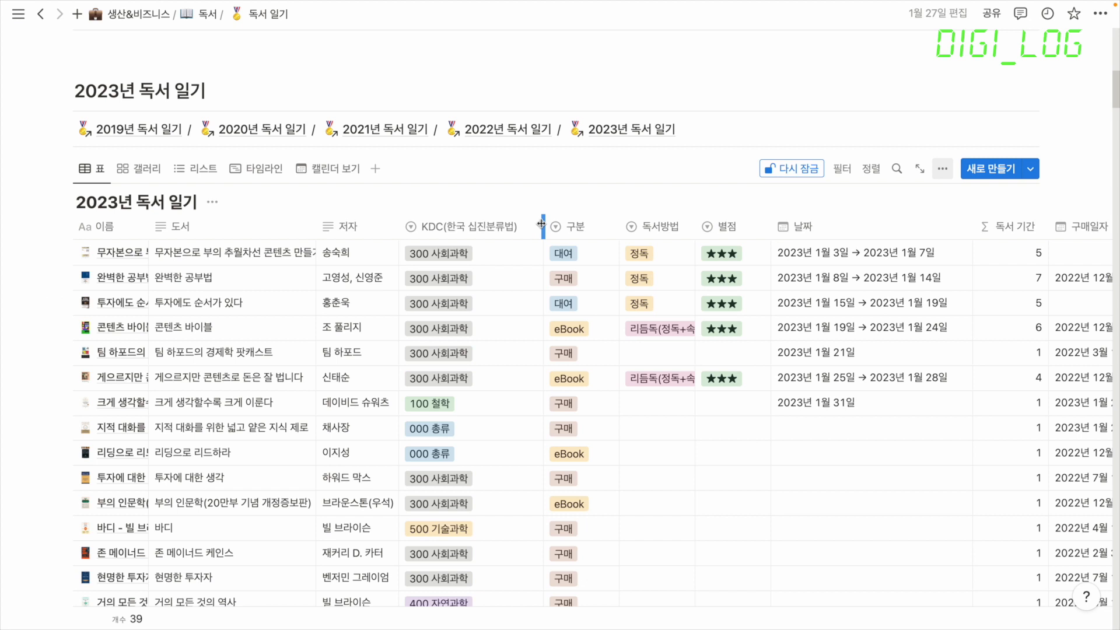
- Examine the option lists of the KDC(한국 십진분류법) and 독서방법 properties in the first entry
click(465, 257)
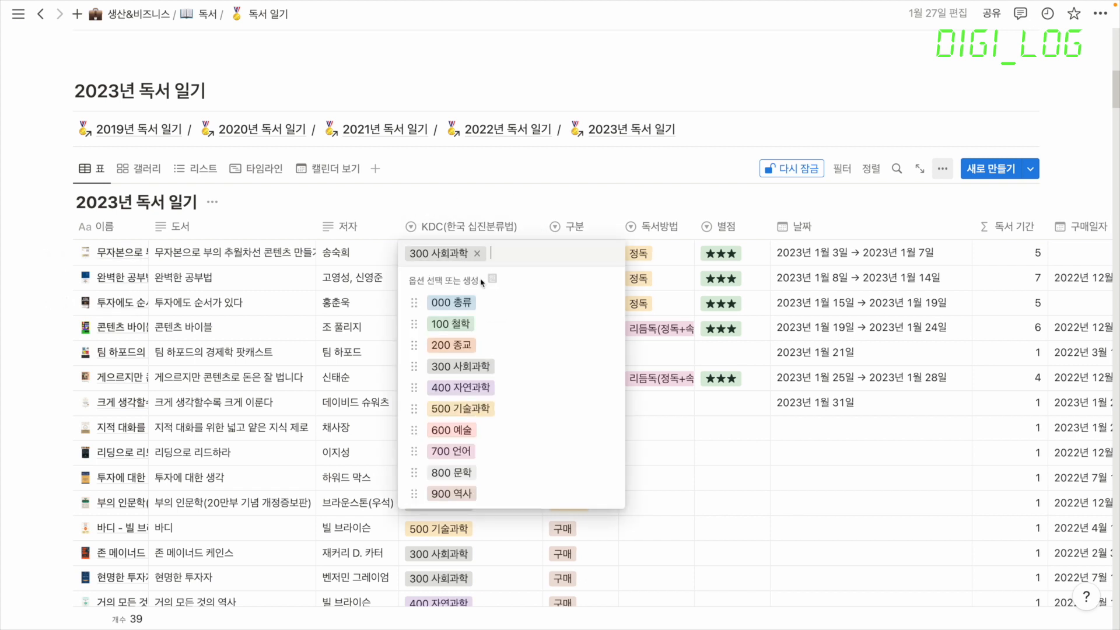
click(467, 366)
click(668, 254)
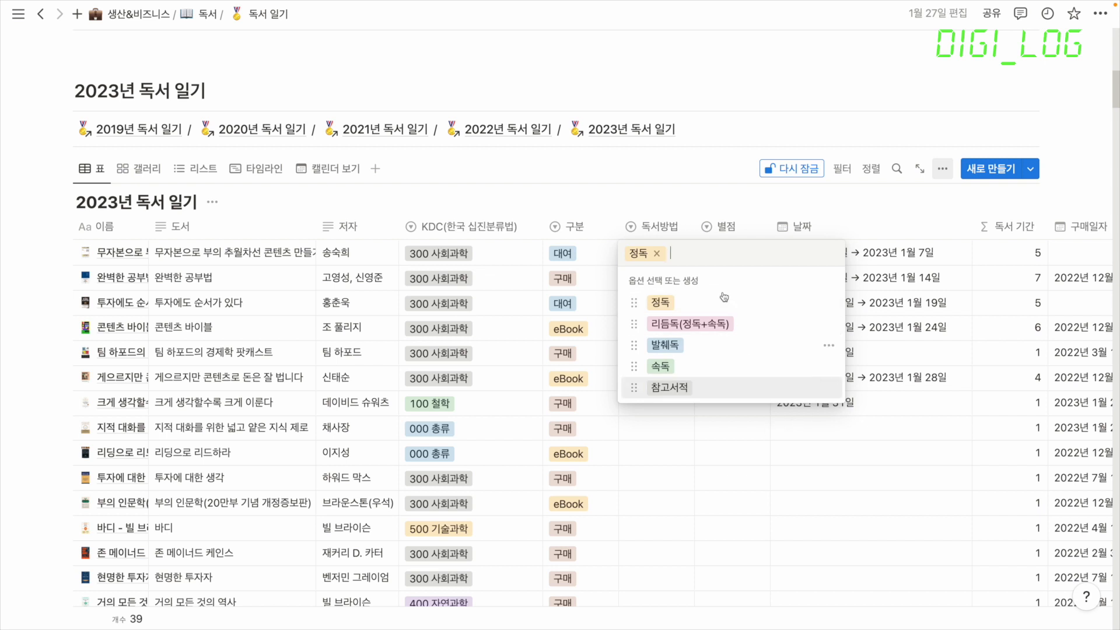
- Switch the 2023년 독서 일기 database to its list view and check which properties the list displays
key(Escape)
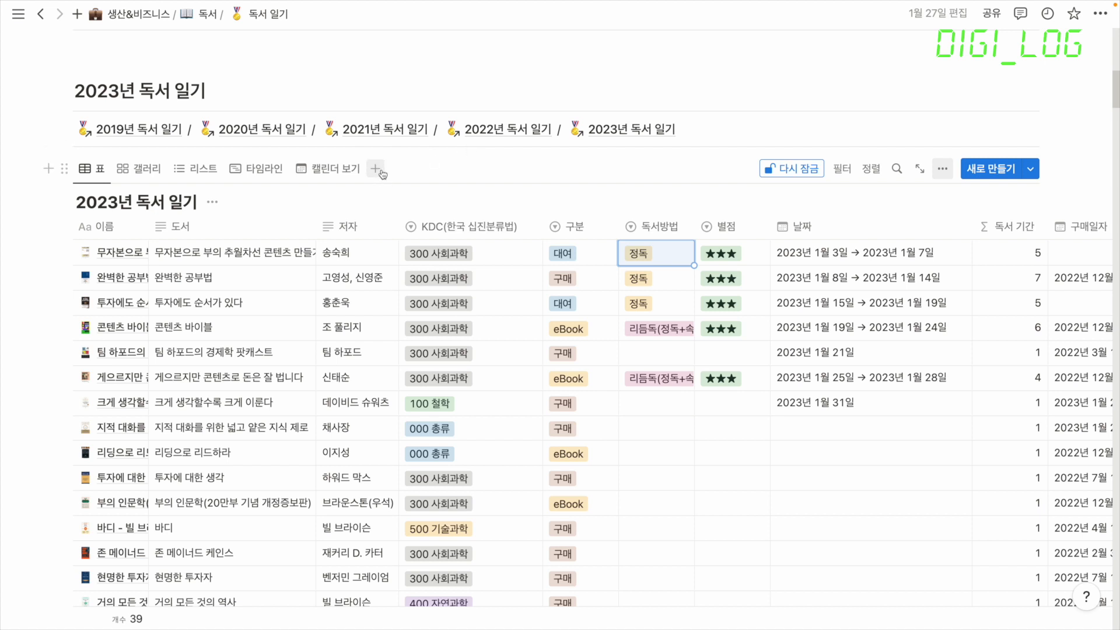
click(193, 170)
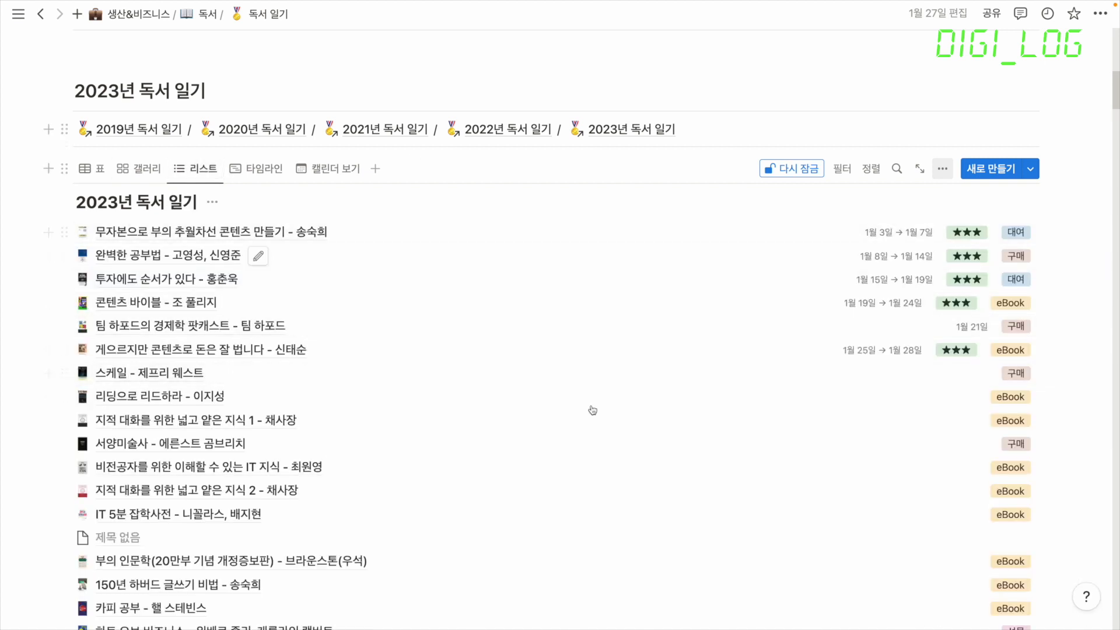
scroll(525, 350, up, 2)
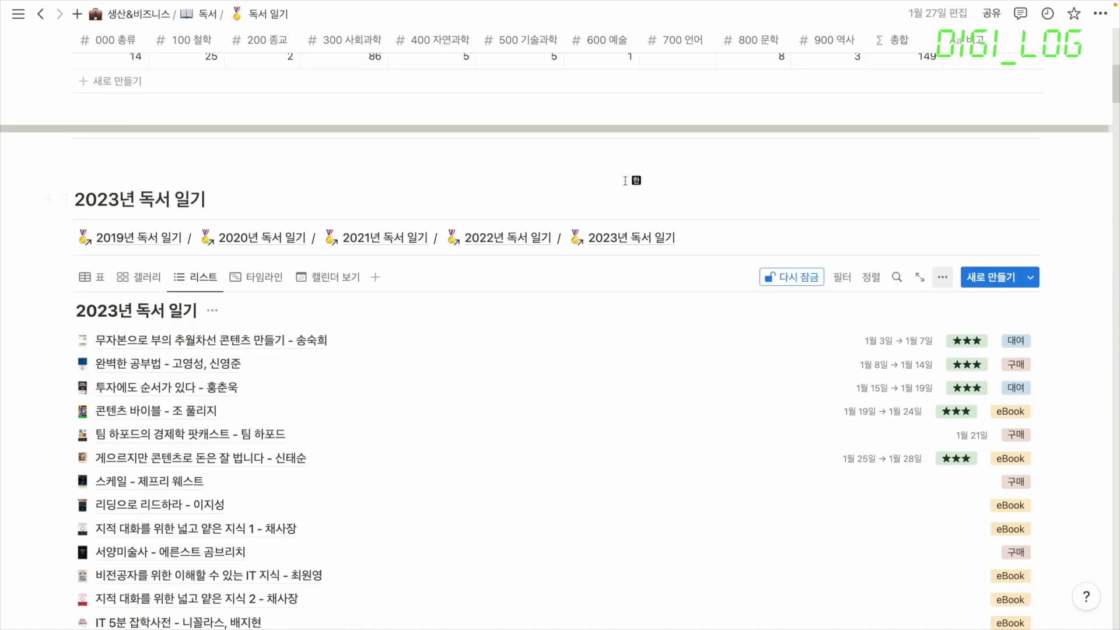
click(942, 278)
click(909, 399)
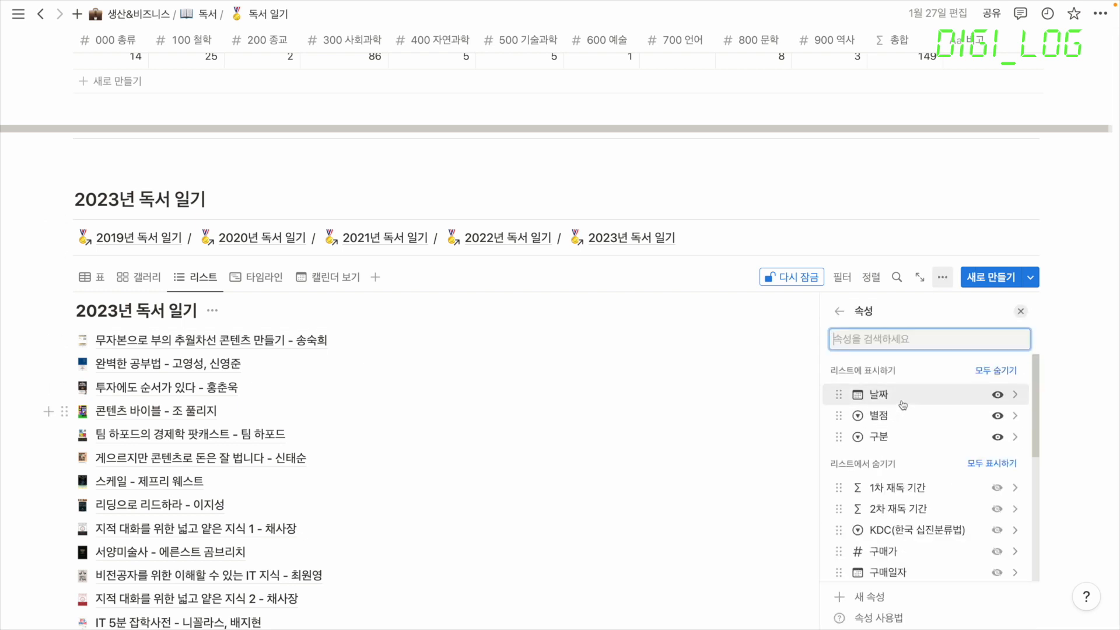
scroll(991, 525, down, 1)
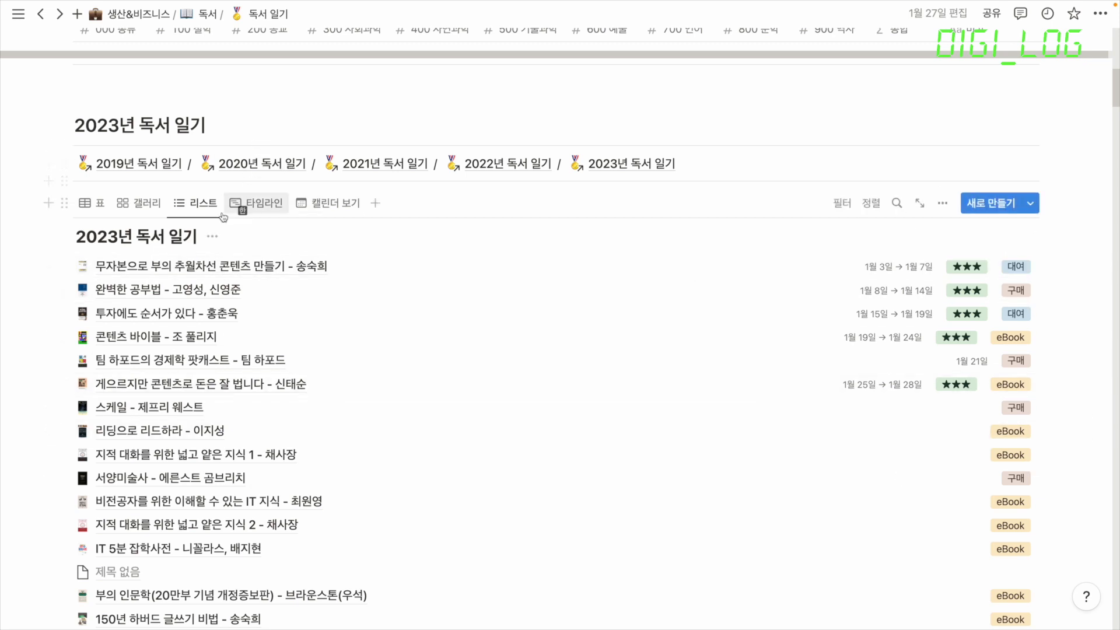
- View the 2023년 독서 일기 database as a gallery, as a table and as a calendar
click(137, 204)
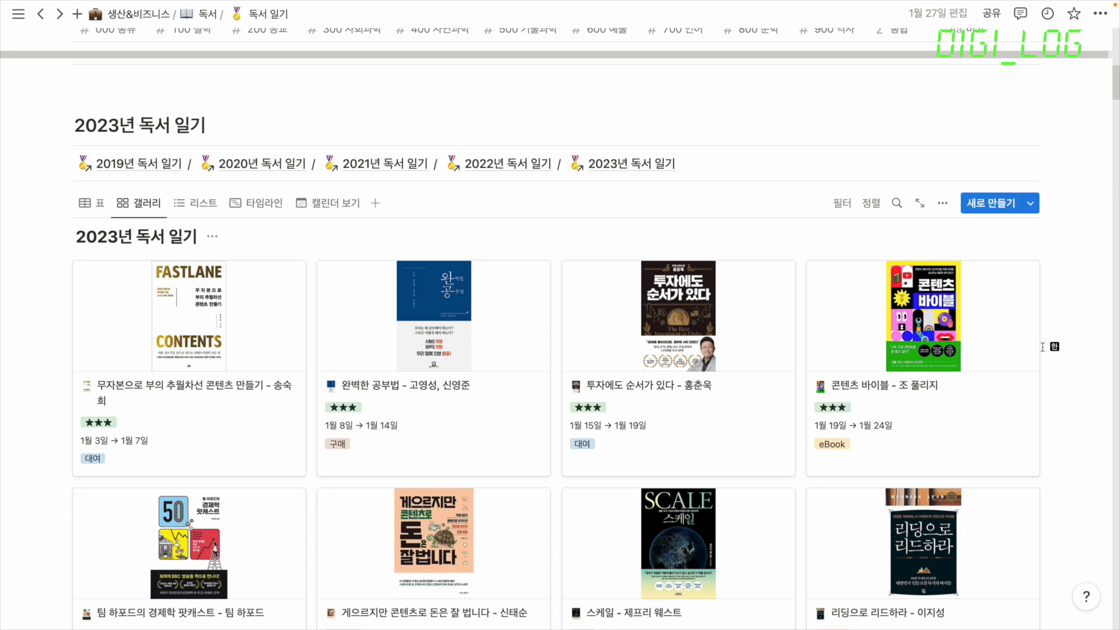
click(93, 203)
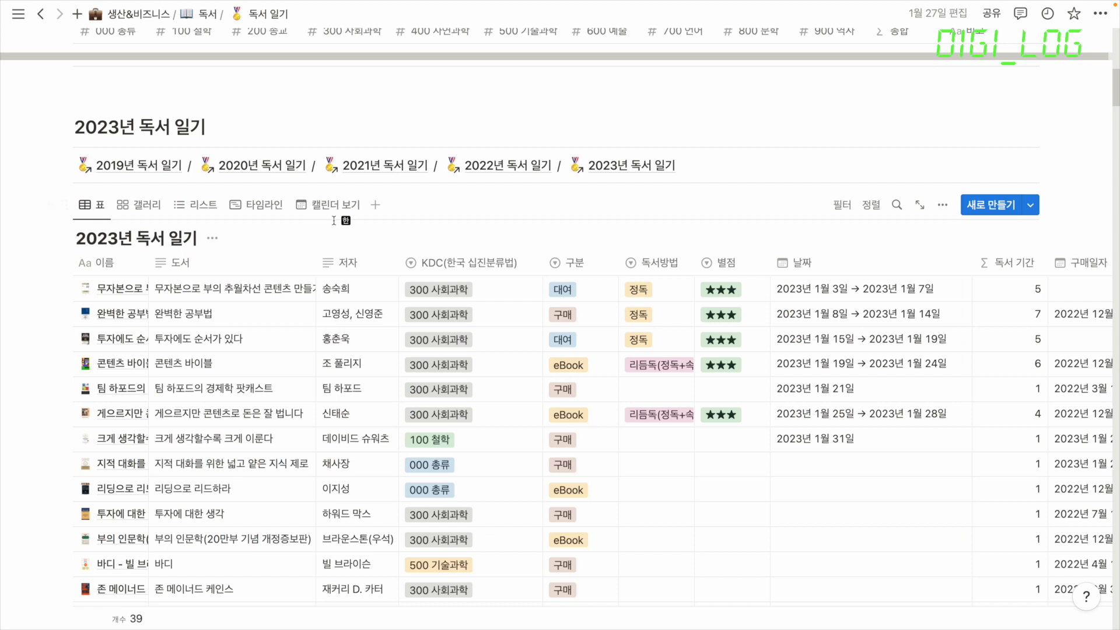
click(329, 204)
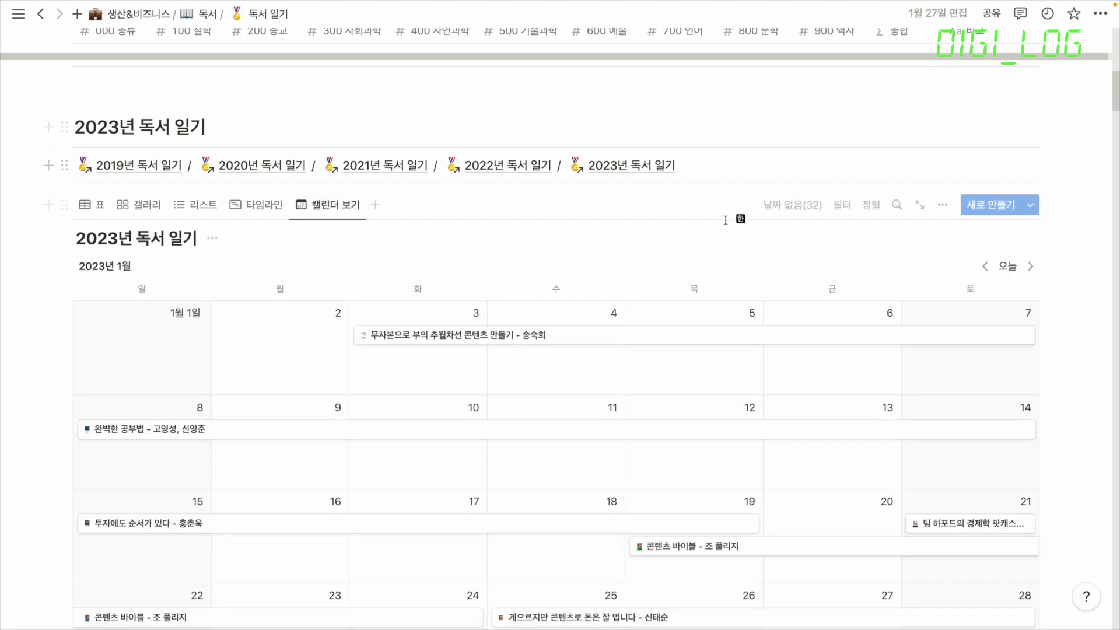
scroll(726, 222, down, 3)
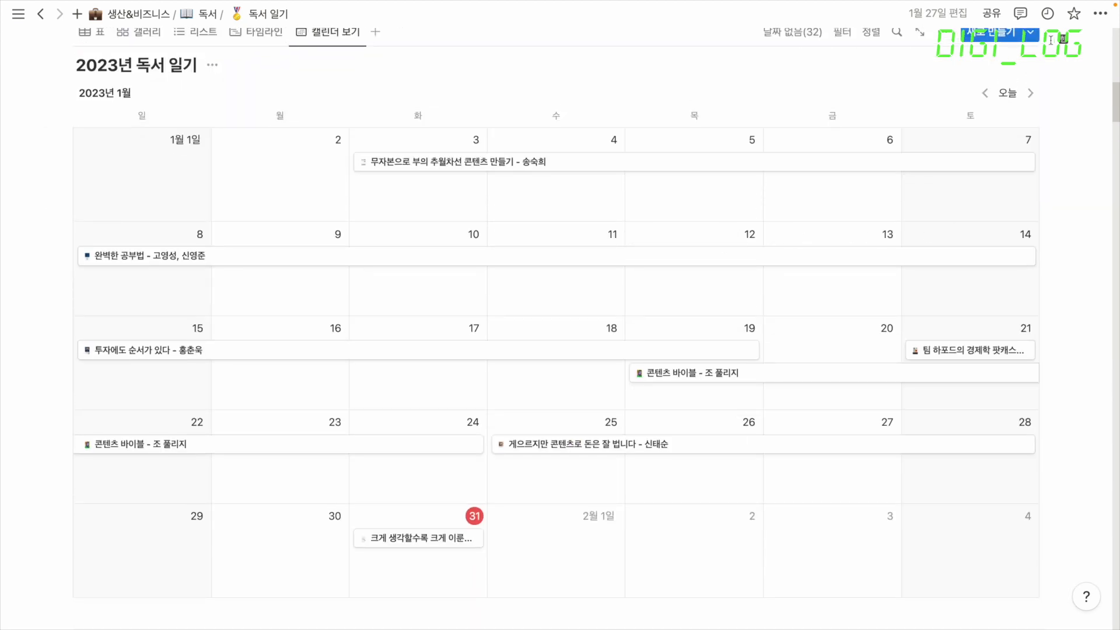
- Turn off the page's full width (전체 너비) and look over the January 2023 calendar in the narrow layout
click(1099, 13)
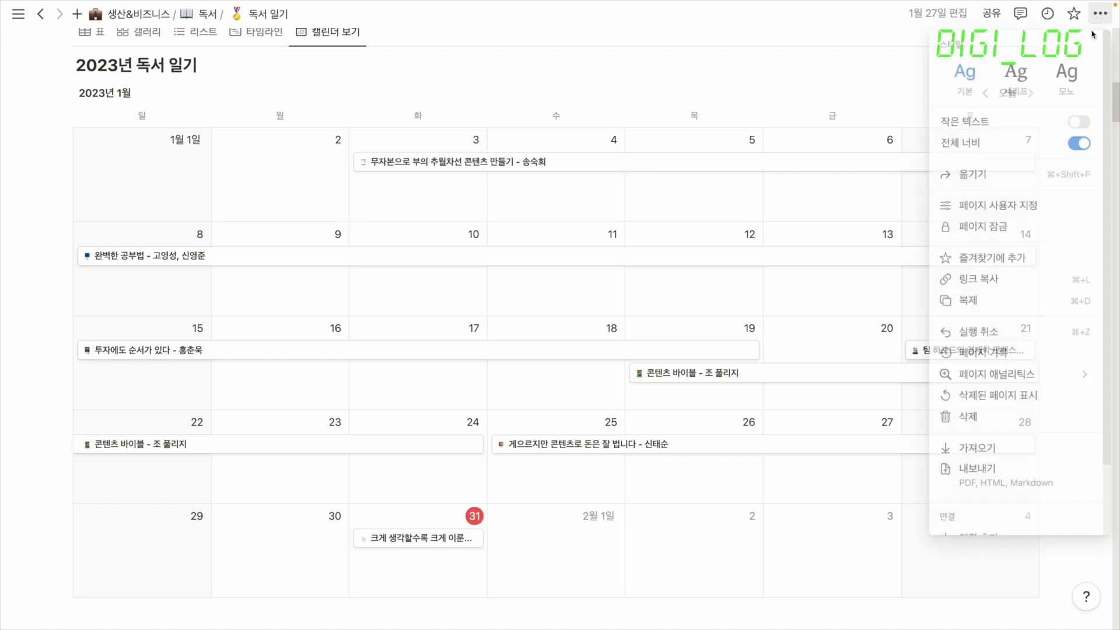
click(1079, 143)
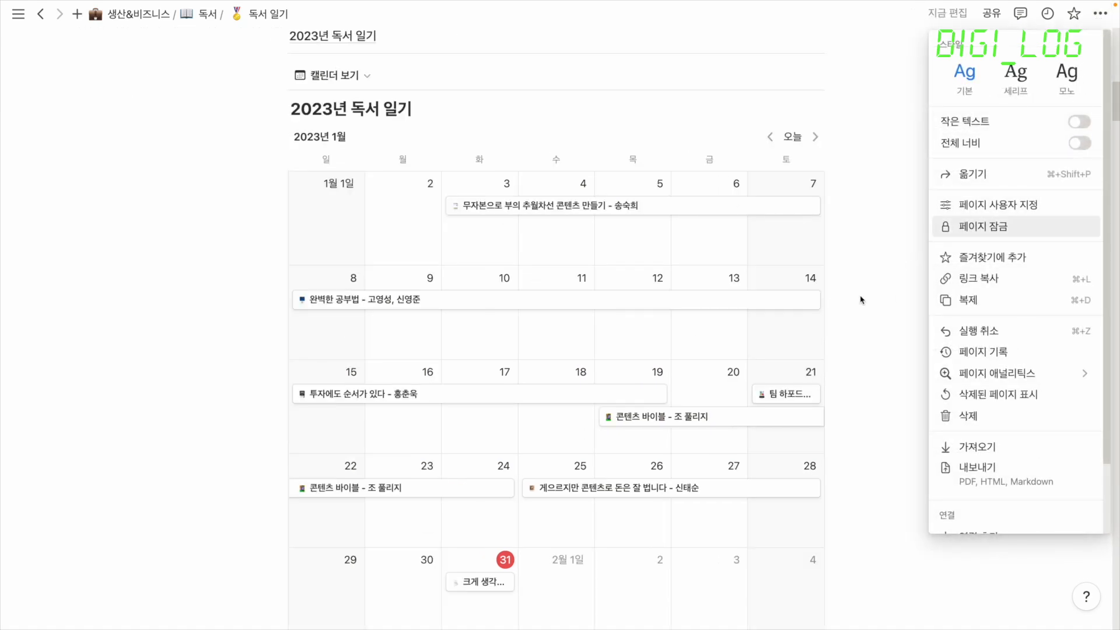
click(905, 317)
scroll(905, 316, down, 1)
scroll(910, 315, down, 1)
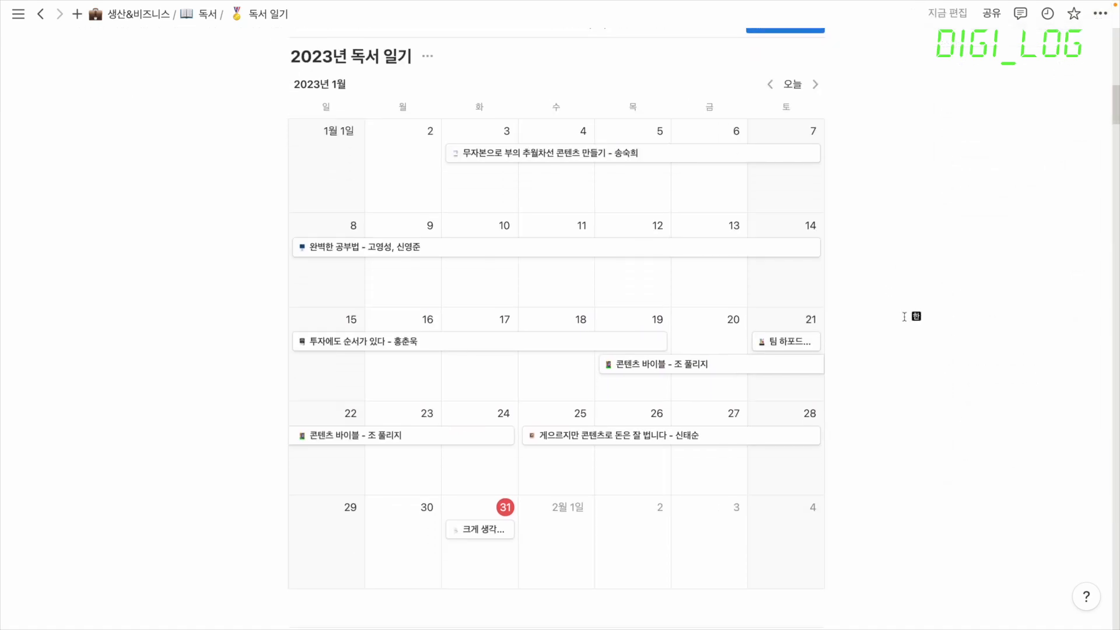
scroll(362, 93, up, 1)
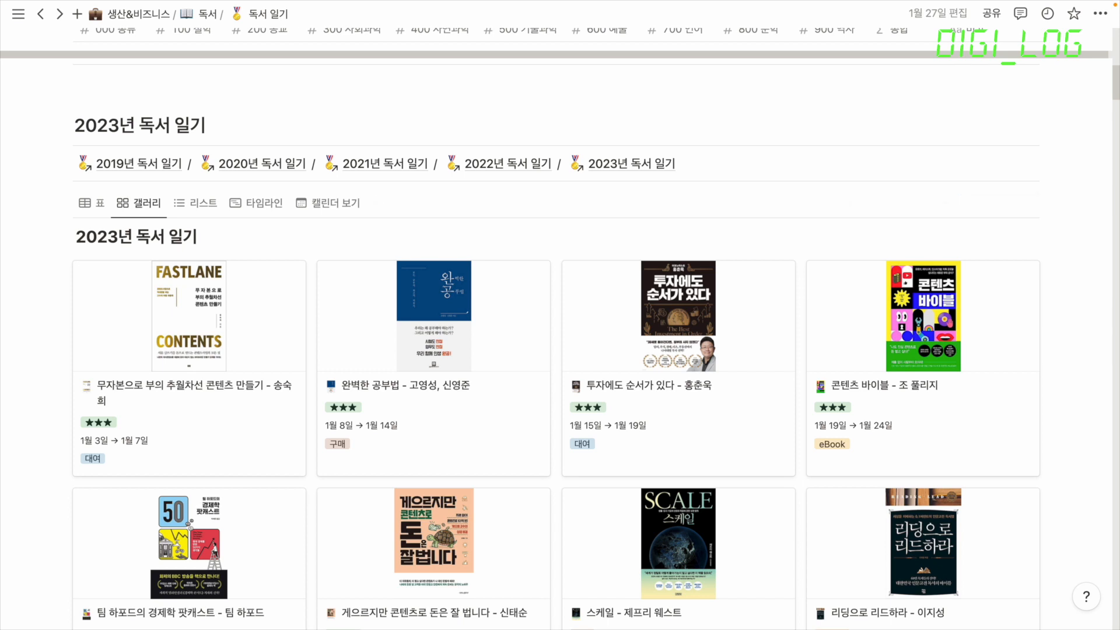
- Browse the book cards throughout the gallery view of the 2023 diary
scroll(927, 333, down, 2)
scroll(926, 333, down, 10)
scroll(930, 348, down, 7)
scroll(930, 348, up, 12)
scroll(930, 349, up, 7)
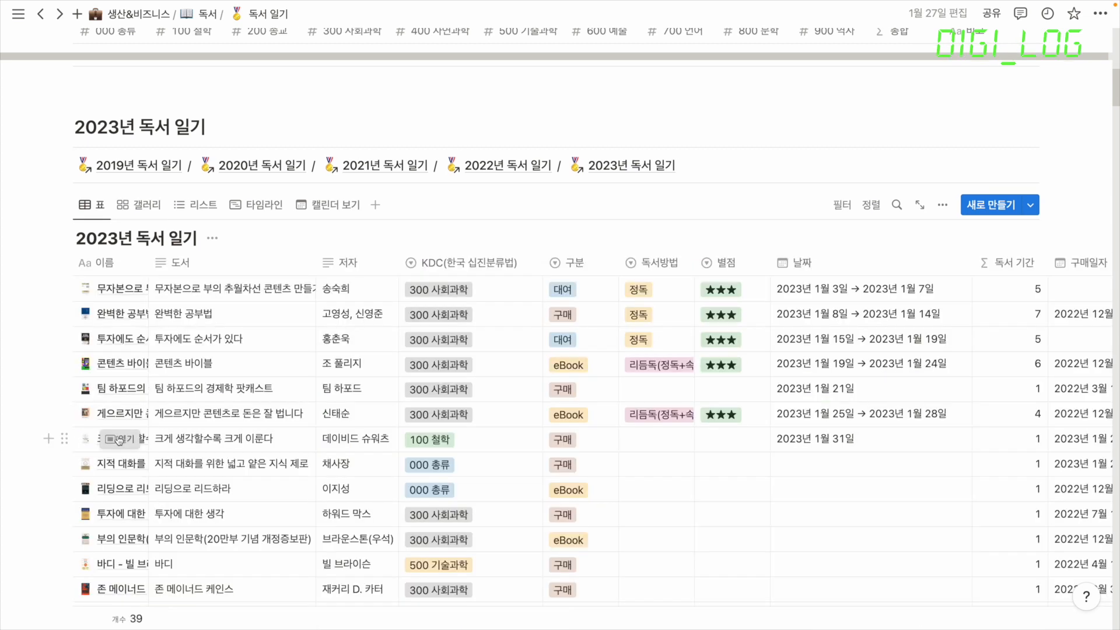
- Open the 크게 생각할수록 크게 이룬다 entry from the table and slightly narrow the cover image in its page
click(119, 439)
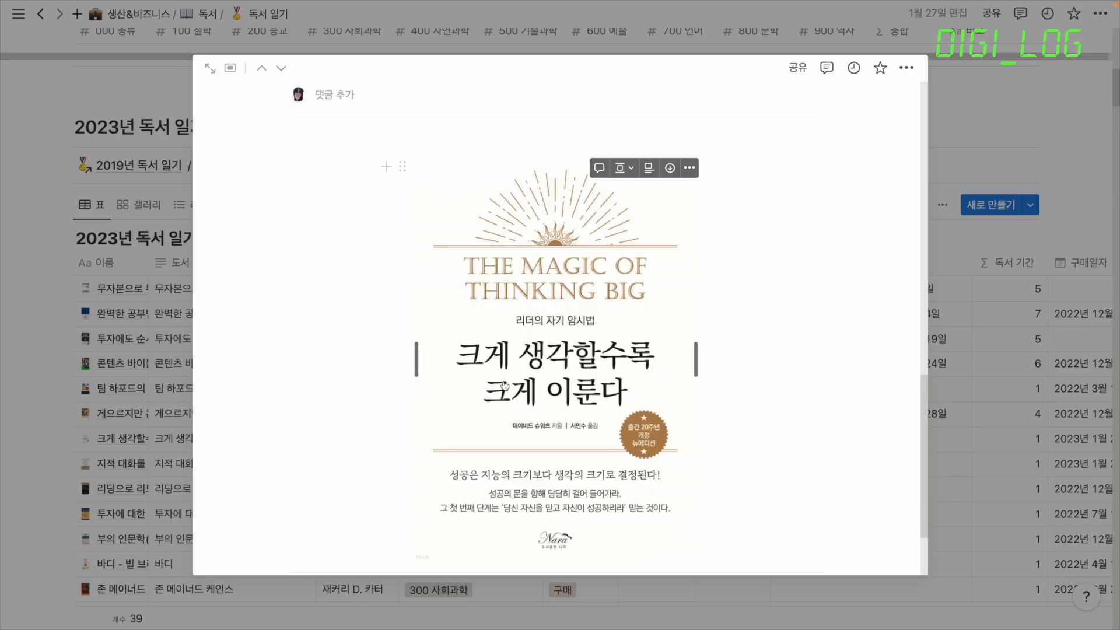
scroll(711, 301, up, 2)
scroll(710, 303, down, 1)
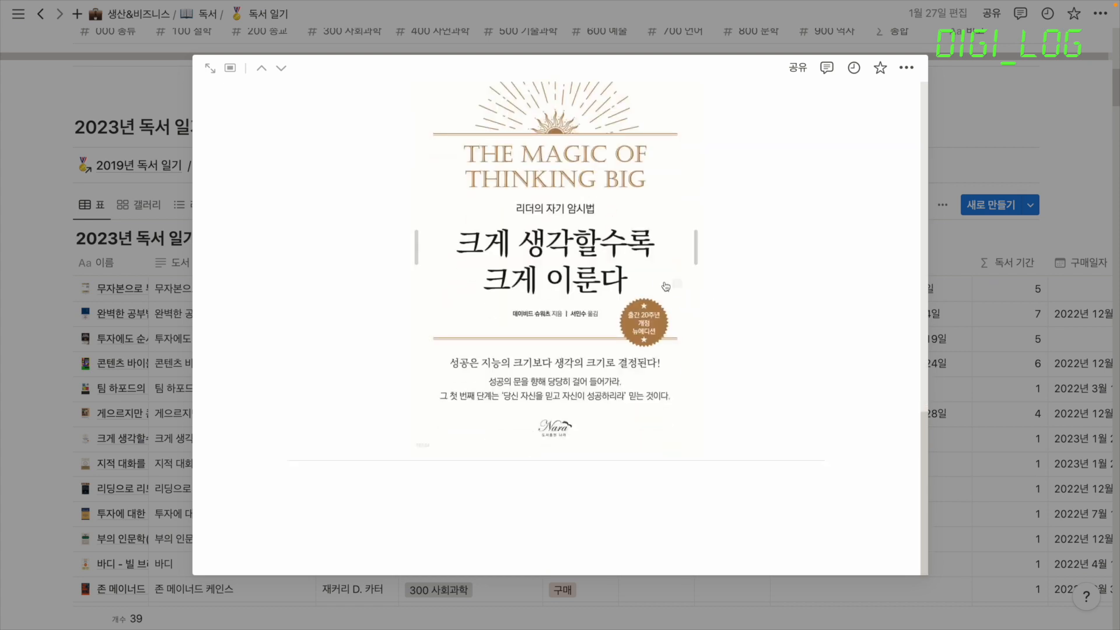
click(641, 501)
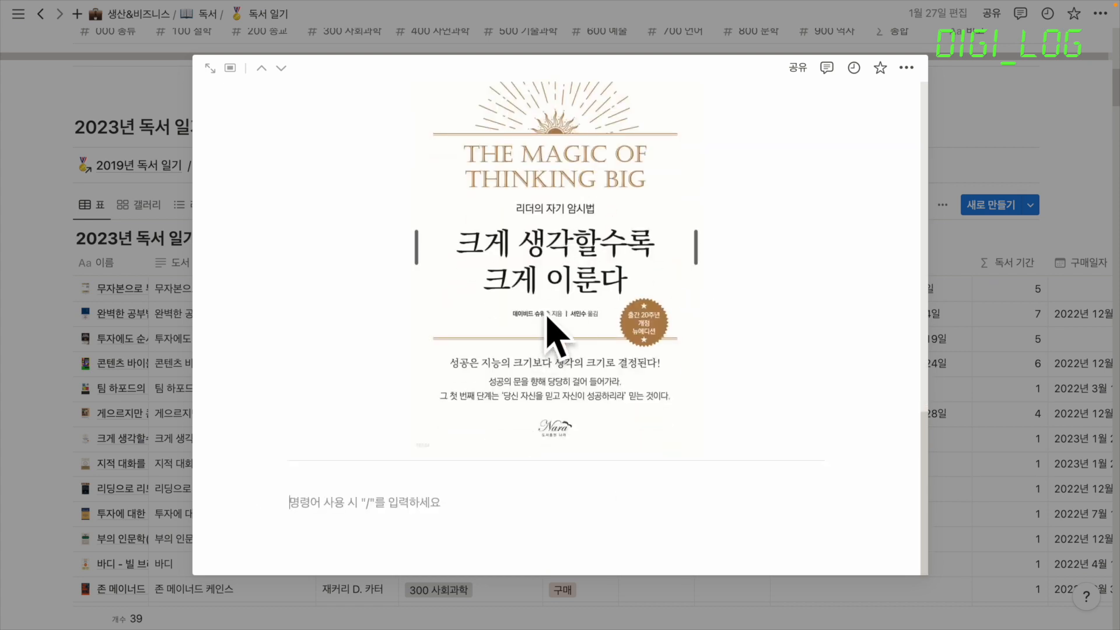
drag(695, 248, 674, 242)
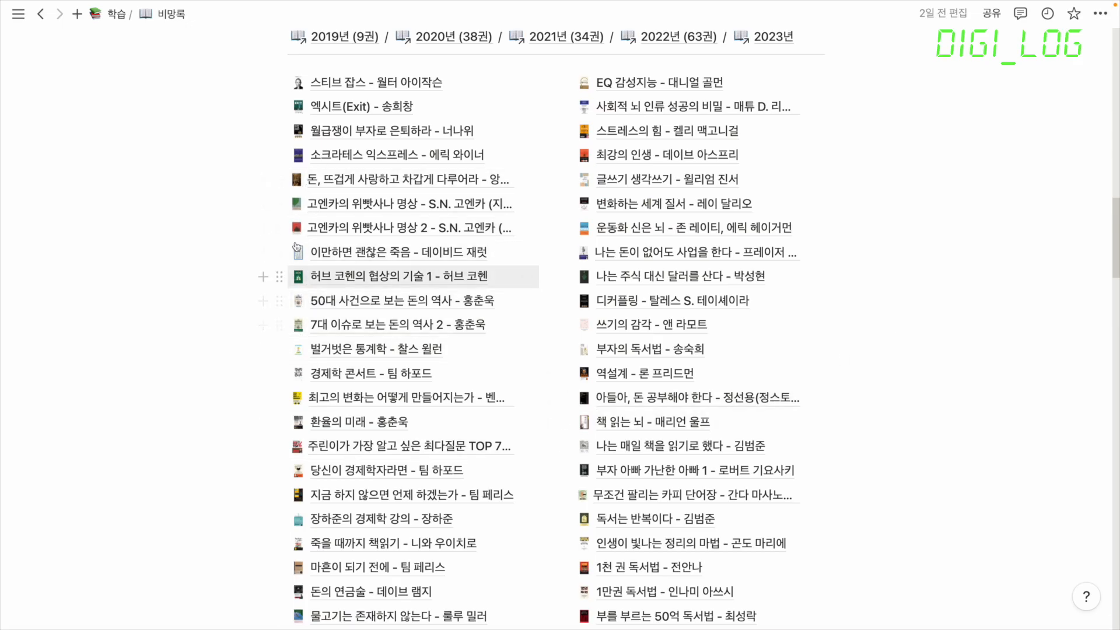
- Look over the small book-cover icons in the book list of the 비망록 page
click(299, 350)
click(222, 379)
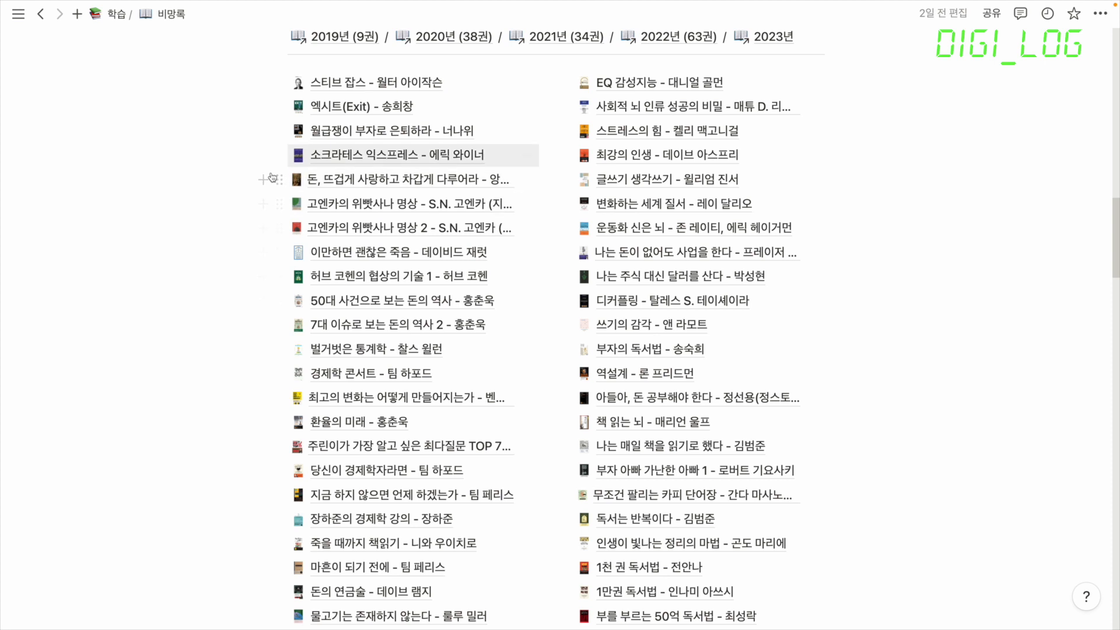
scroll(151, 221, up, 2)
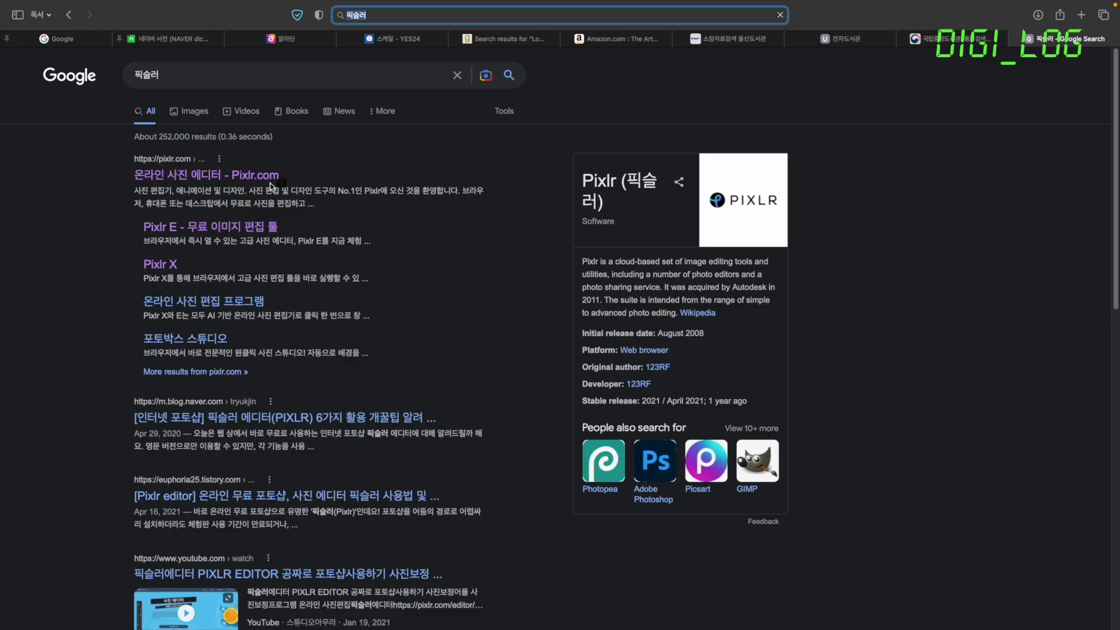
- Switch to the browser, open Pixlr.com from the search results and start a photo-editing project in Pixlr E
click(271, 180)
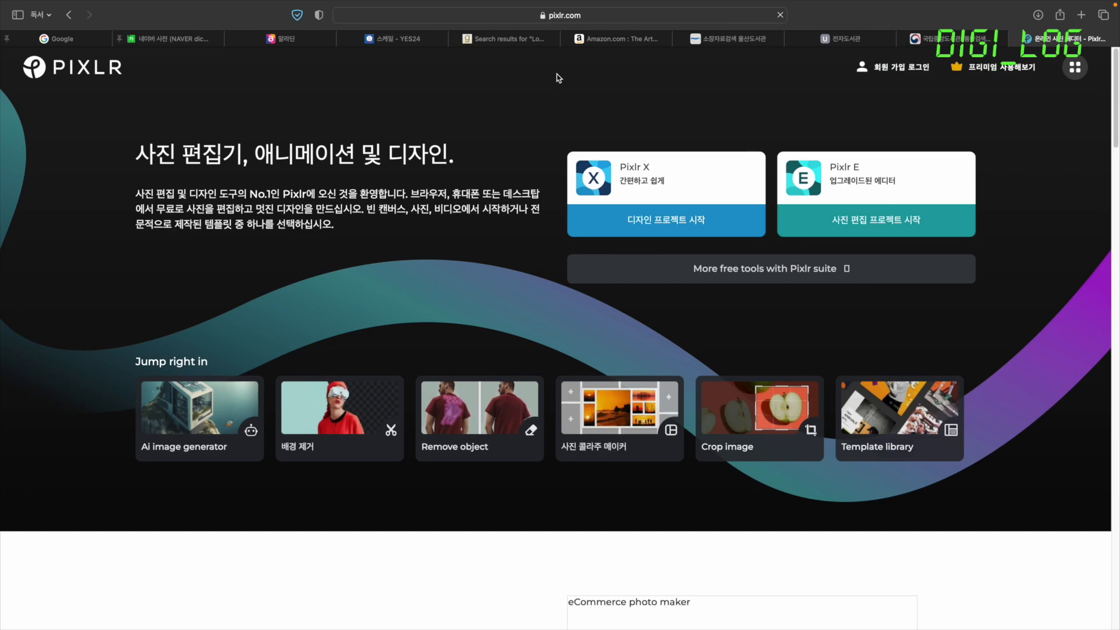
click(868, 216)
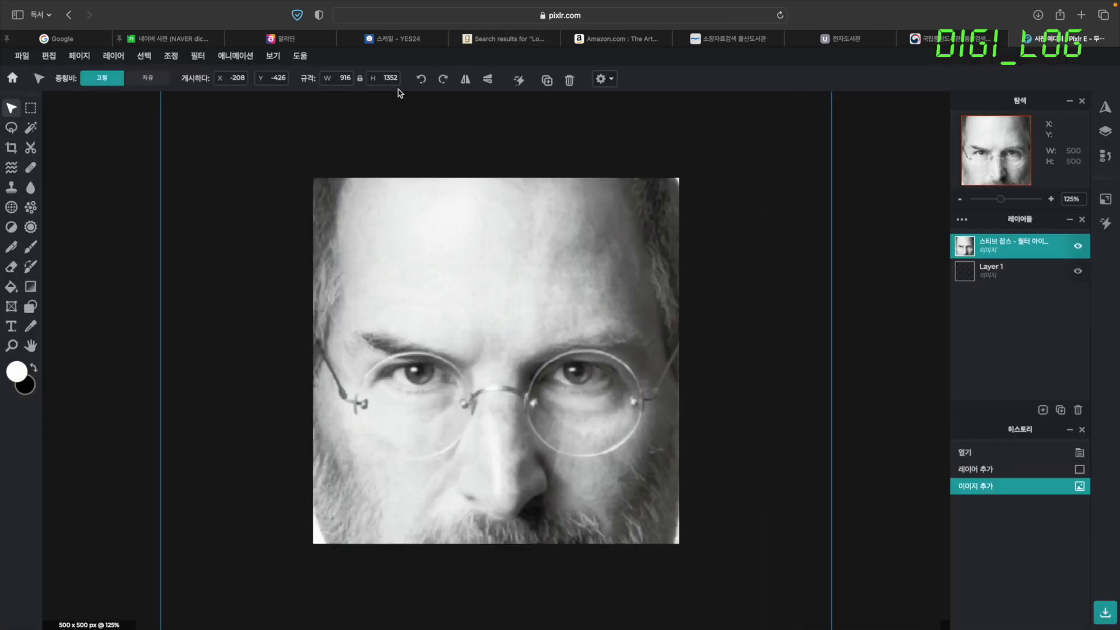
- Scale down the Steve Jobs cover on the 500 x 500 px canvas, export it as 무제.png and preview the file
click(519, 80)
drag(336, 122, 562, 453)
click(21, 55)
mouse_move(55, 173)
click(166, 170)
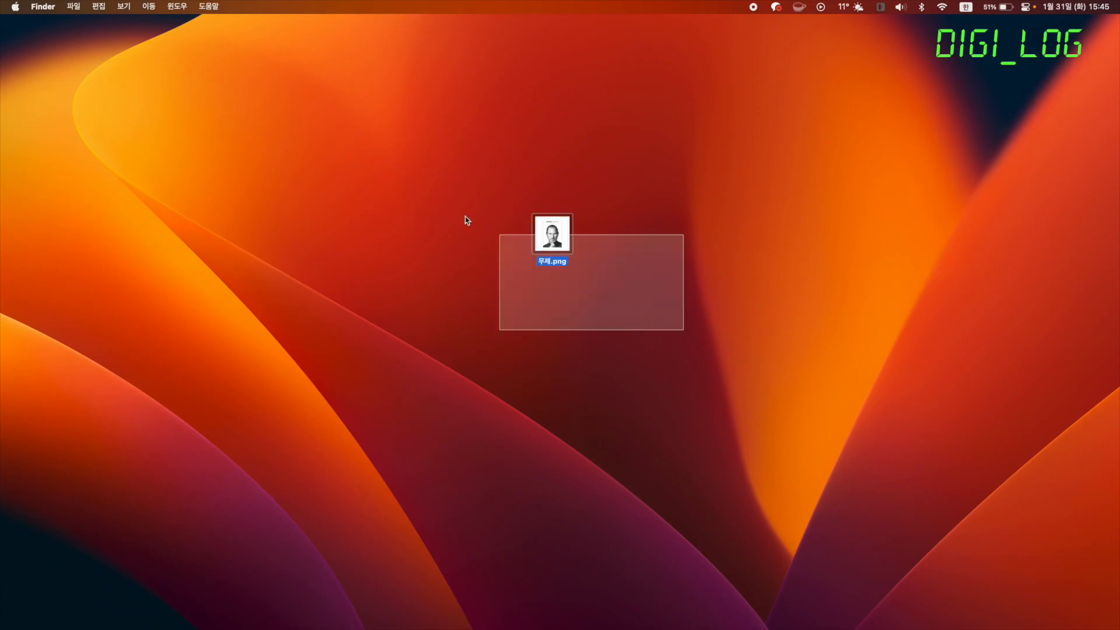
key(space)
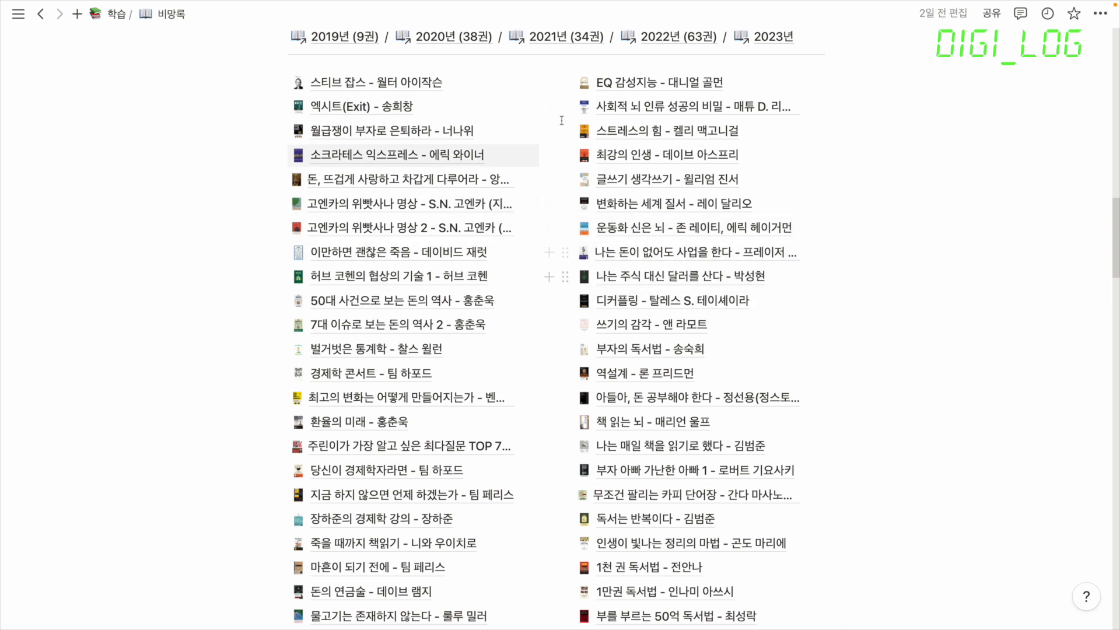
- Browse the 2022년 (63권) book list in the 비망록 page
scroll(822, 306, up, 3)
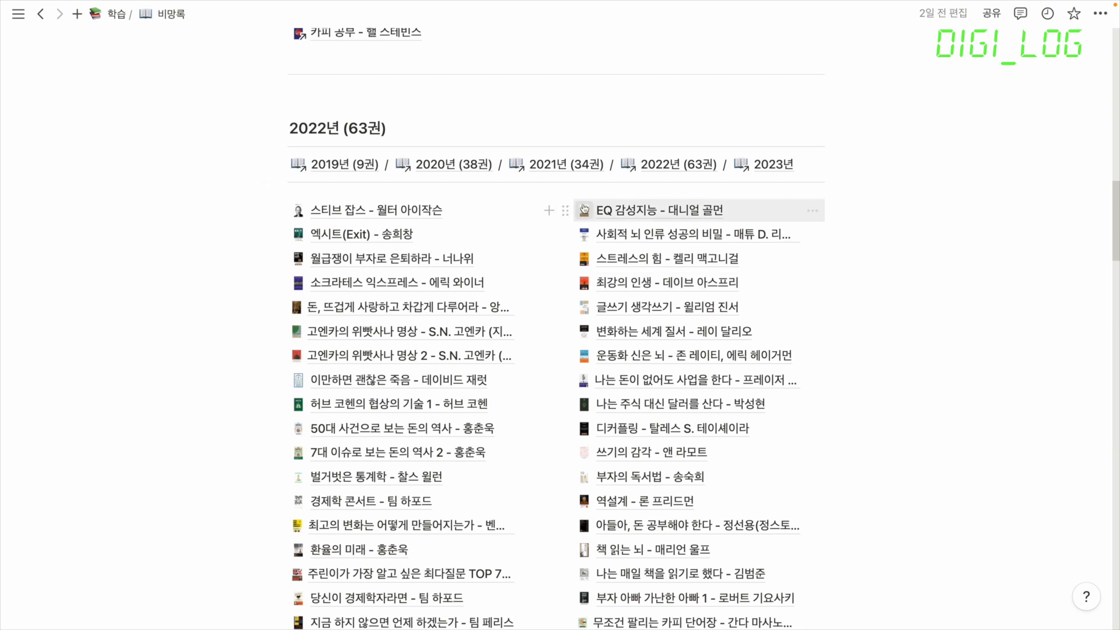
scroll(912, 378, down, 15)
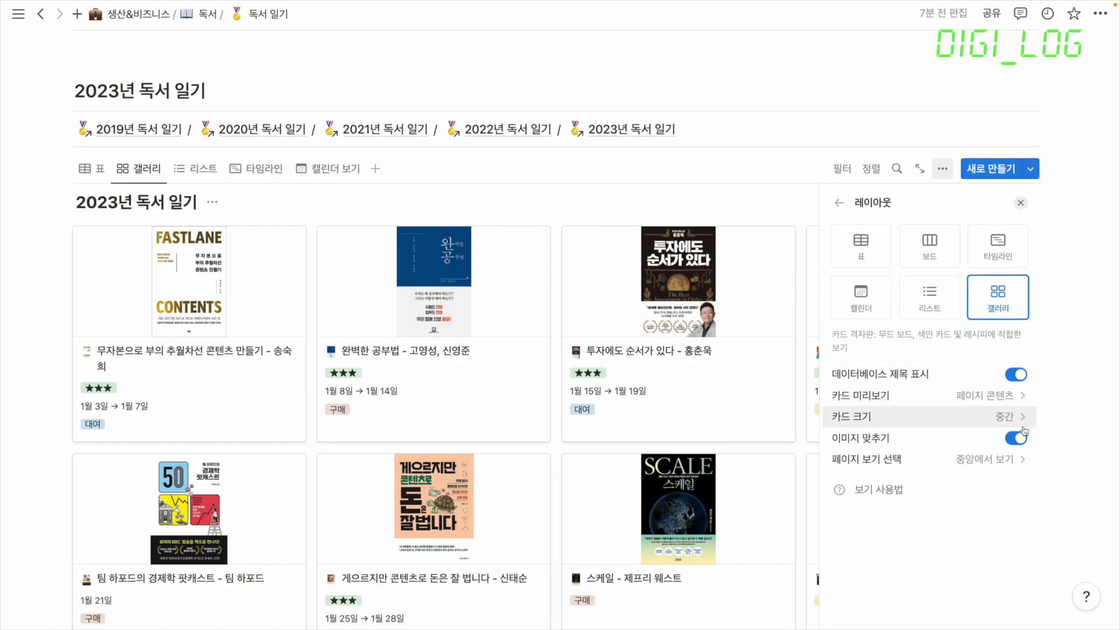
- Turn off 이미지 맞추기 in the gallery view's layout and check how the book covers are cropped
click(1020, 437)
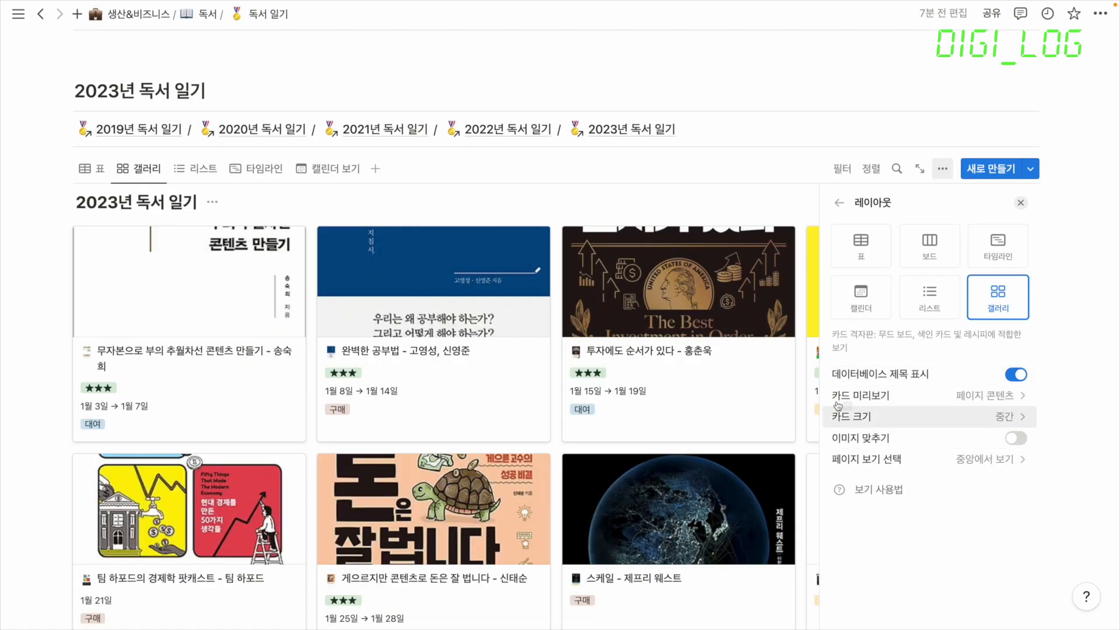
click(1020, 202)
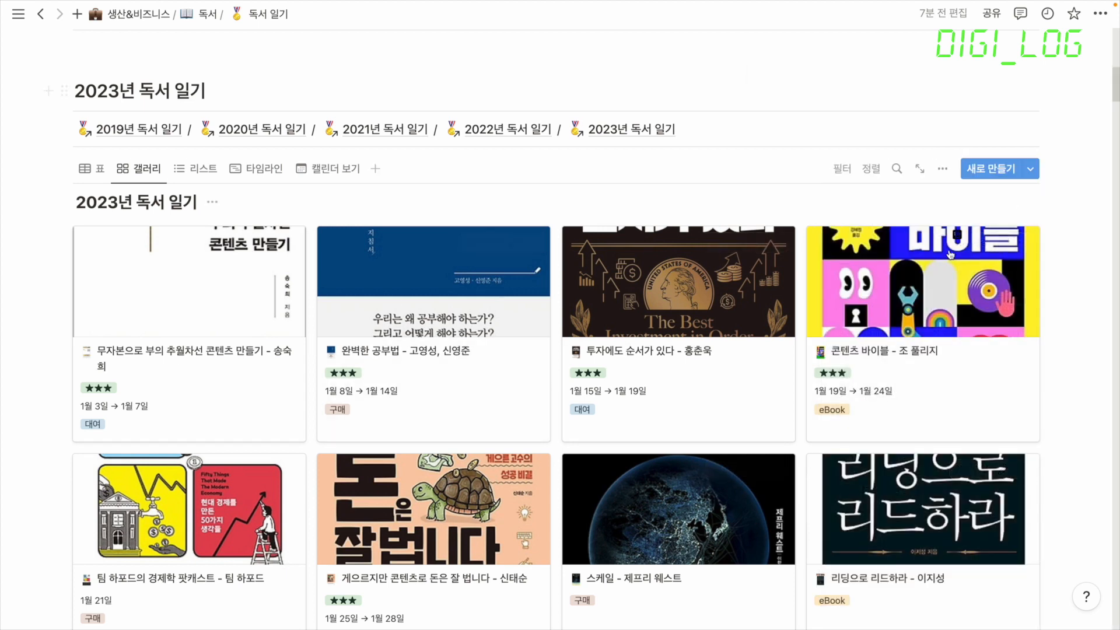
scroll(1059, 379, down, 5)
scroll(1058, 379, up, 4)
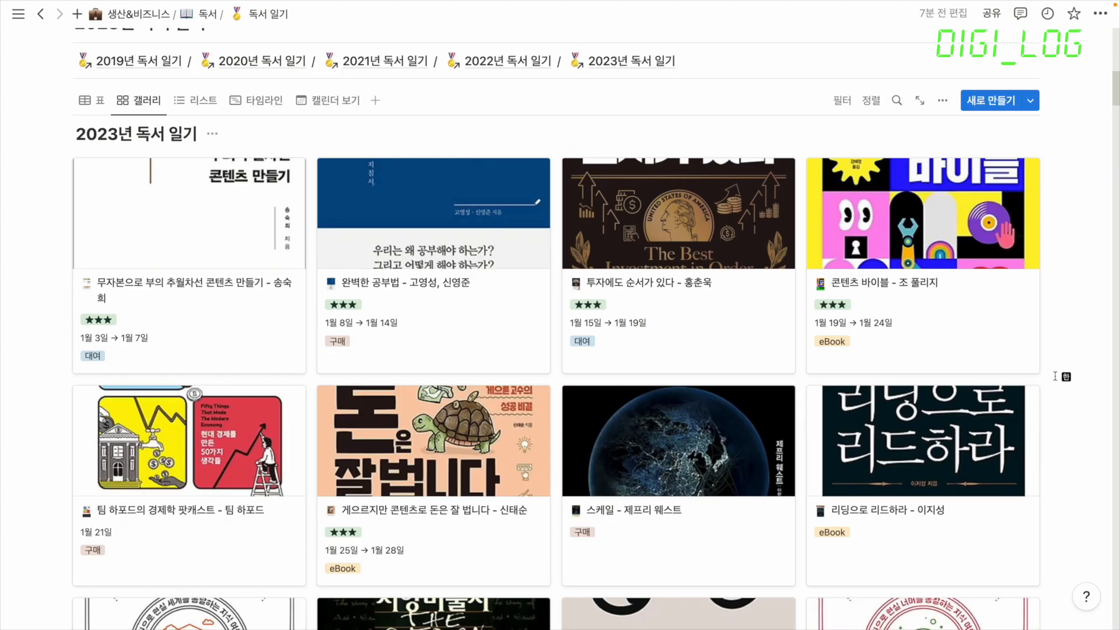
- Turn 이미지 맞추기 back on in the gallery view's layout settings and close them
click(945, 101)
click(962, 192)
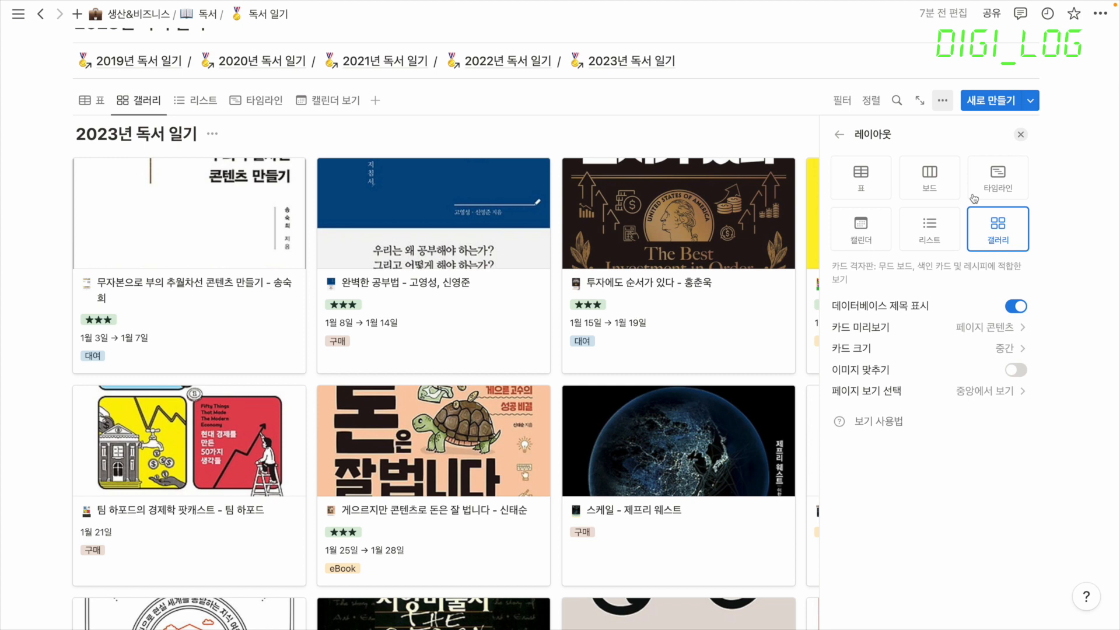
click(1016, 369)
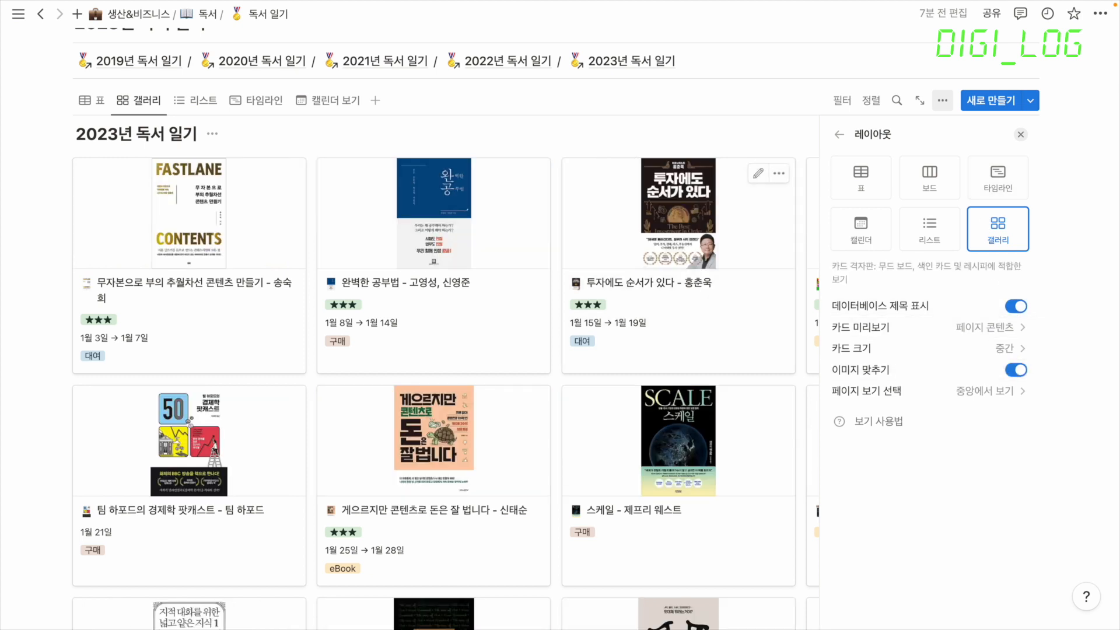
click(1019, 135)
- Look through the gallery cards with their book covers fitted into the previews
scroll(795, 287, down, 2)
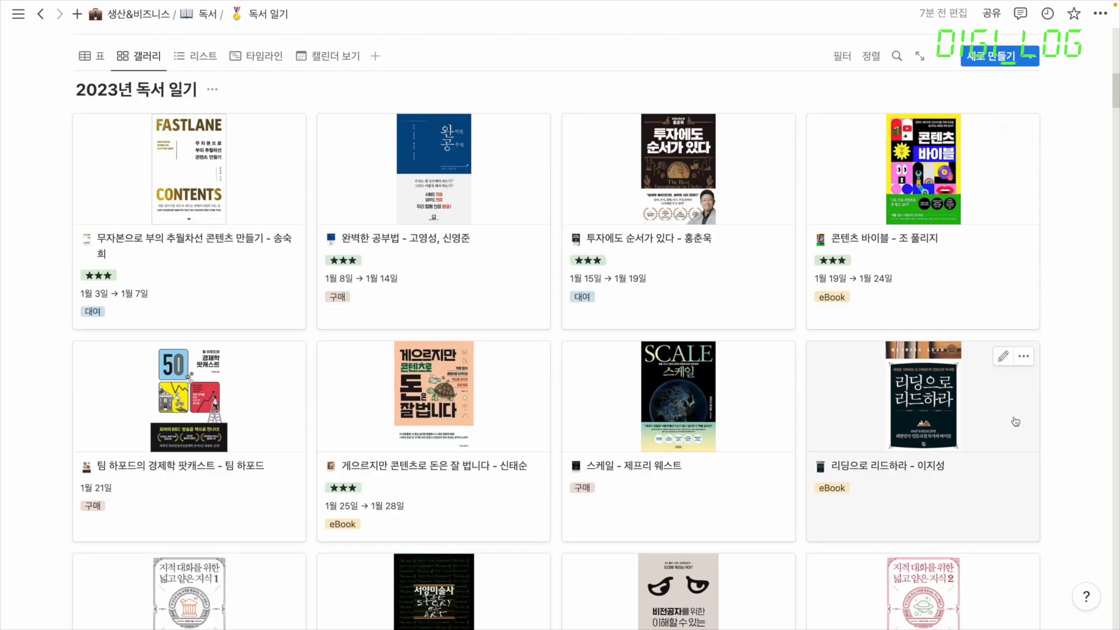
scroll(1015, 422, down, 10)
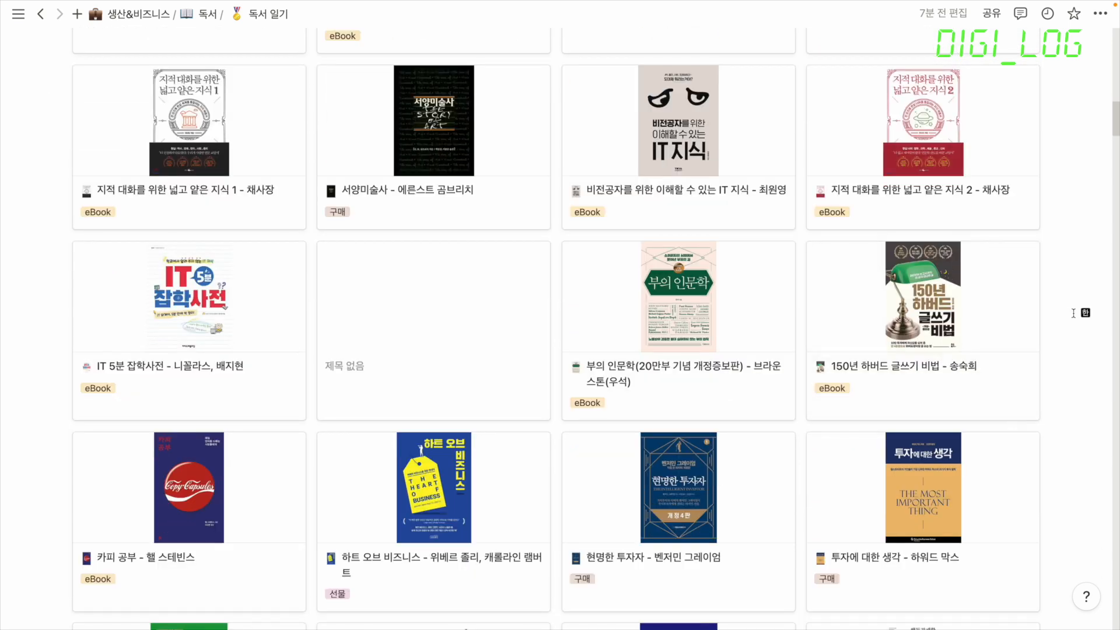
scroll(1073, 313, up, 10)
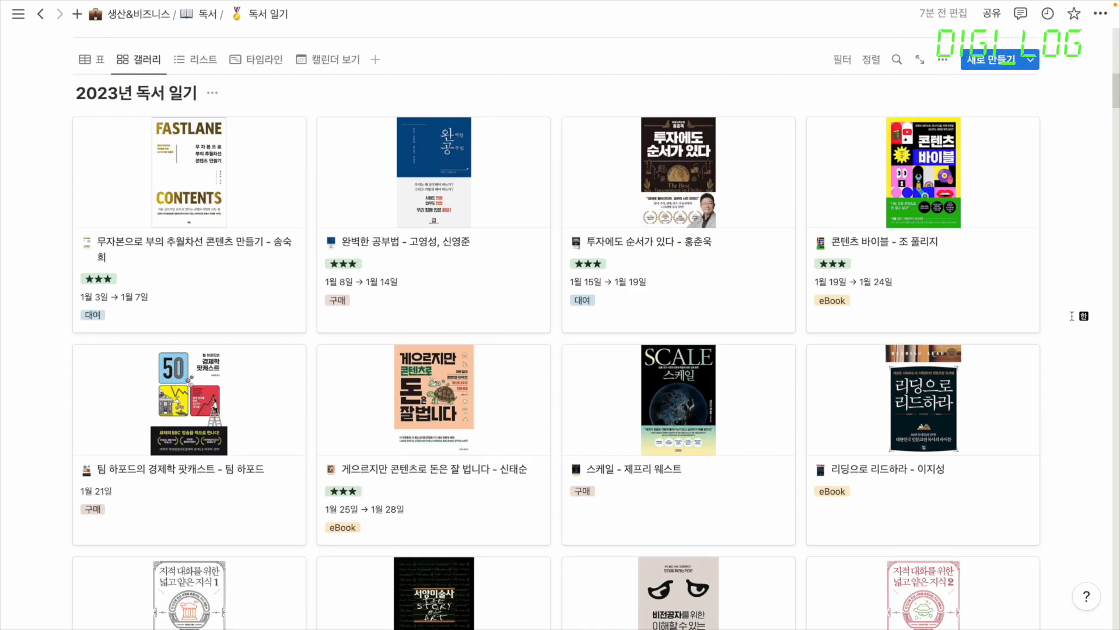
scroll(1072, 315, up, 2)
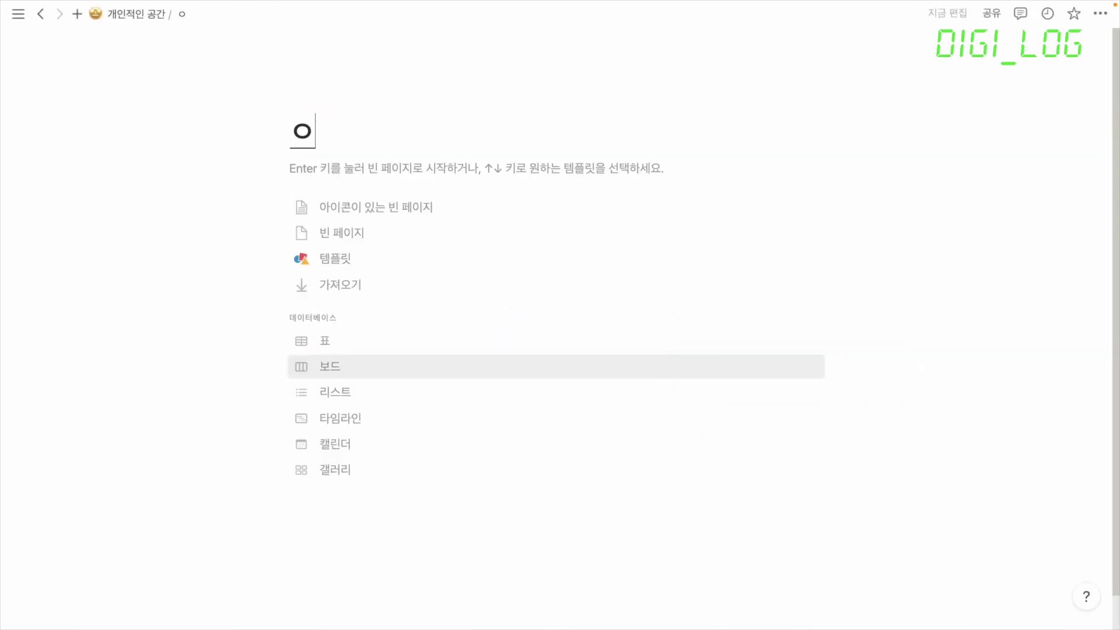
- Title the new page 영화 and give it the movie camera icon found under "film"
text(영화)
key(Return)
click(324, 99)
text(film)
click(248, 255)
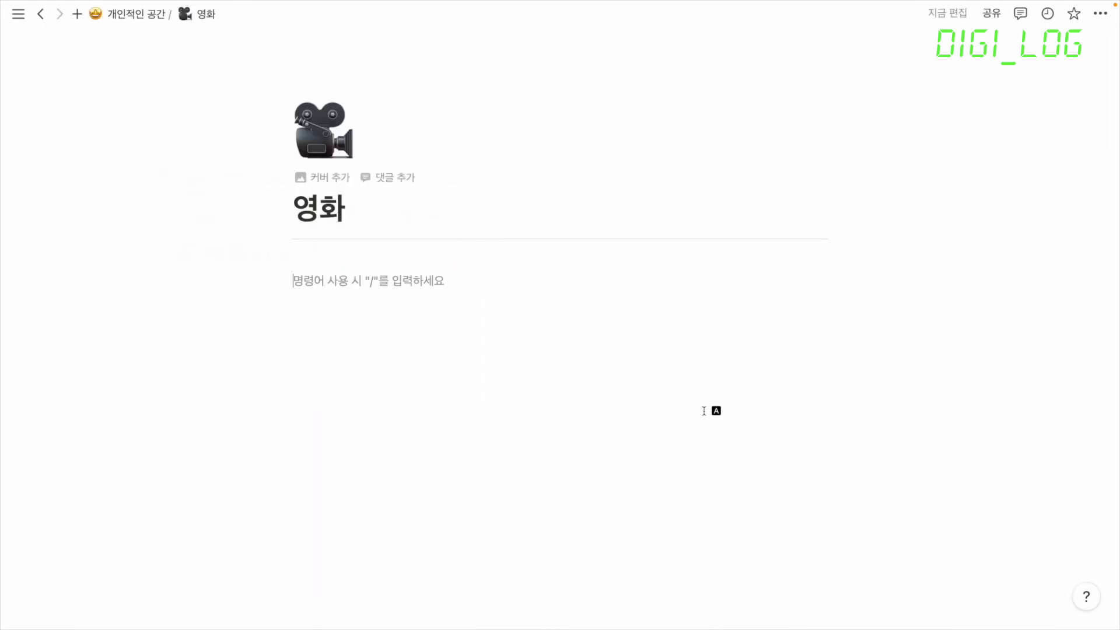
- Reopen the 영화 page from 개인적인 공간 and insert a new gallery-view database in its body
click(42, 21)
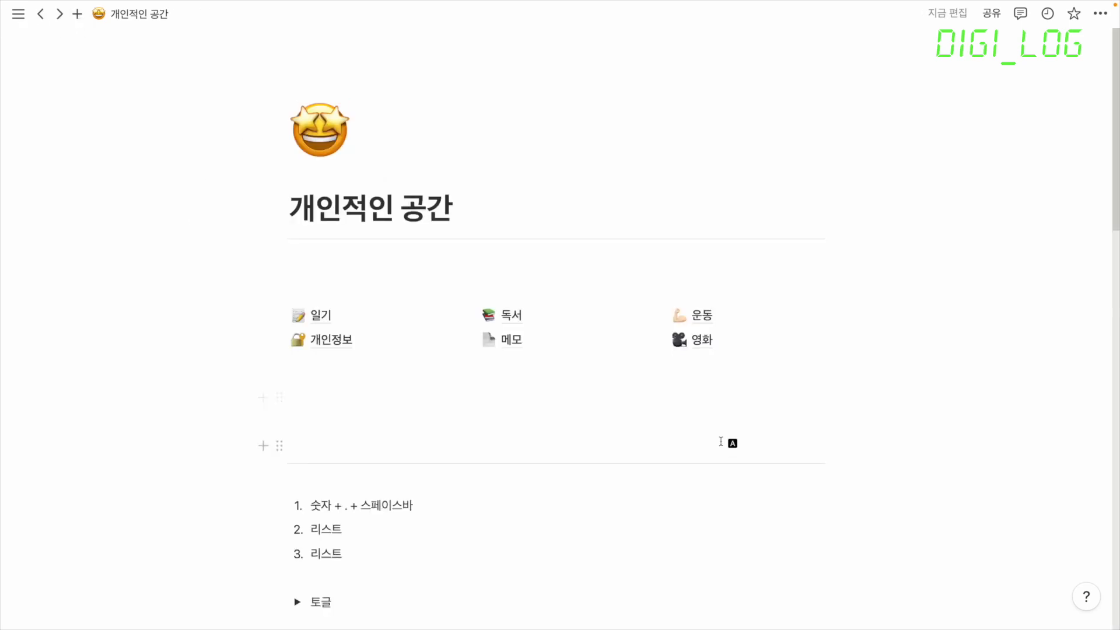
click(708, 349)
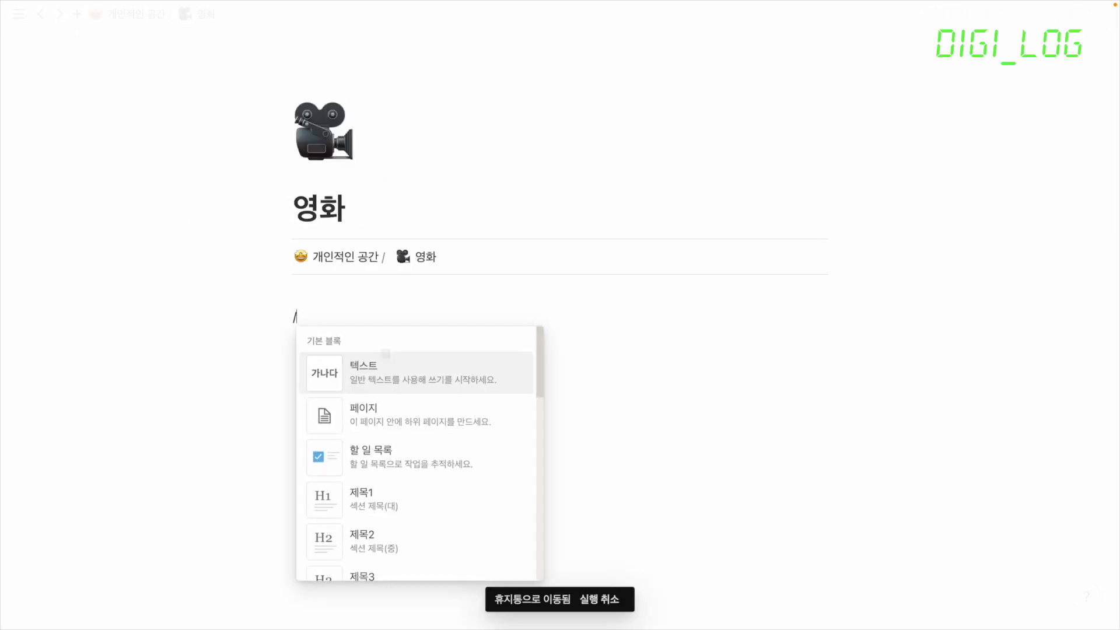
text(갤)
click(377, 371)
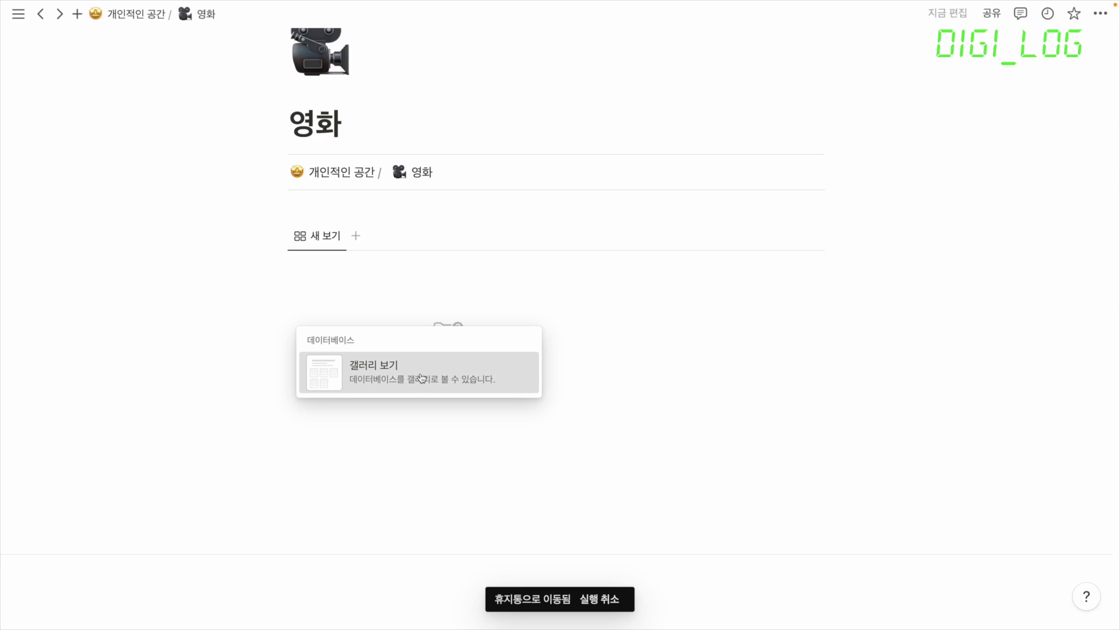
click(700, 428)
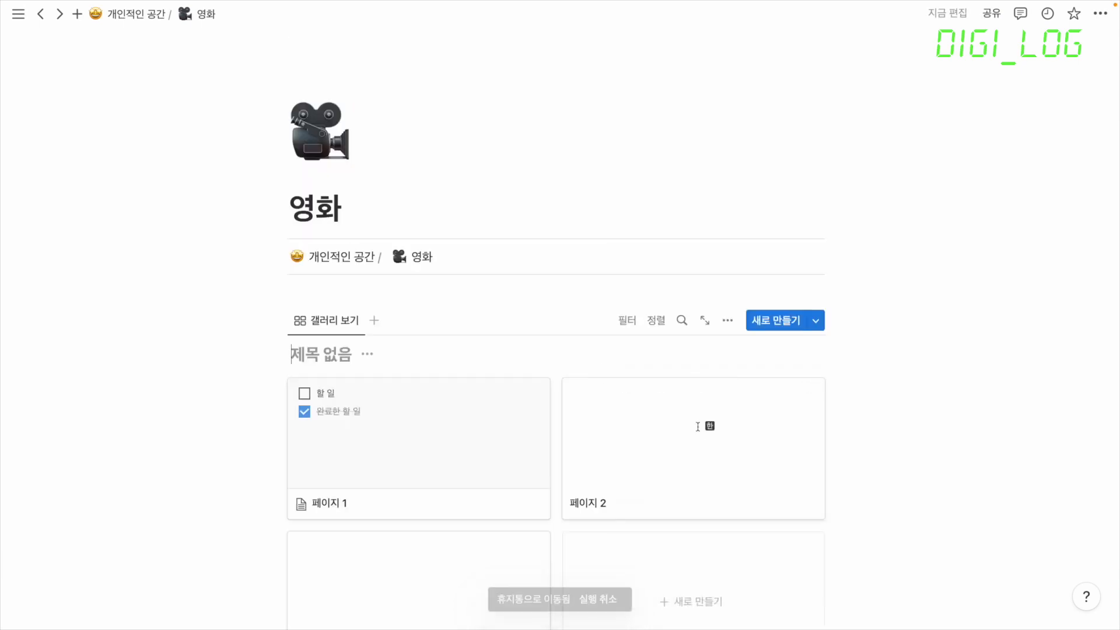
- Name the gallery database 2023년 영화 일기
scroll(595, 295, down, 4)
scroll(475, 383, up, 4)
click(335, 329)
text(2023년 영화 일기)
- Delete the sample gallery cards, keeping only 페이지 1
scroll(493, 534, down, 1)
right_click(495, 534)
click(562, 320)
right_click(667, 396)
click(736, 184)
- Open the 페이지 1 card and clear its to-do items and title
click(537, 419)
key(super+a)
key(super+a)
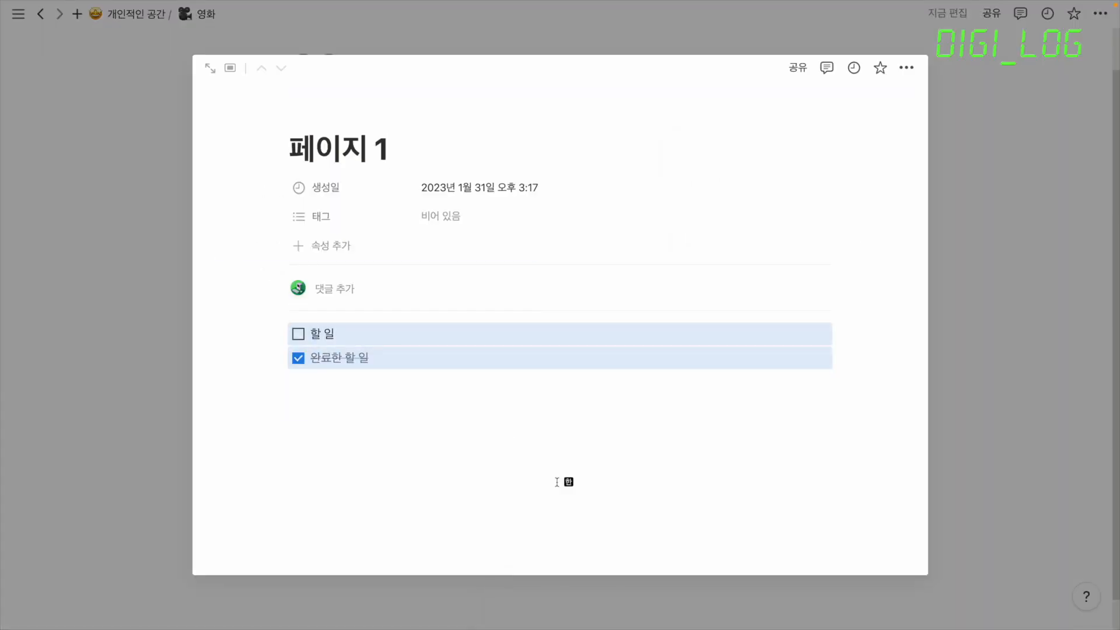
key(BackSpace)
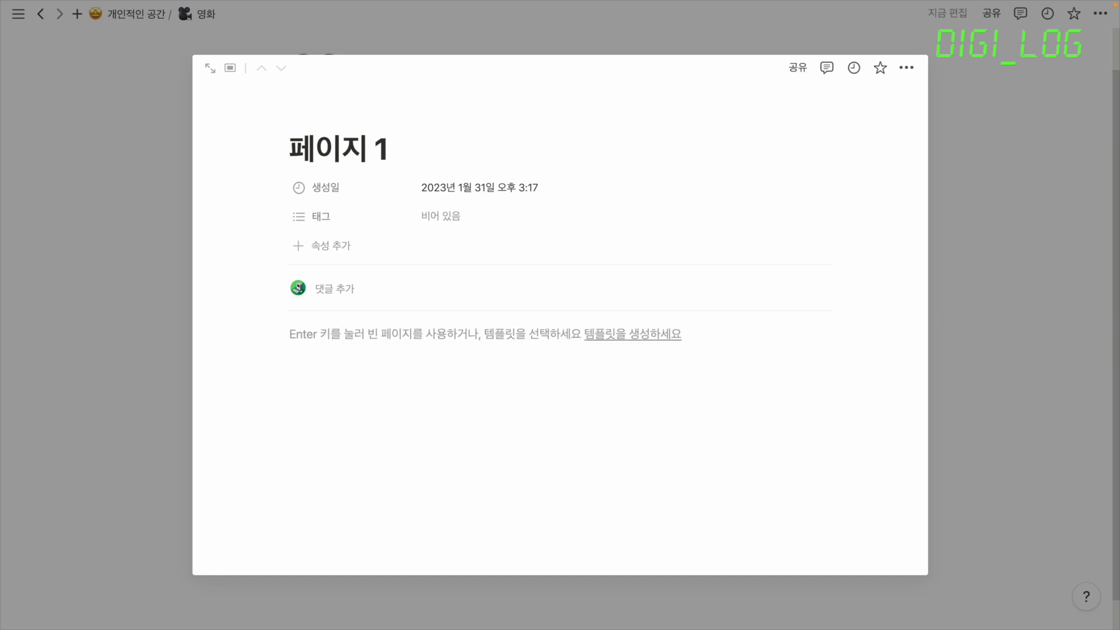
key(super+BackSpace)
key(Return)
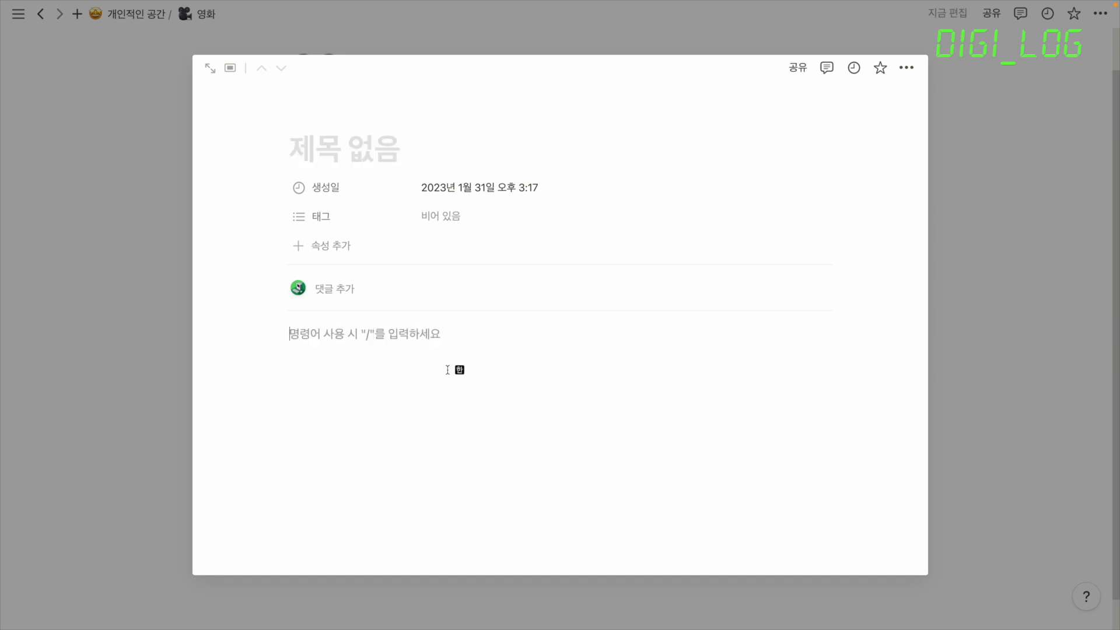
- Draft the property ideas 시청일, 시청 방법, 별점 & 감독, 주인공 in the page body, then delete the note
text(시청으)
text(, 시청 방버)
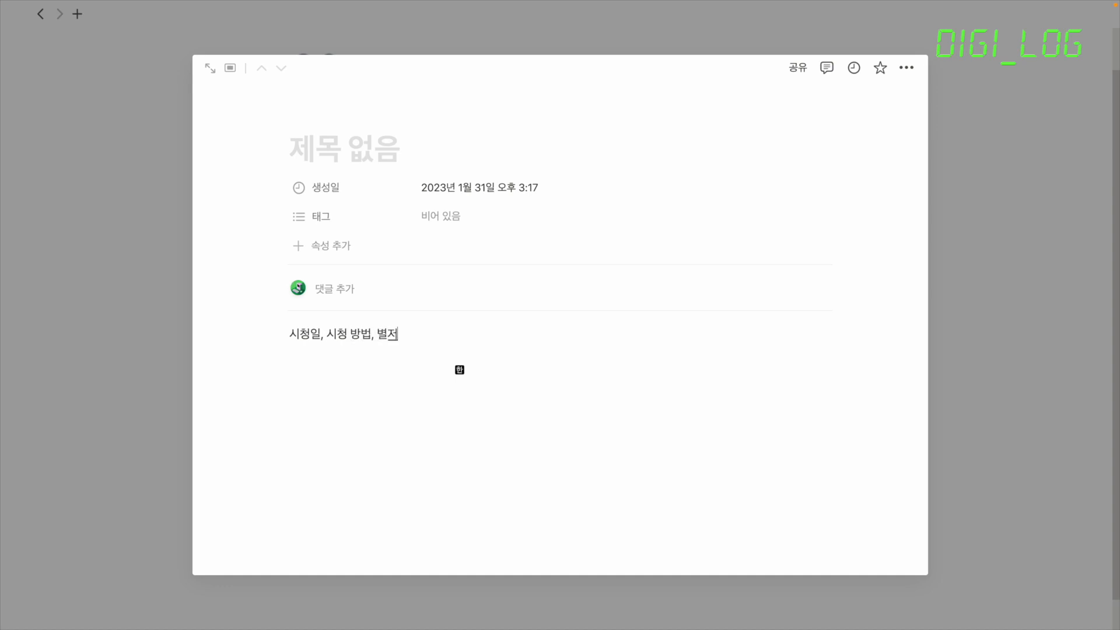
text(ㅂ, 별점)
key(Return)
text(& 감독, 주인공)
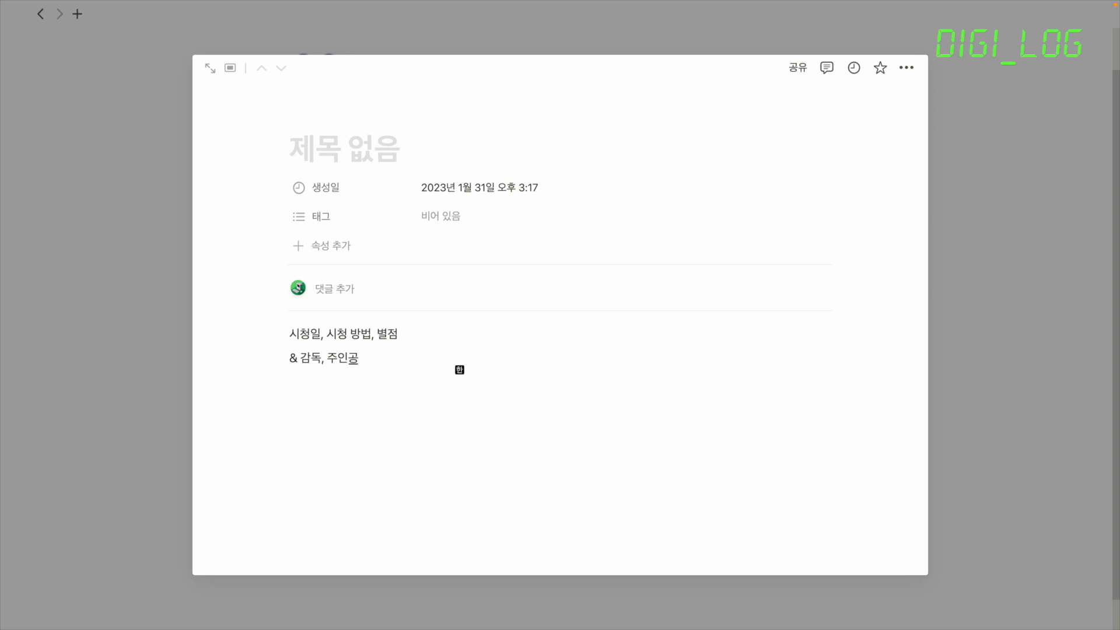
drag(457, 392, 187, 305)
key(BackSpace)
- Rename the 생성일 property to 시청 일자
click(362, 192)
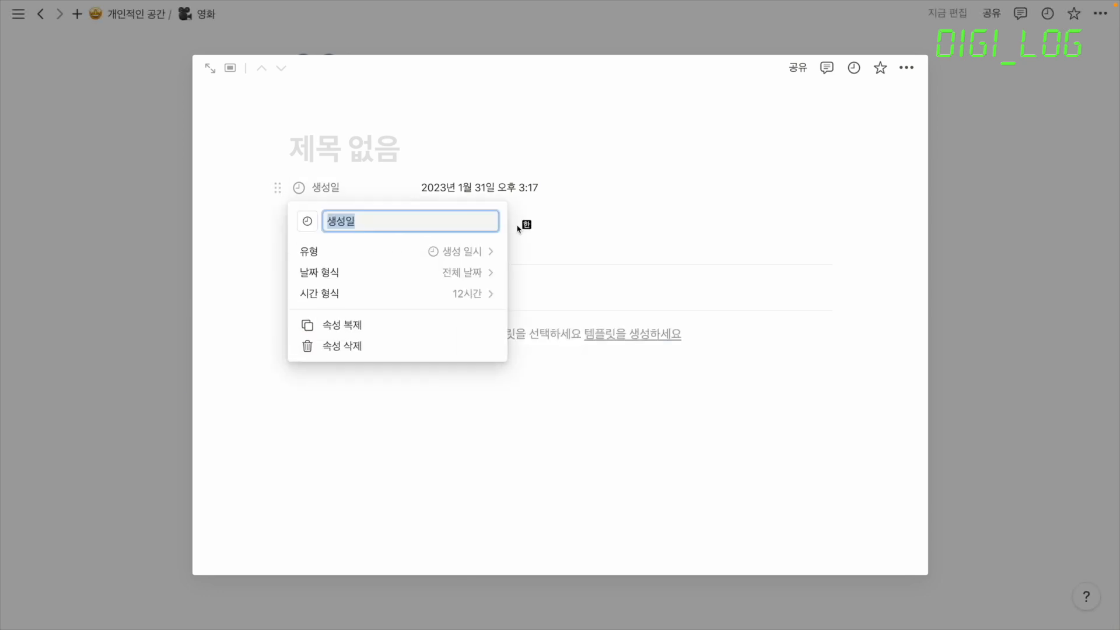
key(BackSpace)
text(시청 일자)
click(648, 463)
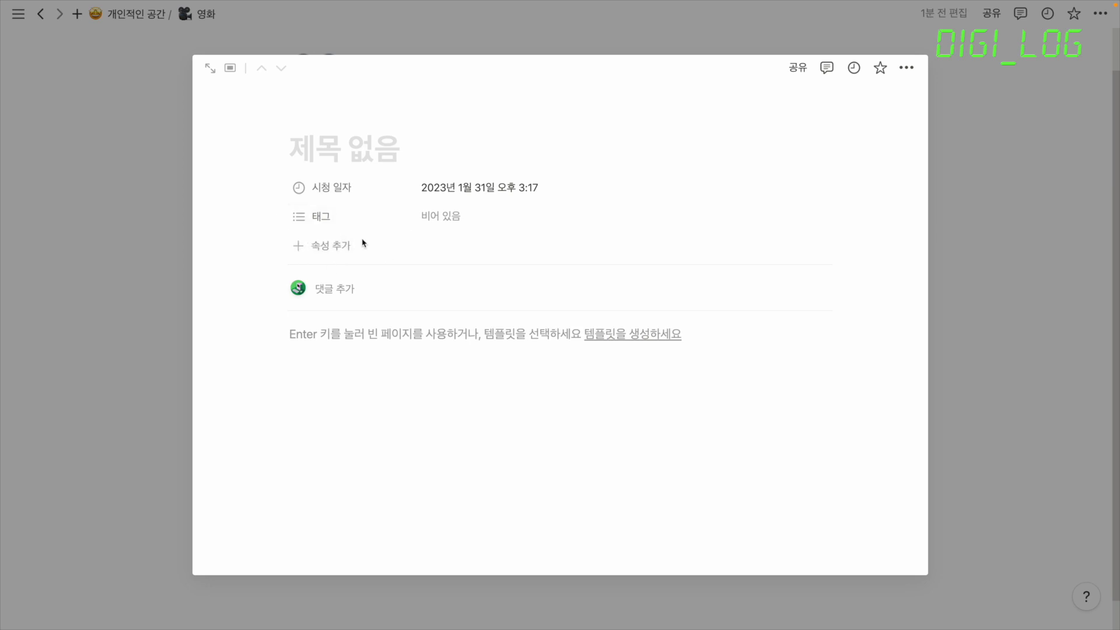
- Add a 선택 type property with the options 영화관, 넷플릭스, 웨이브, 디즈니+ and 대여
click(330, 243)
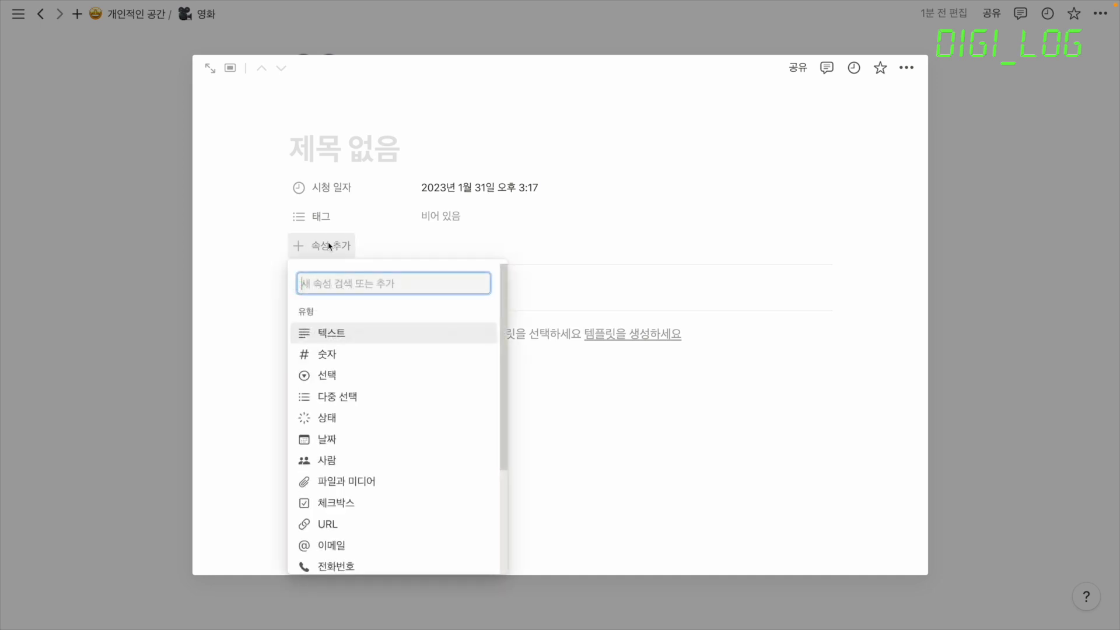
click(358, 377)
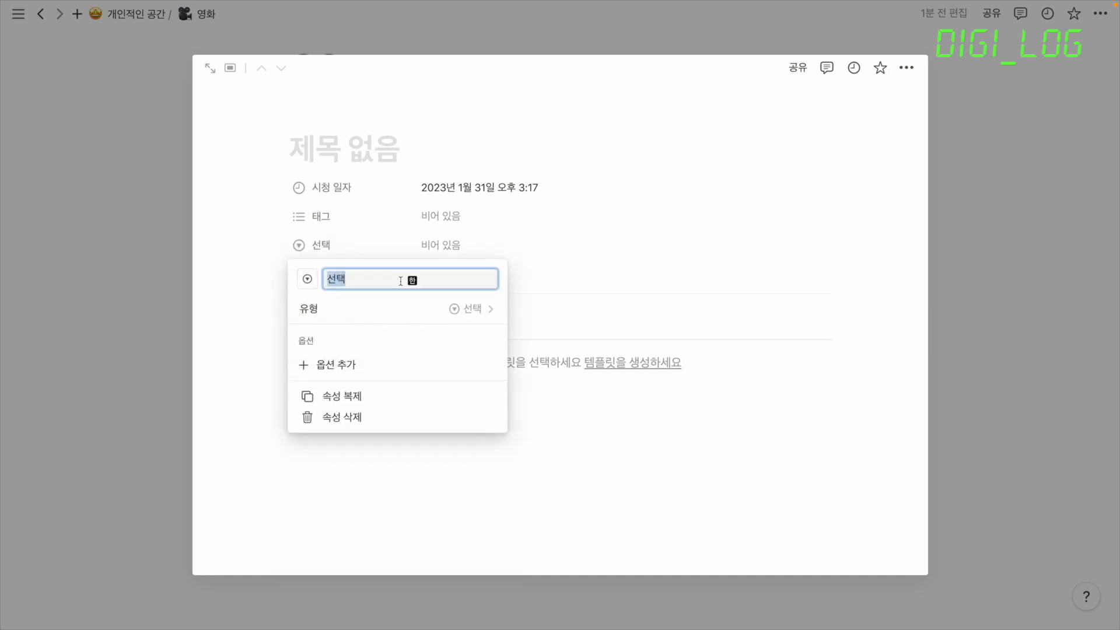
click(480, 250)
text(영화관)
key(Return)
text(넷플릭스)
key(Return)
text(우)
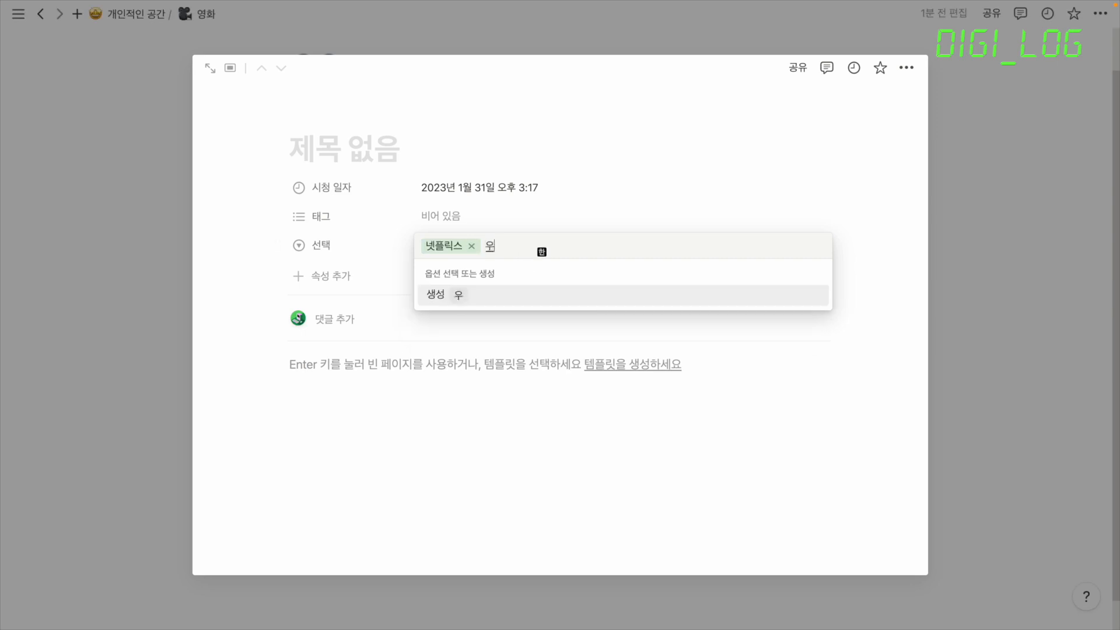
text(ㅔ이브)
key(Return)
text(디즈니+)
key(Return)
click(529, 253)
text(대여)
click(490, 298)
- Set the 넷플릭스 option's color to 빨간색 and adjust the 웨이브, 디즈니+ and 대여 options
click(817, 316)
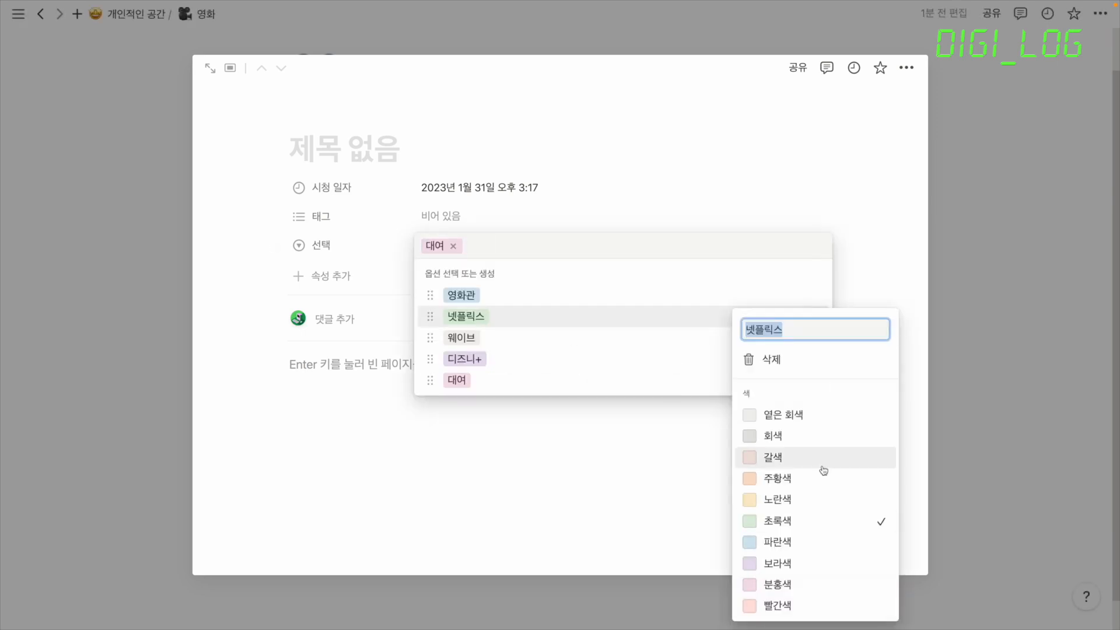
click(822, 606)
click(815, 337)
click(816, 250)
click(815, 359)
click(525, 246)
click(816, 380)
click(804, 183)
- Choose 영화관 as the value of the new select property
click(494, 288)
click(493, 246)
click(490, 296)
click(528, 373)
- Move the 태그 property below the 선택 property and change its type to 선택
drag(320, 216, 321, 251)
click(321, 247)
click(482, 313)
click(397, 376)
- Create a ★★★★★ option for the 태그 property and assign it to the page
click(458, 251)
click(458, 248)
key(ctrl+super+space)
double_click(353, 369)
key(Return)
click(466, 248)
click(474, 381)
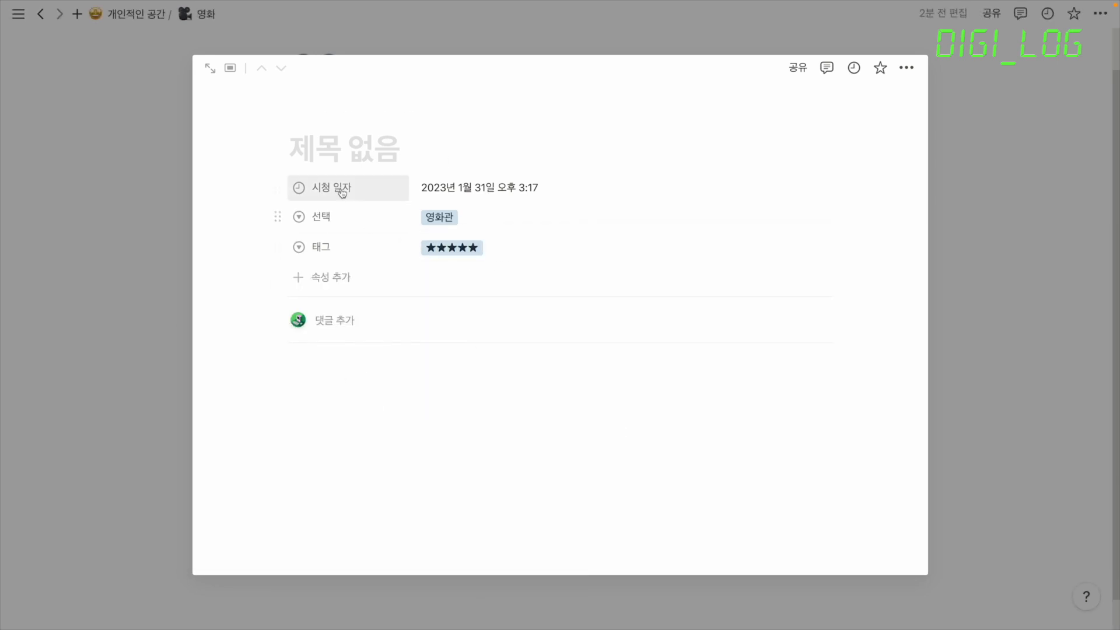
- Rename the 선택 property to 시청 방법 and the 태그 property to 별점
click(321, 216)
text(시청 방법)
key(Return)
click(326, 247)
text(별점)
key(Return)
- Title the page 탑건: 매버릭 and upload the movie poster as an image block in its body
click(342, 149)
text(탑건: 매버릭)
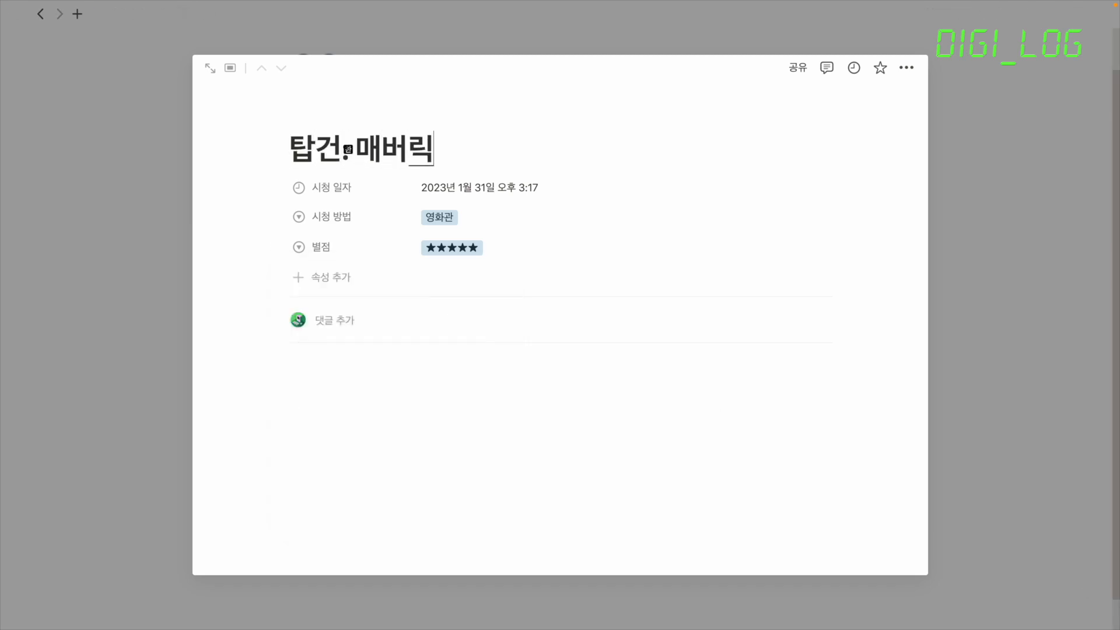
key(Return)
text(/이미지)
key(Return)
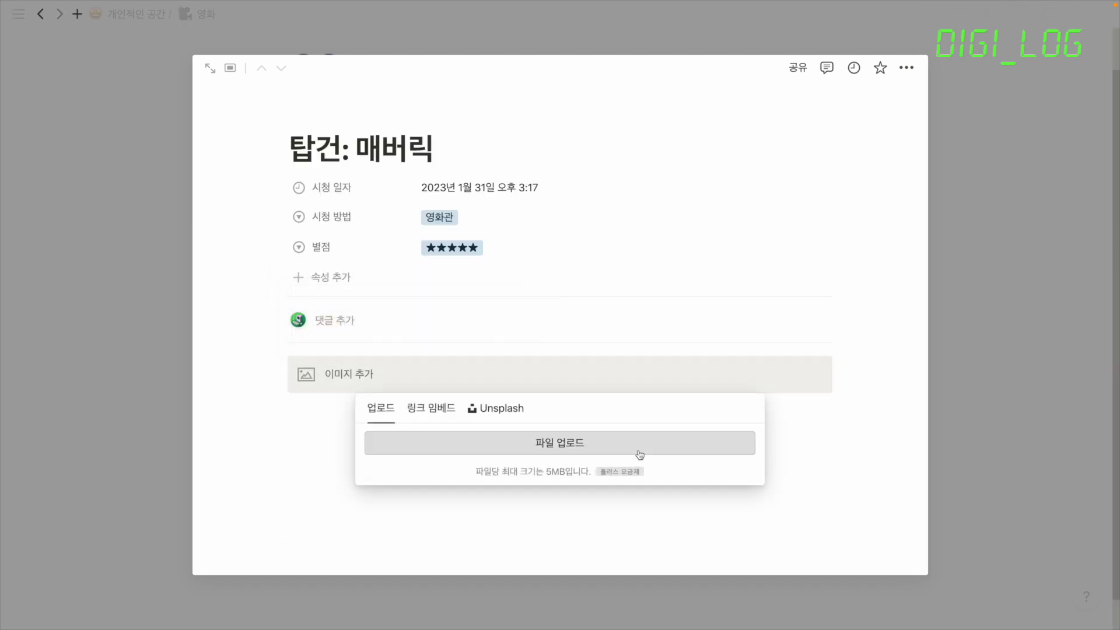
click(637, 449)
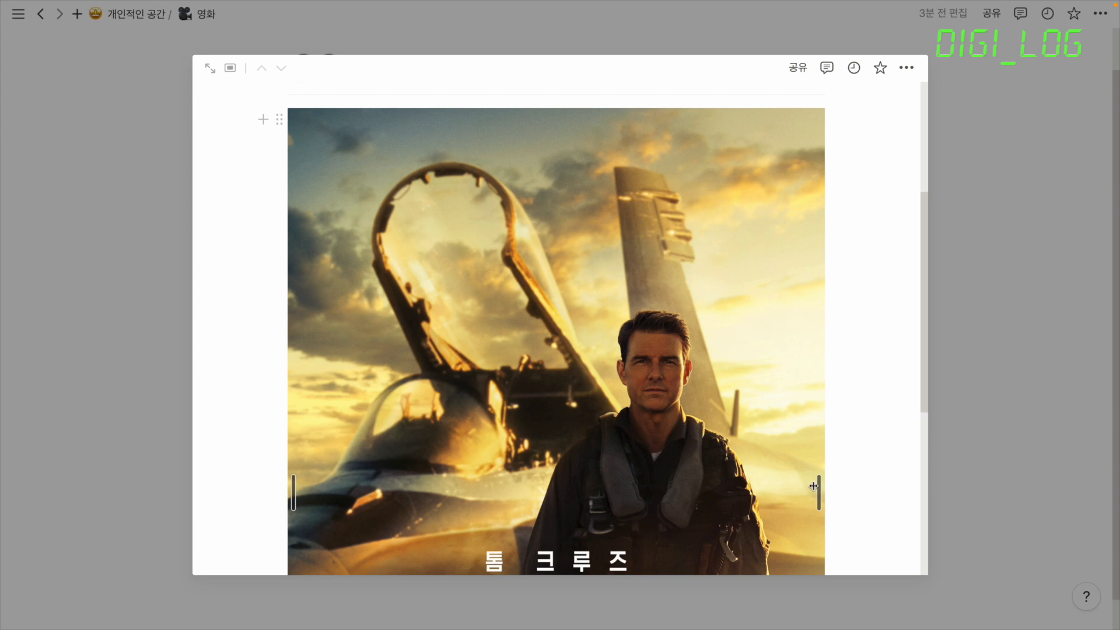
- Add a divider line below the poster image
scroll(758, 408, down, 5)
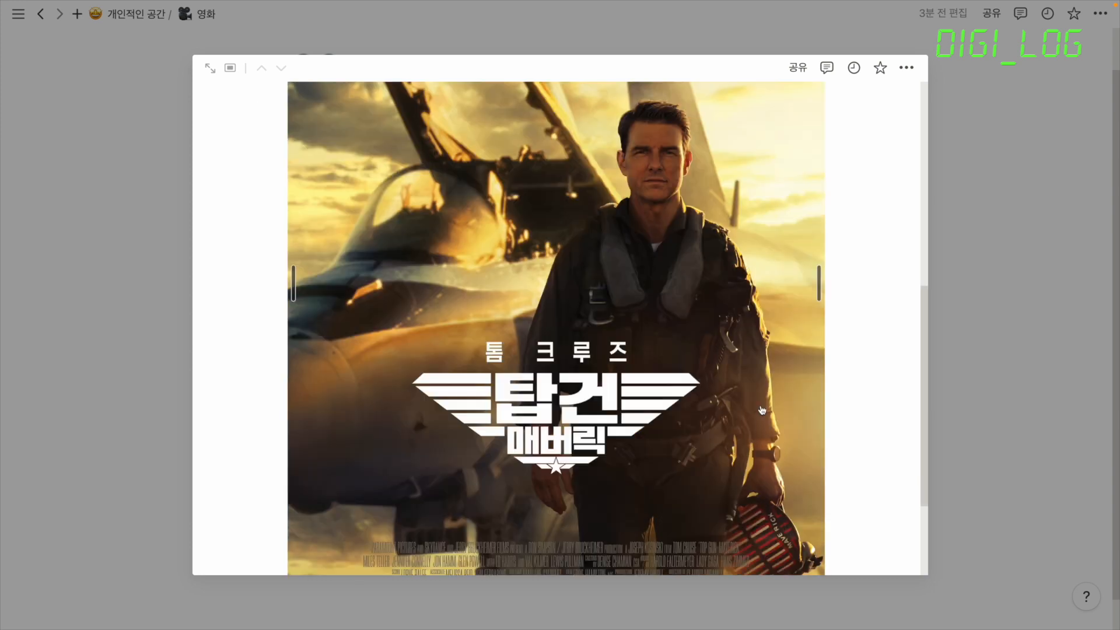
click(651, 524)
text(---)
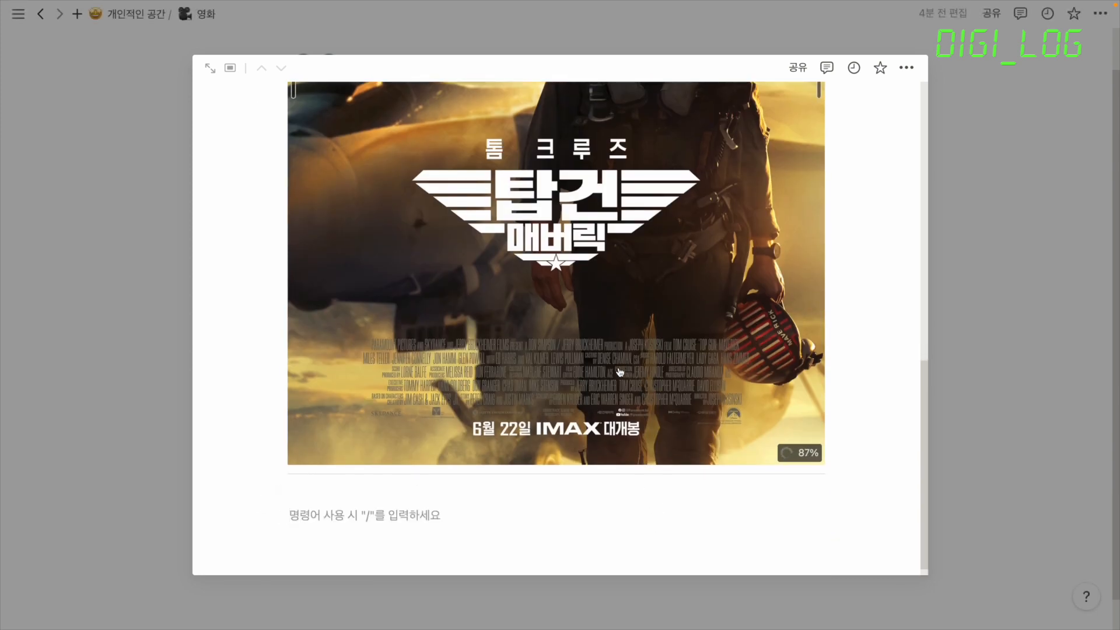
- Add a 파일과 미디어 property named 영화 포스터 to the page
scroll(664, 405, up, 2)
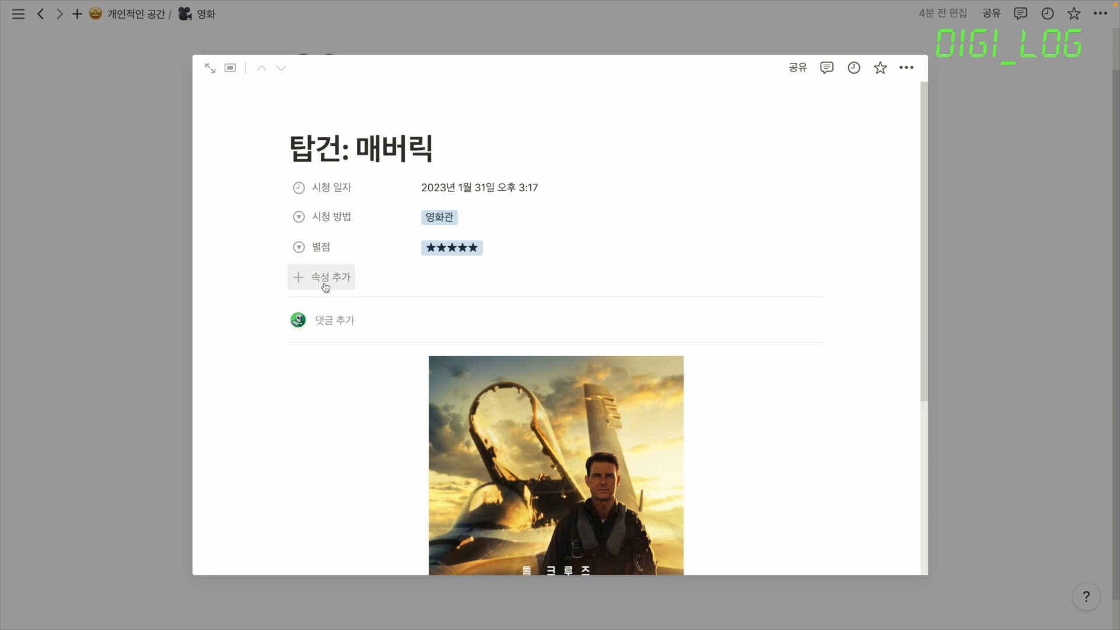
click(326, 279)
click(375, 513)
text(영화 포스)
text(터)
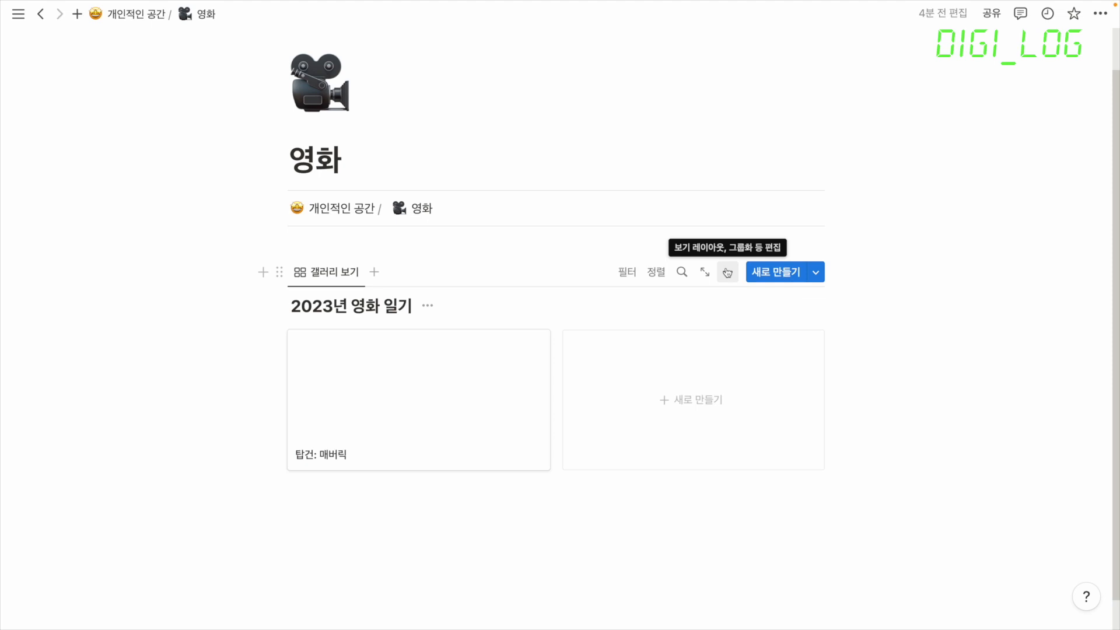
- Set the gallery's card preview to 영화 포스터 and toggle 이미지 맞추기 in its layout settings
click(727, 271)
click(712, 365)
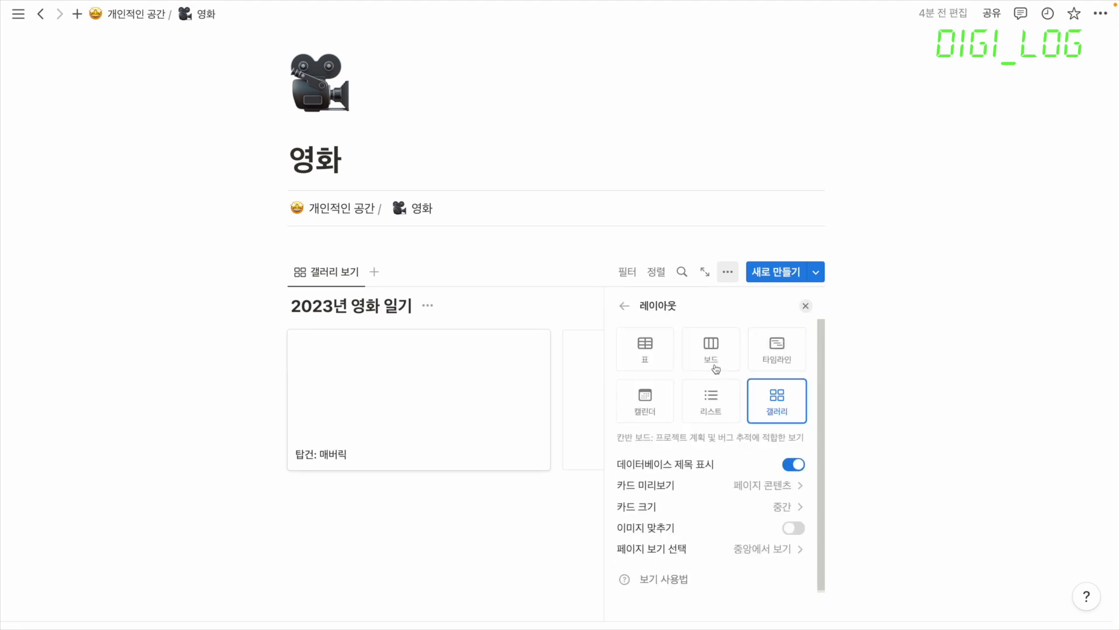
click(755, 500)
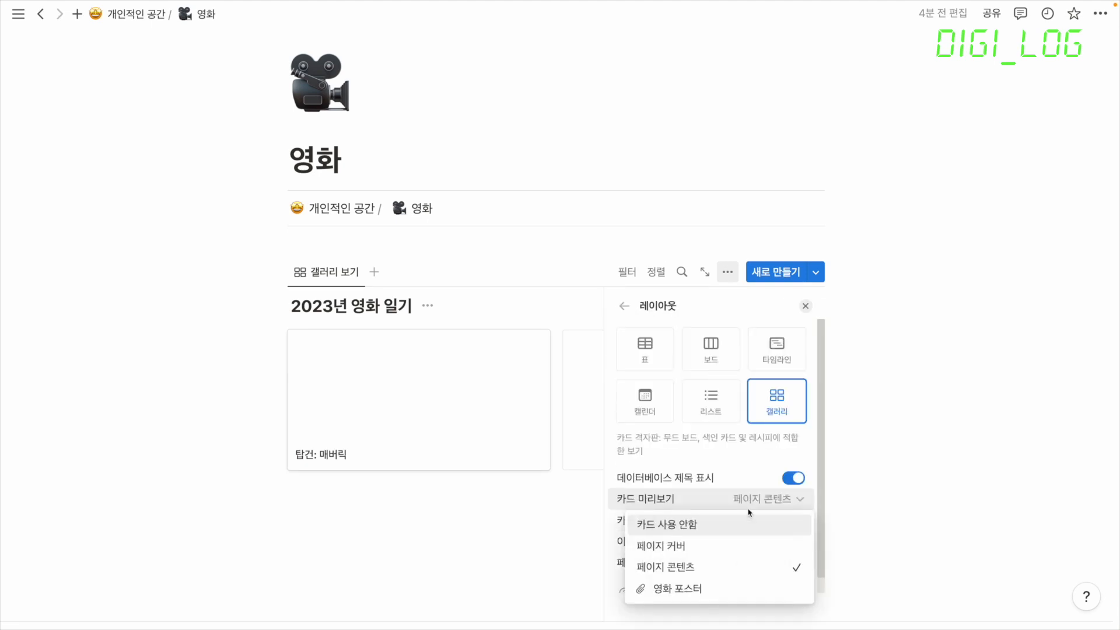
click(694, 586)
click(792, 541)
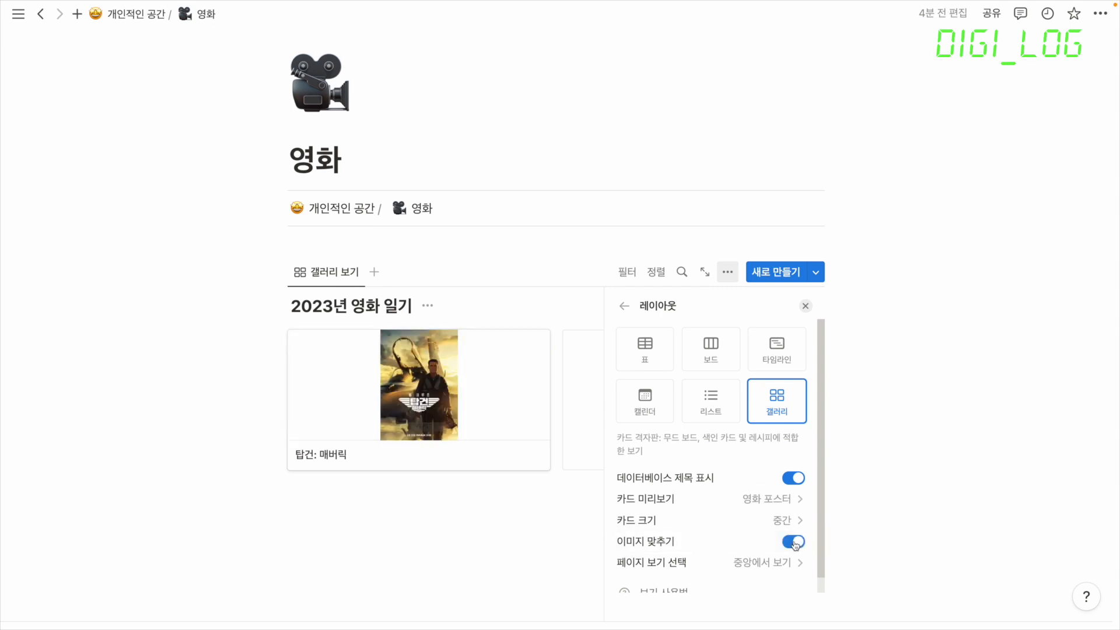
click(574, 298)
- In the 탑건: 매버릭 page, add a divider below the poster and a bulleted 감상평 item
click(444, 356)
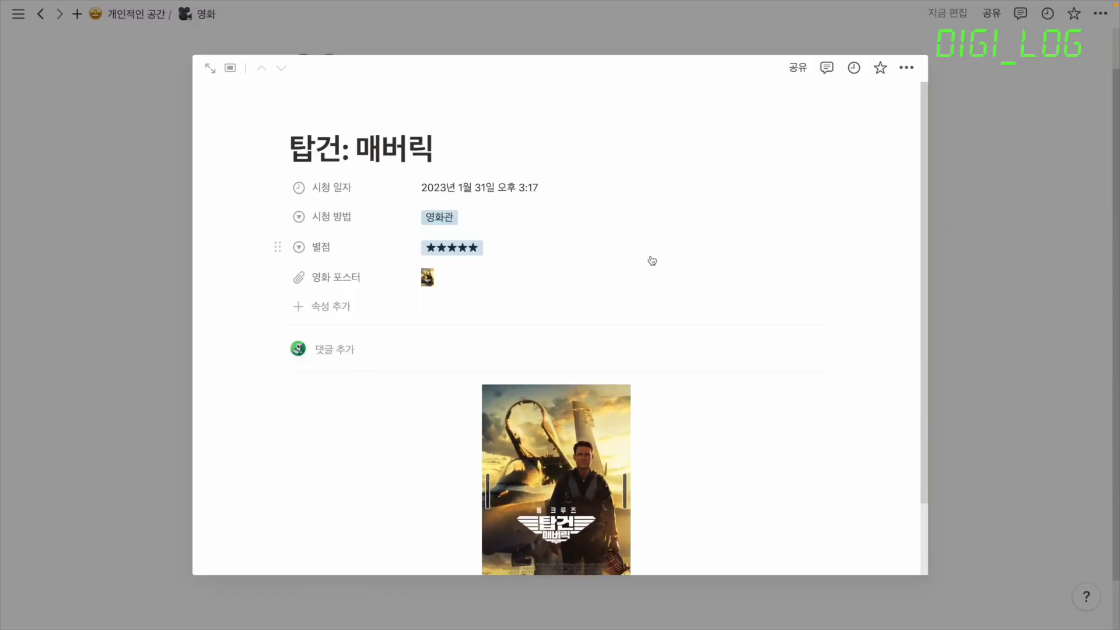
scroll(653, 262, down, 3)
click(640, 538)
text(---)
key(Return)
text(- 갬상ㅍㅕㅇ)
key(Return)
key(Return)
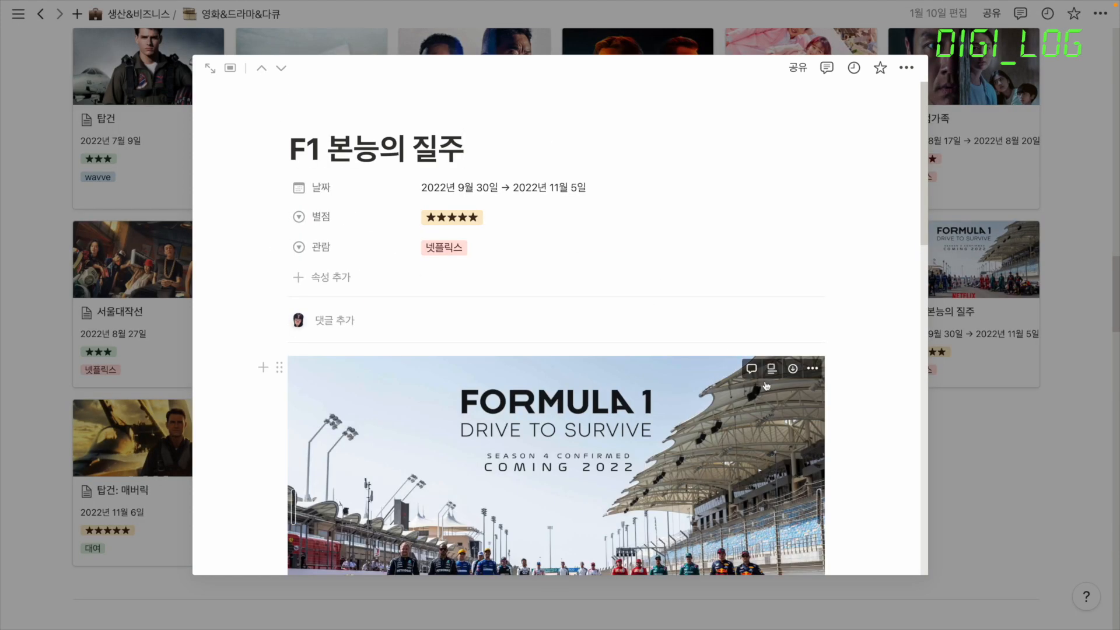
- Look through the F1 본능의 질주 entry's images, close it and browse the 영화&드라마&다큐 gallery
scroll(767, 385, down, 7)
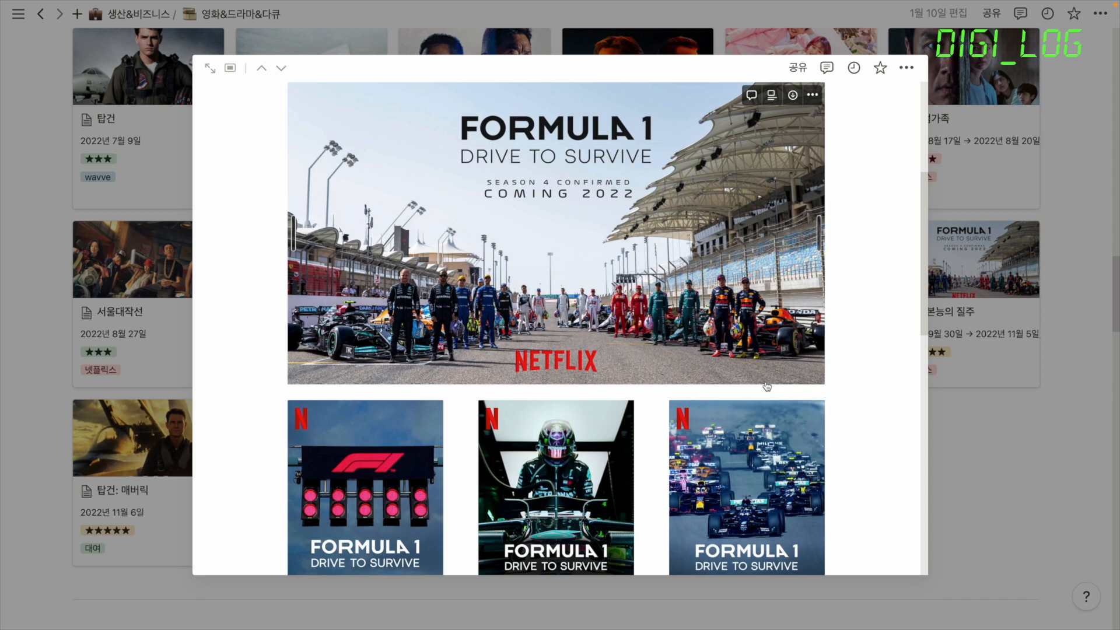
scroll(767, 385, down, 10)
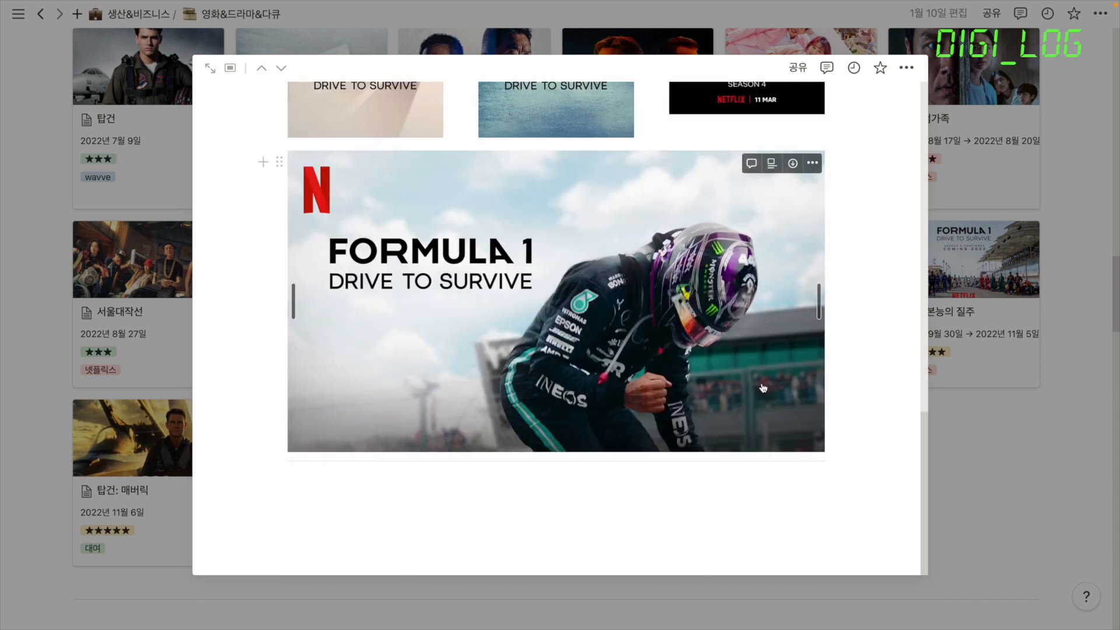
key(Escape)
scroll(679, 449, up, 6)
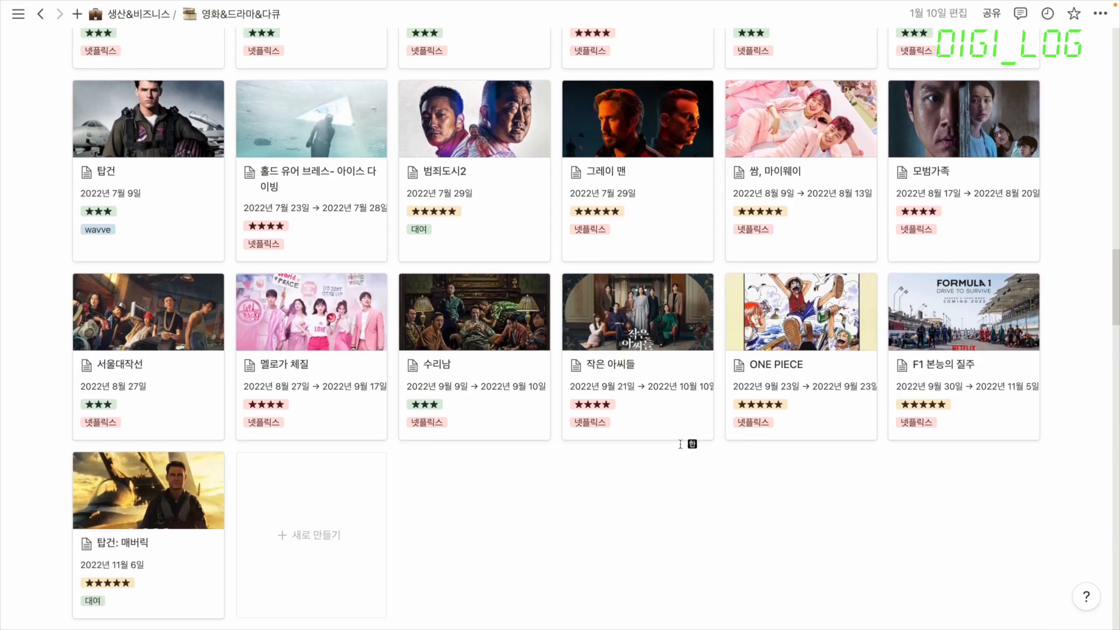
scroll(679, 449, up, 8)
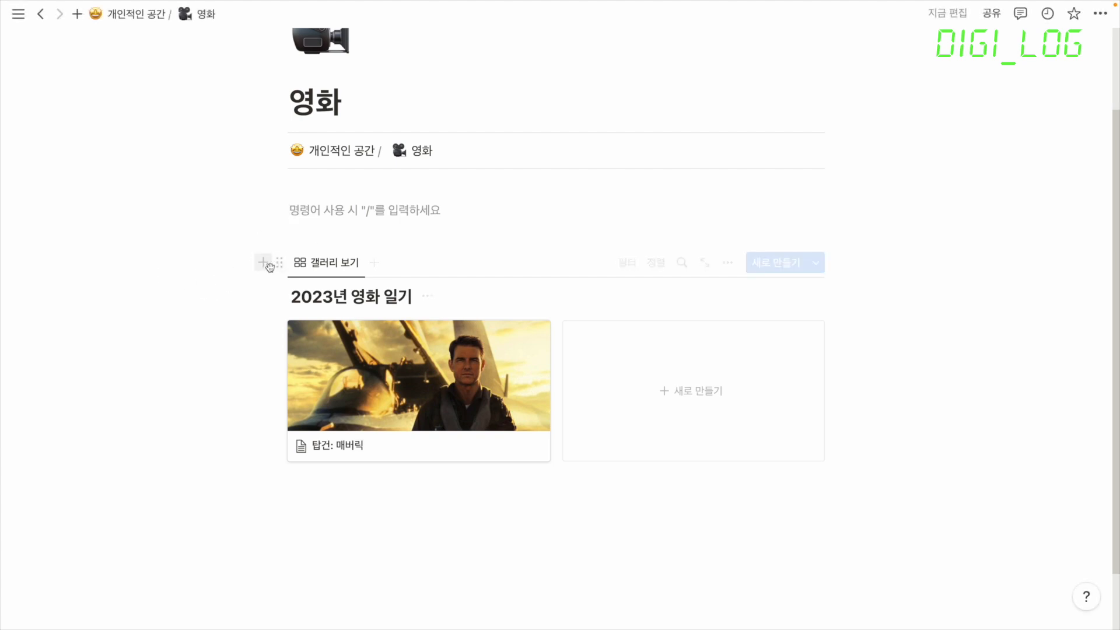
- Duplicate the 2023년 영화 일기 database in the 영화 page
click(278, 263)
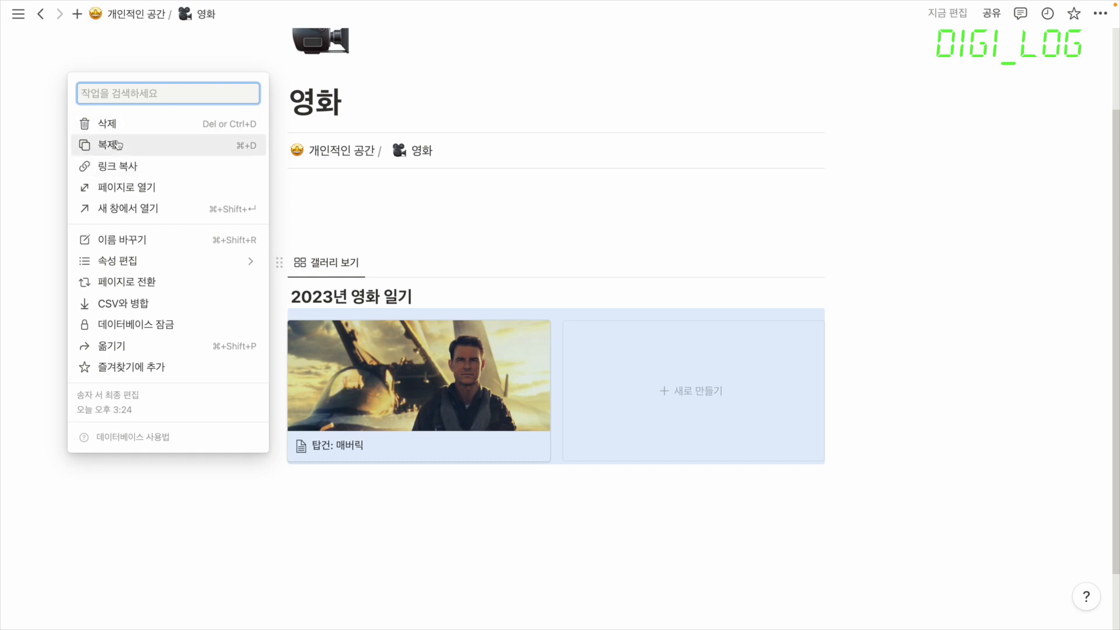
click(108, 145)
scroll(457, 365, down, 2)
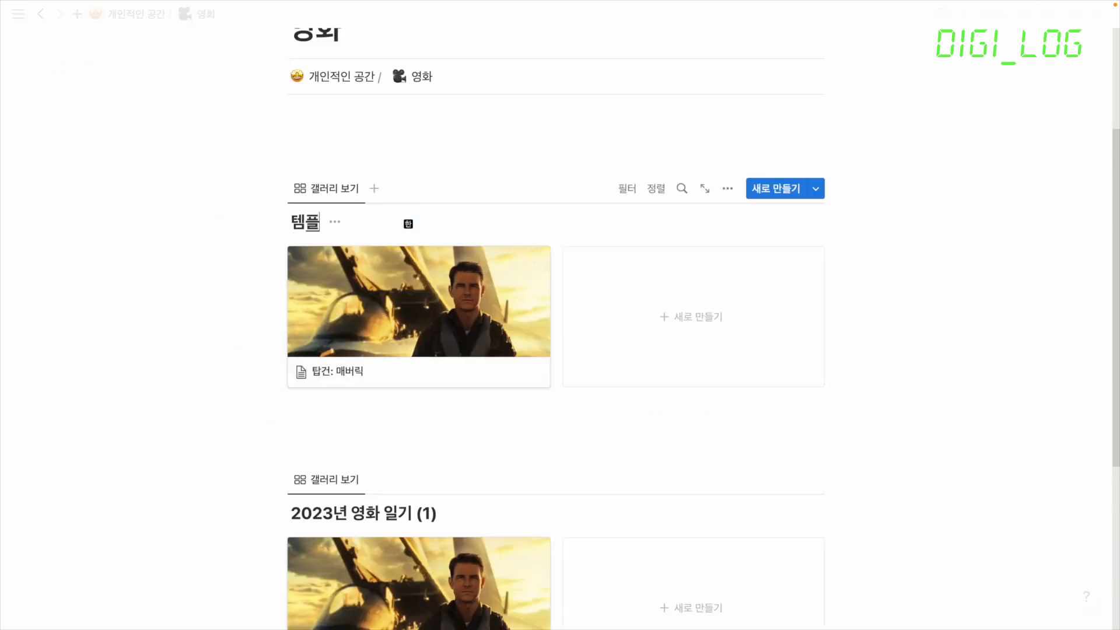
- Rename the upper movie diary database as 템플릿 and delete its 탑건: 매버릭 card
key(BackSpace)
key(BackSpace)
key(BackSpace)
key(BackSpace)
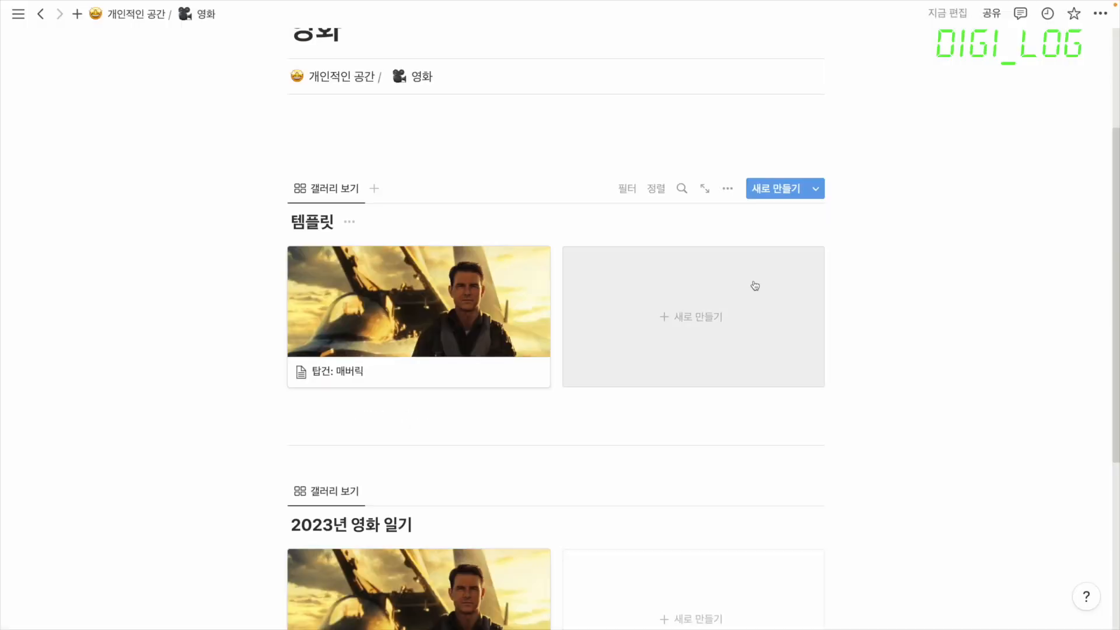
click(533, 260)
click(575, 318)
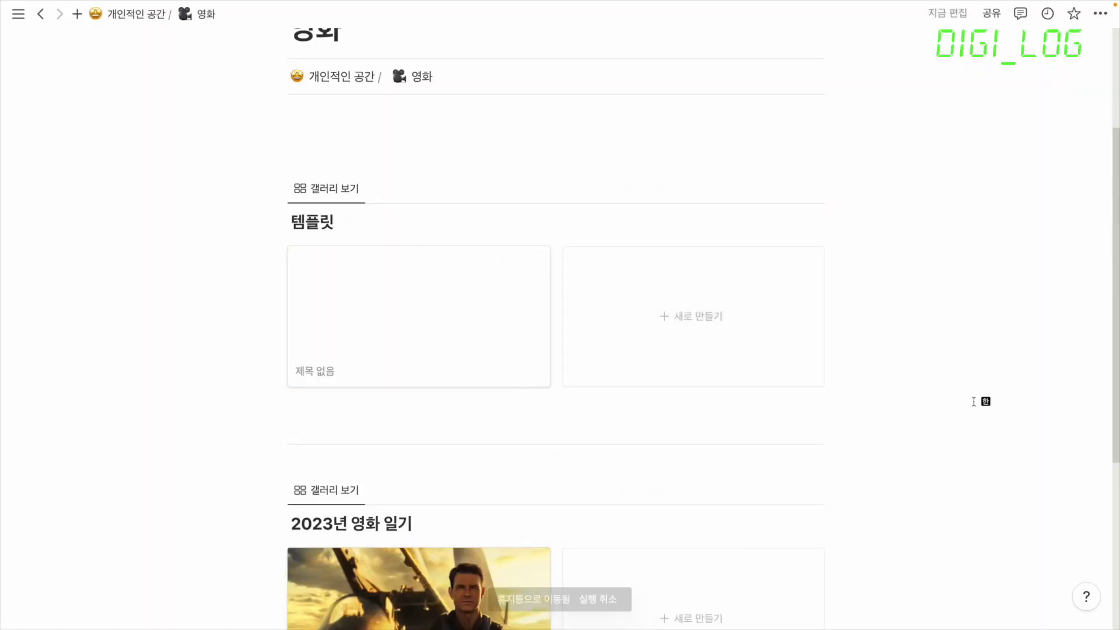
- Insert a template button above the galleries, name it 영화 일기 템플릿 and clear its default to-do
click(483, 149)
text(/템플)
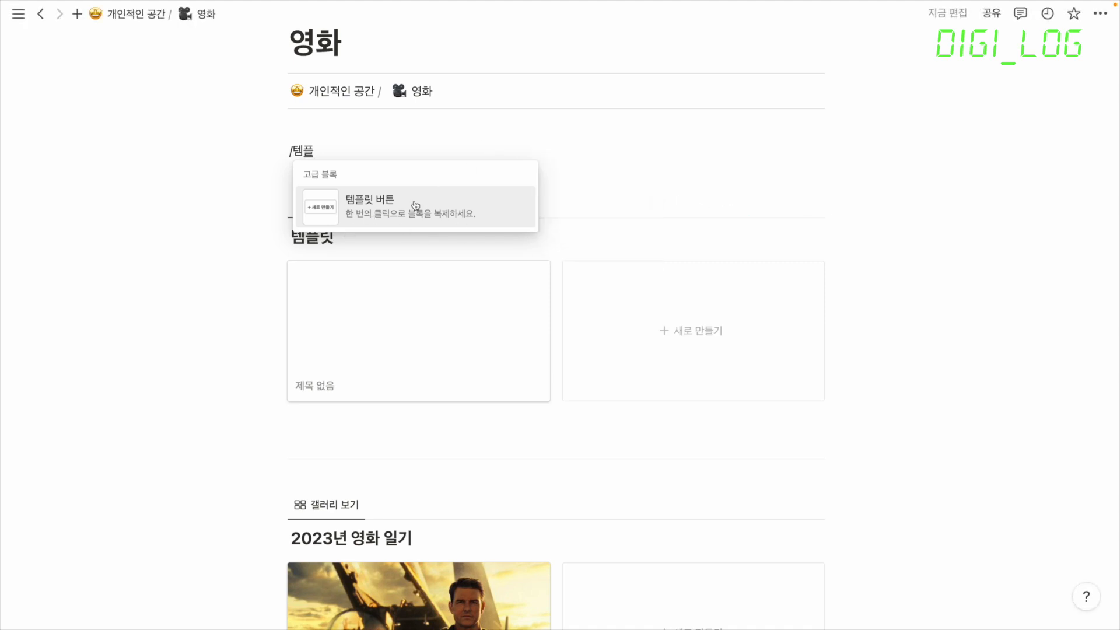
click(415, 205)
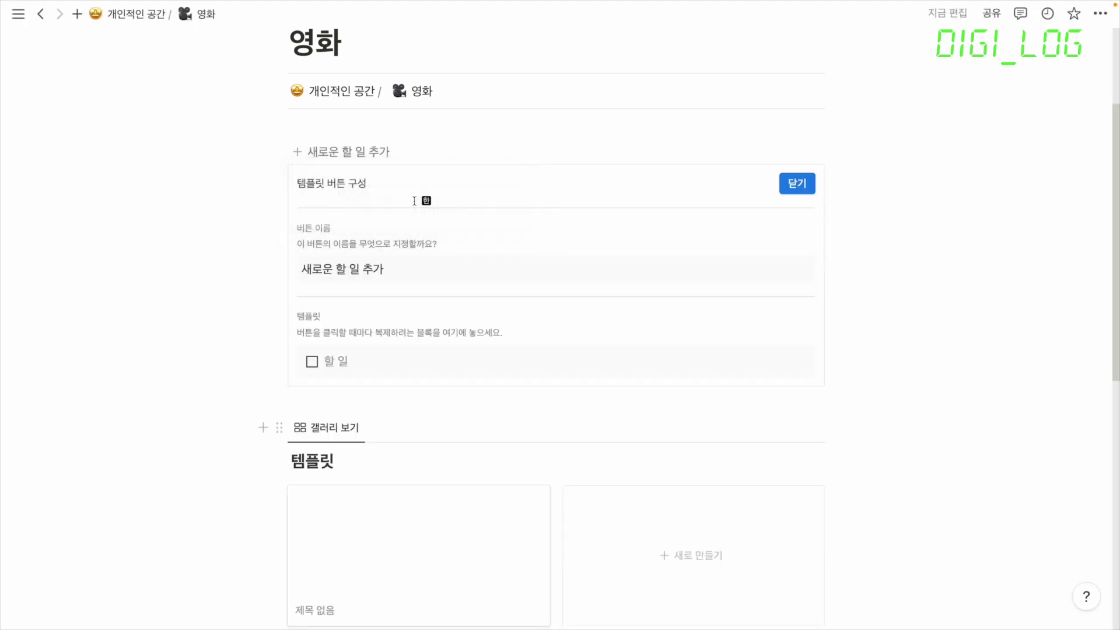
click(458, 364)
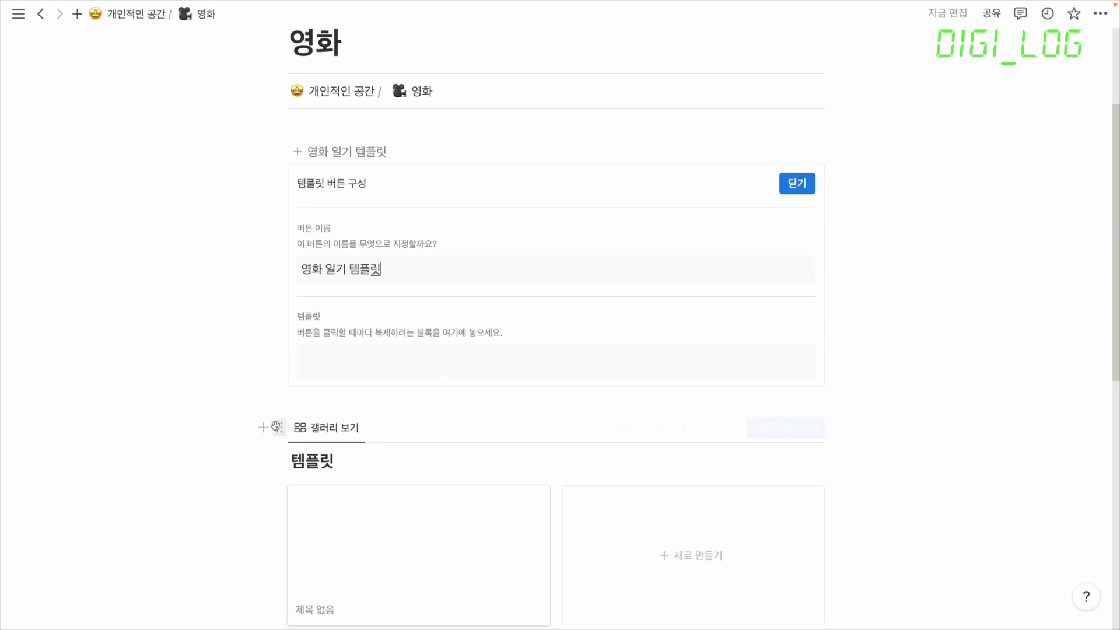
- Move the 템플릿 gallery into the template content of the 영화 일기 템플릿 button and close the configuration
drag(276, 427, 316, 361)
scroll(471, 449, down, 3)
scroll(495, 394, up, 2)
scroll(526, 393, up, 2)
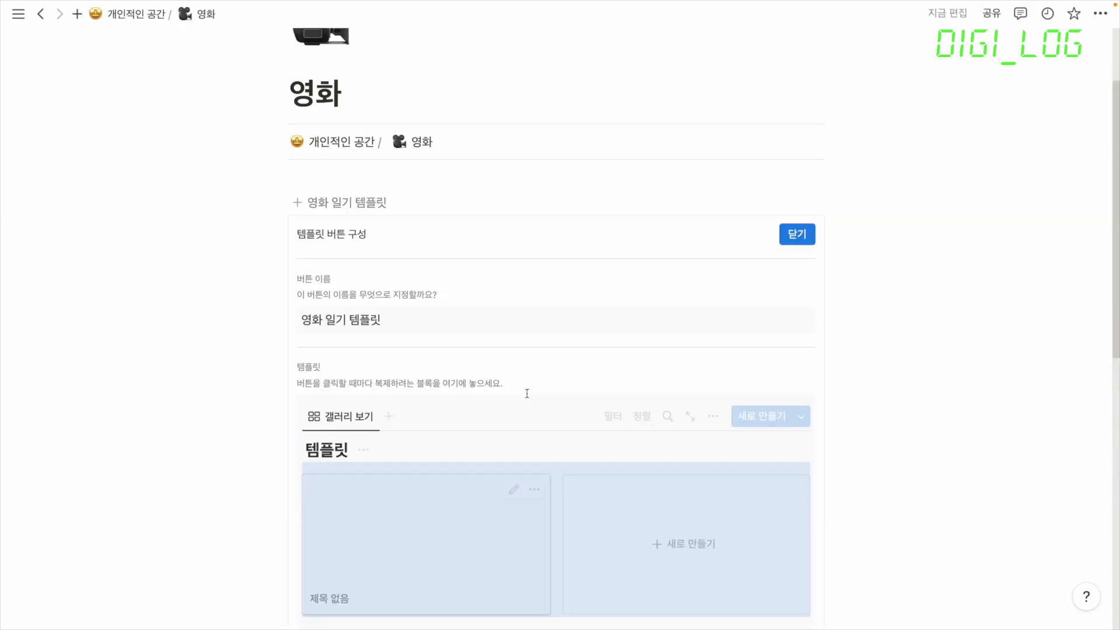
scroll(513, 455, down, 1)
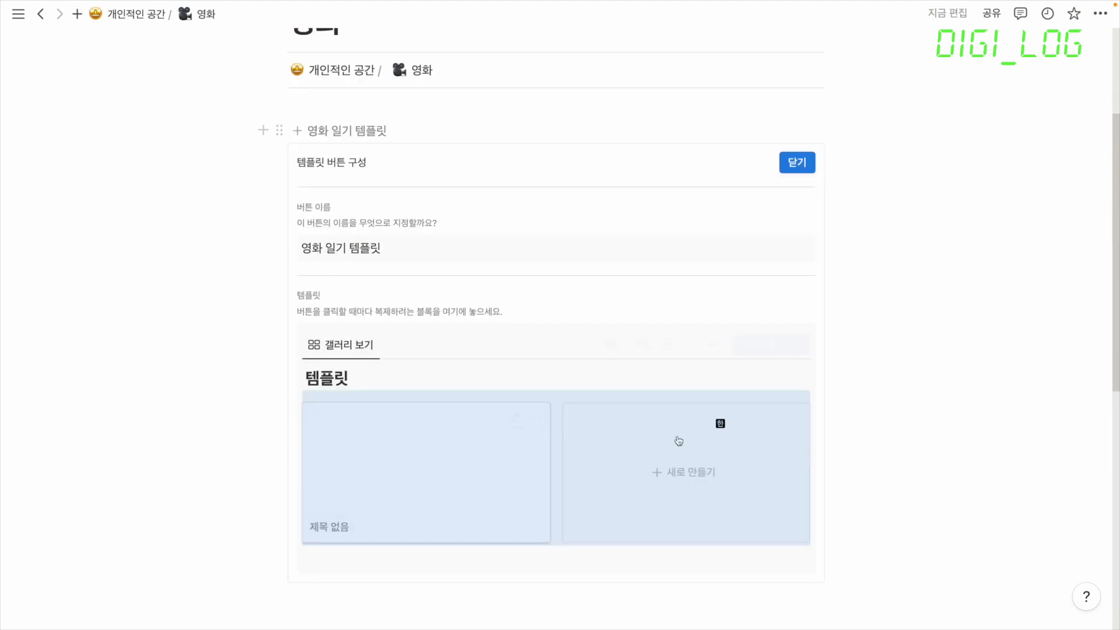
click(800, 169)
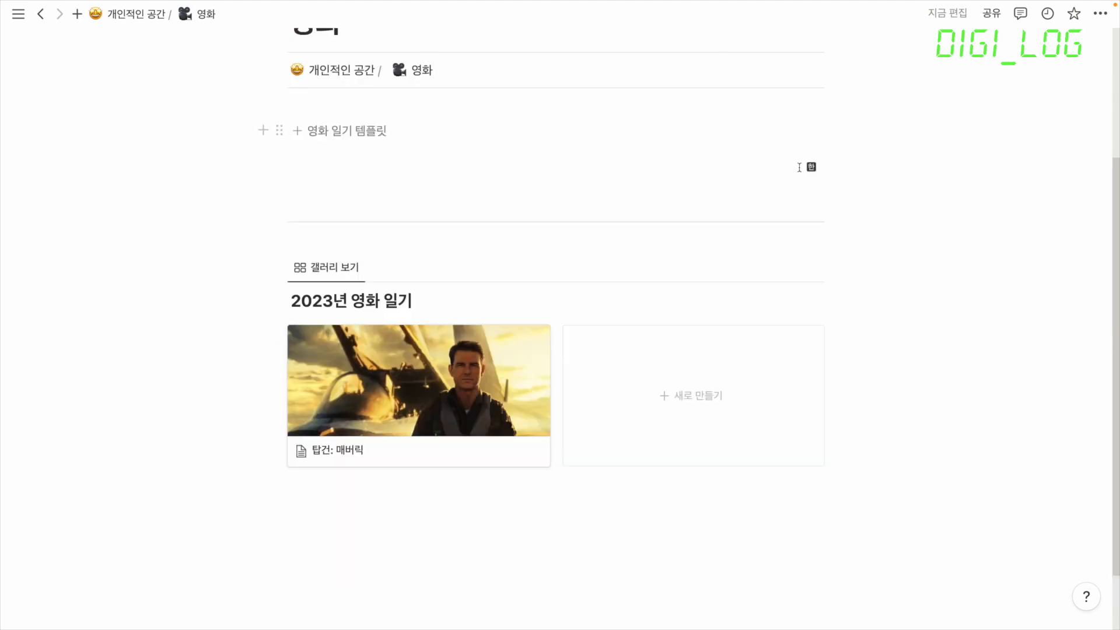
- Generate several 템플릿 gallery copies with the 영화 일기 템플릿 button and look through them
click(321, 130)
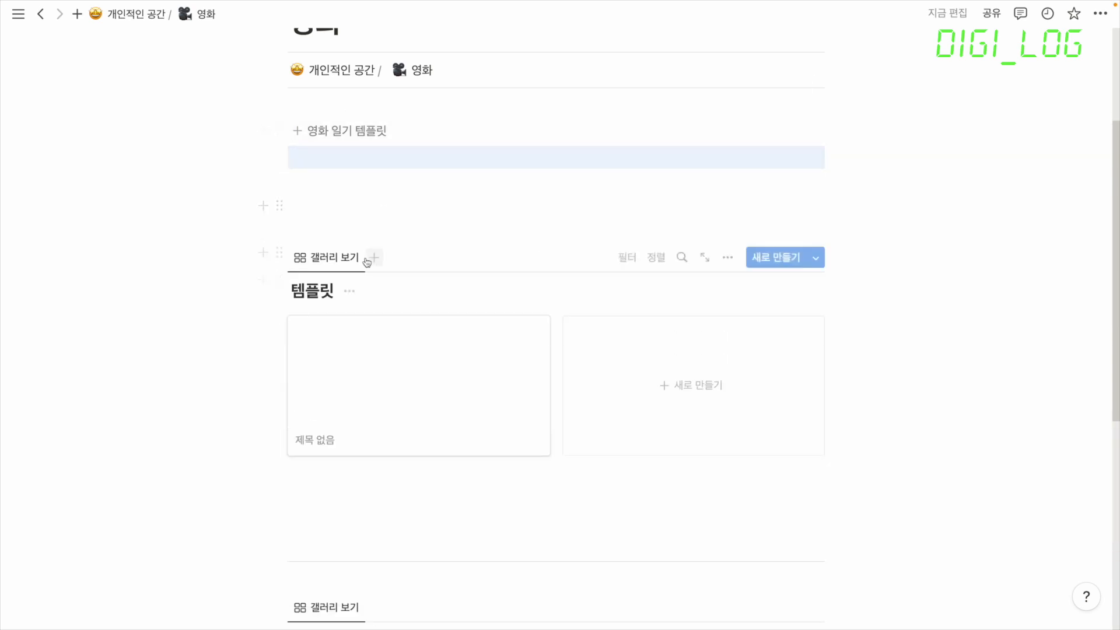
click(295, 415)
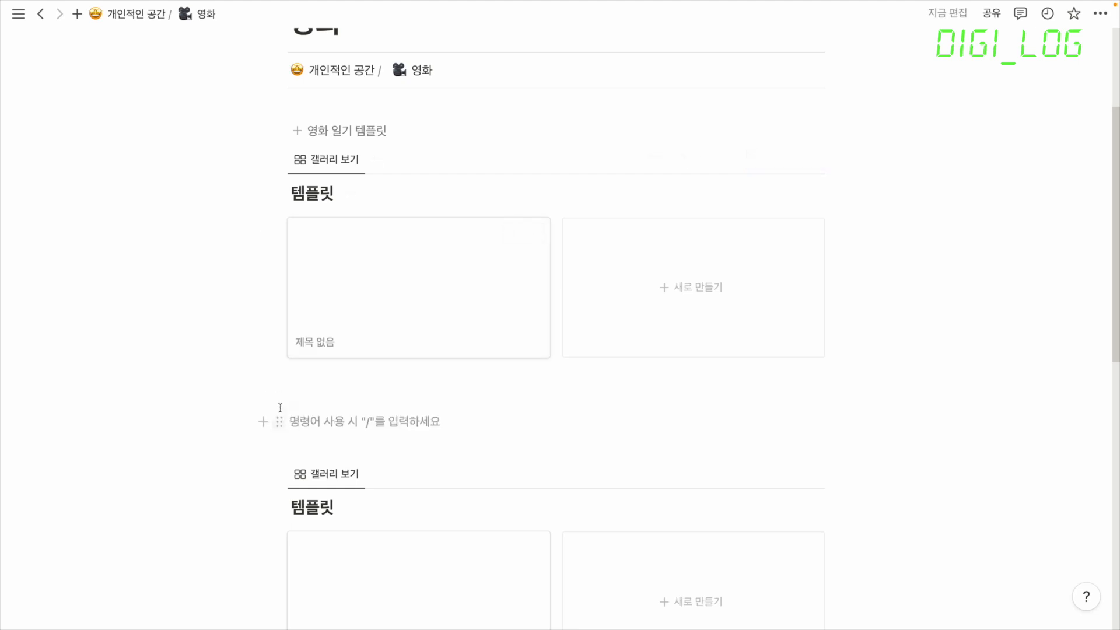
drag(280, 401, 327, 155)
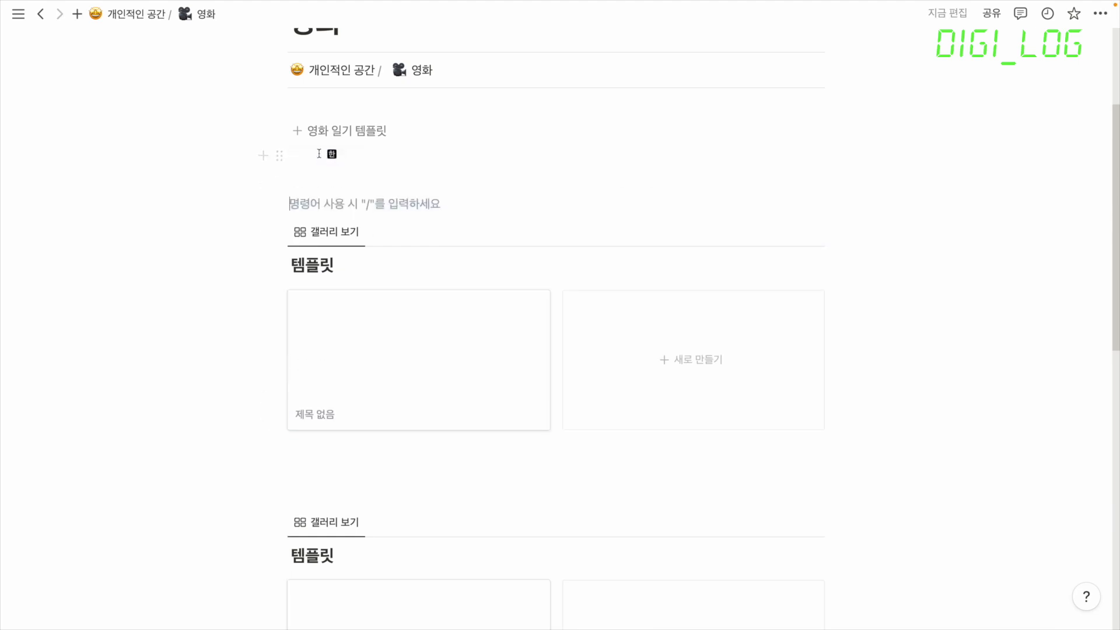
click(297, 132)
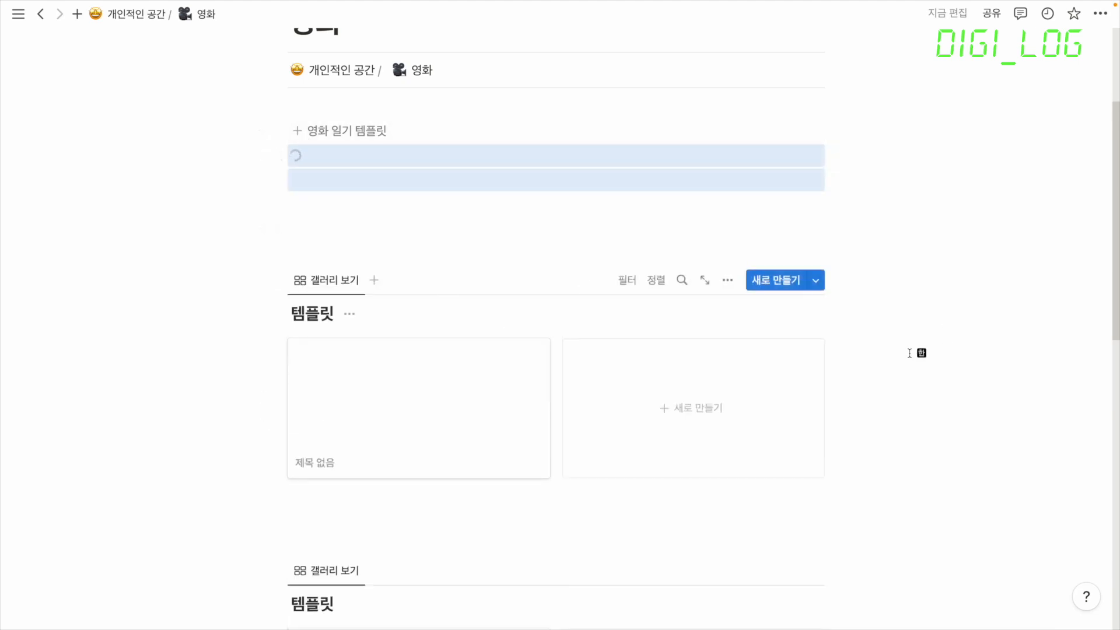
scroll(903, 357, down, 5)
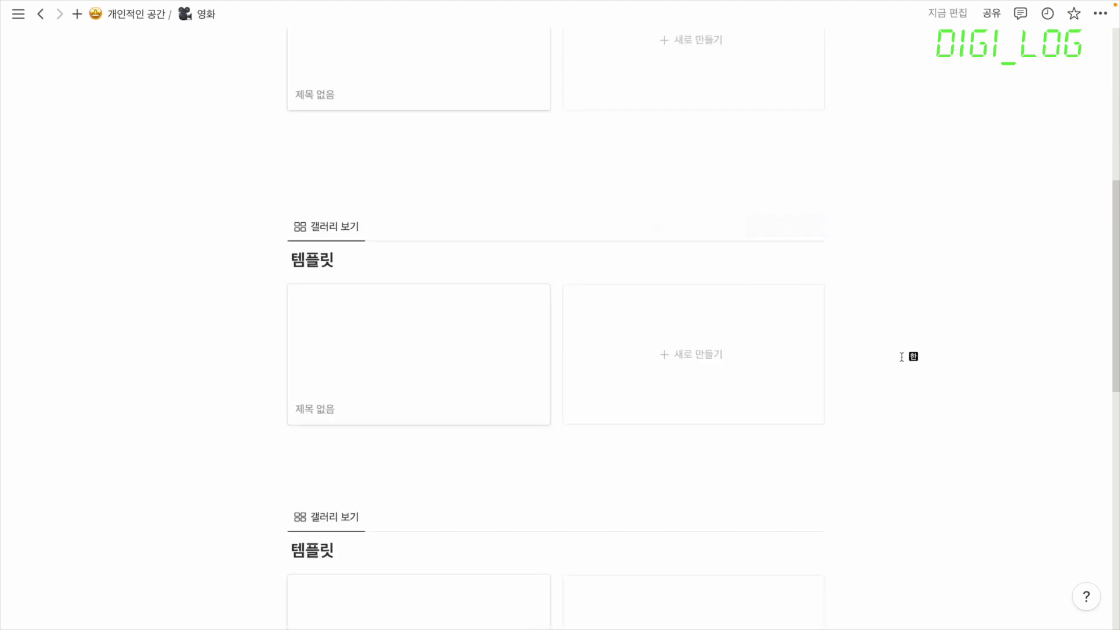
scroll(901, 357, up, 10)
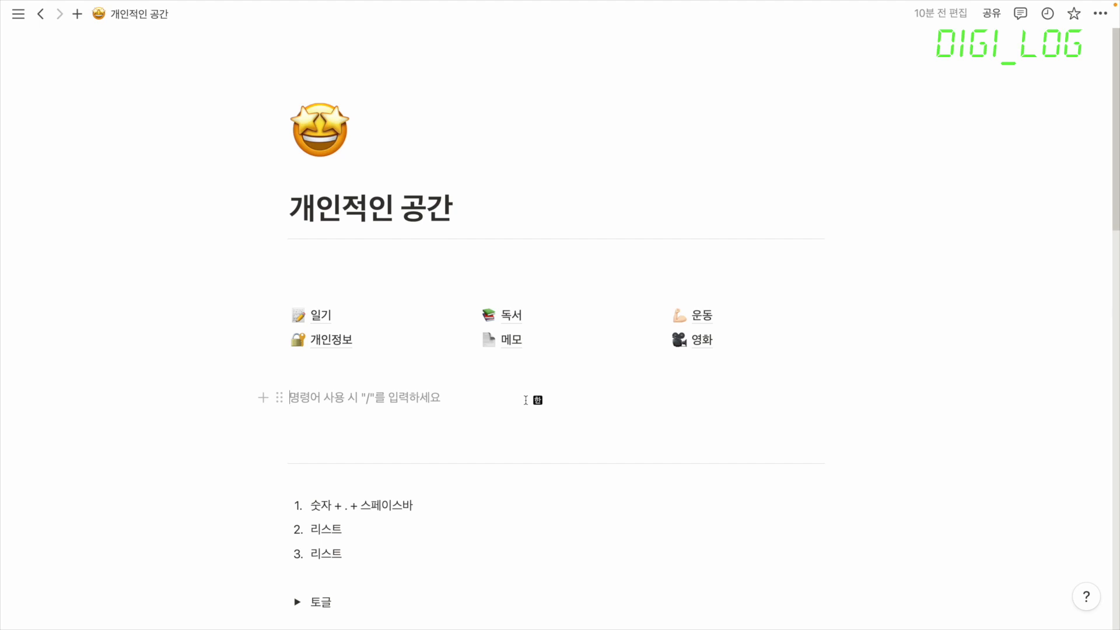
- Below the page links in 개인적인 공간, add a divider, the line "궁금한 사항 댓글 남겨 주세요." ending in a smiling emoji, and blank lines
text(---궁금)
text(한 사항 댓글 남겨 주세요)
text(. :웃)
key(Right)
key(Right)
key(Return)
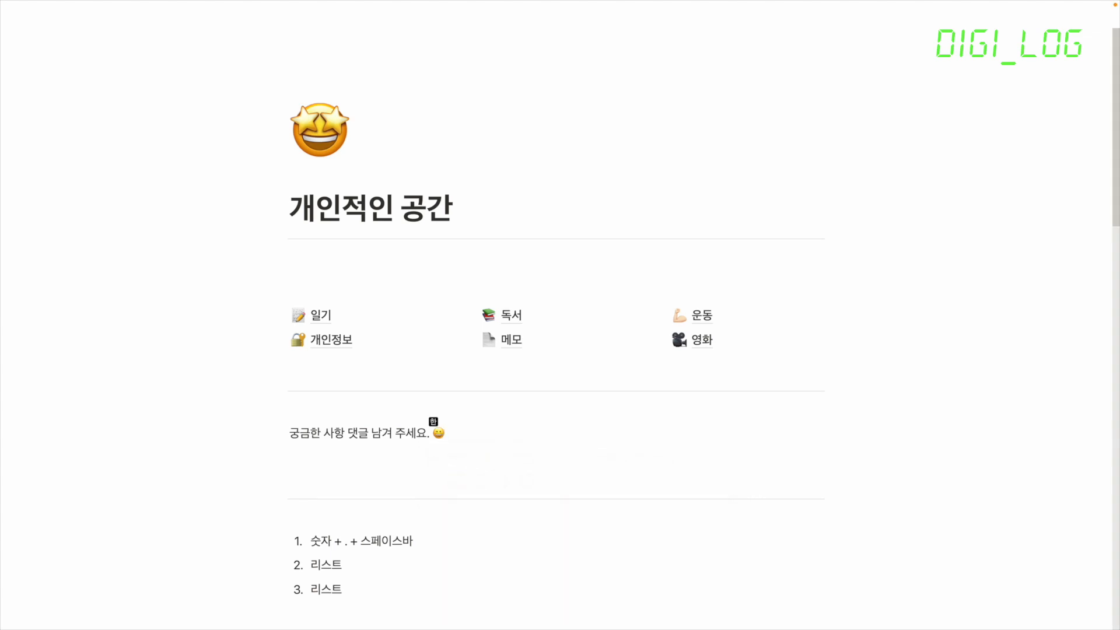
key(Return)
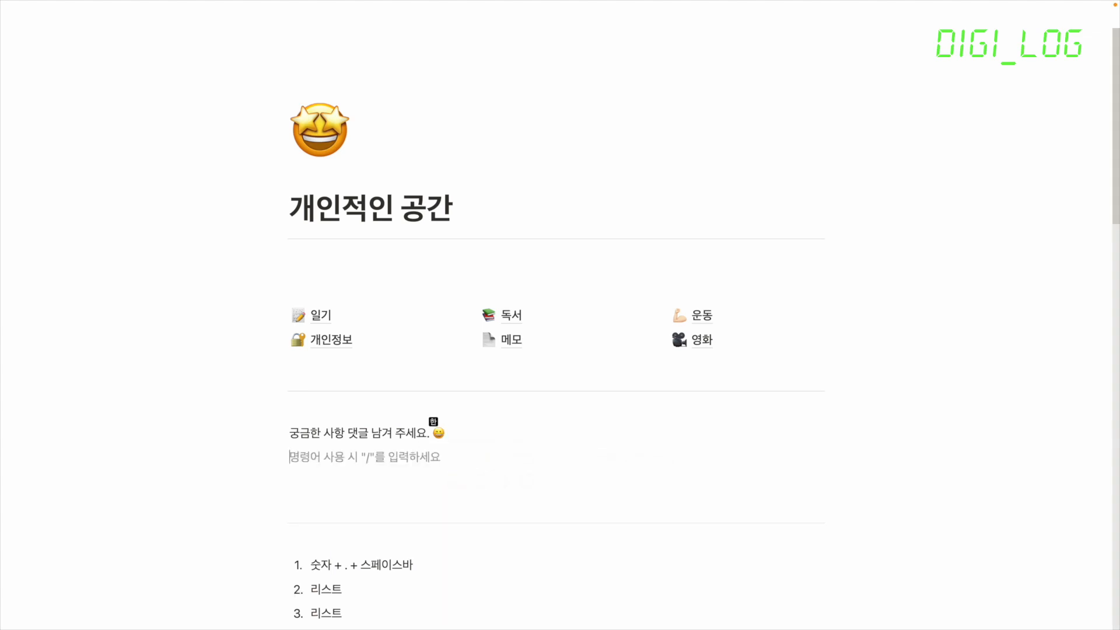
key(Return)
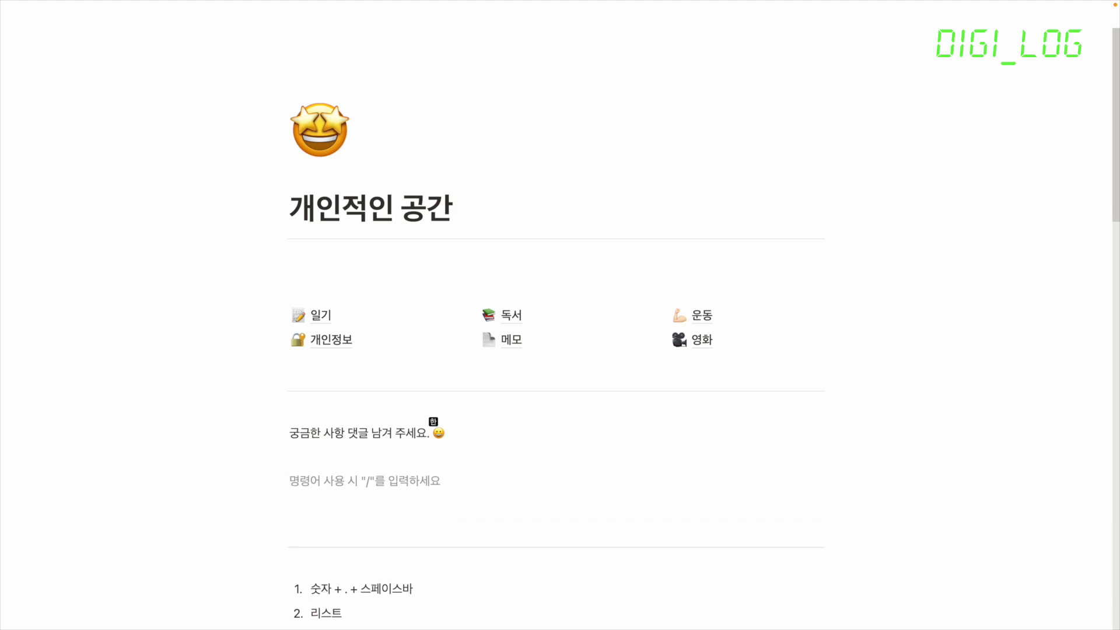
text(:좋)
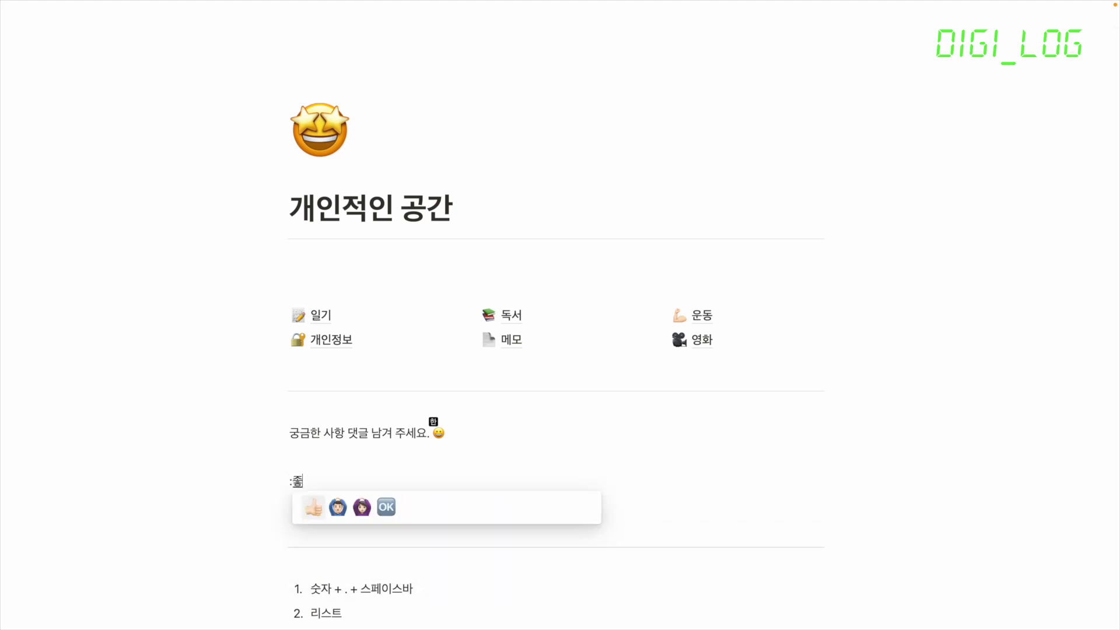
click(313, 506)
text(:알)
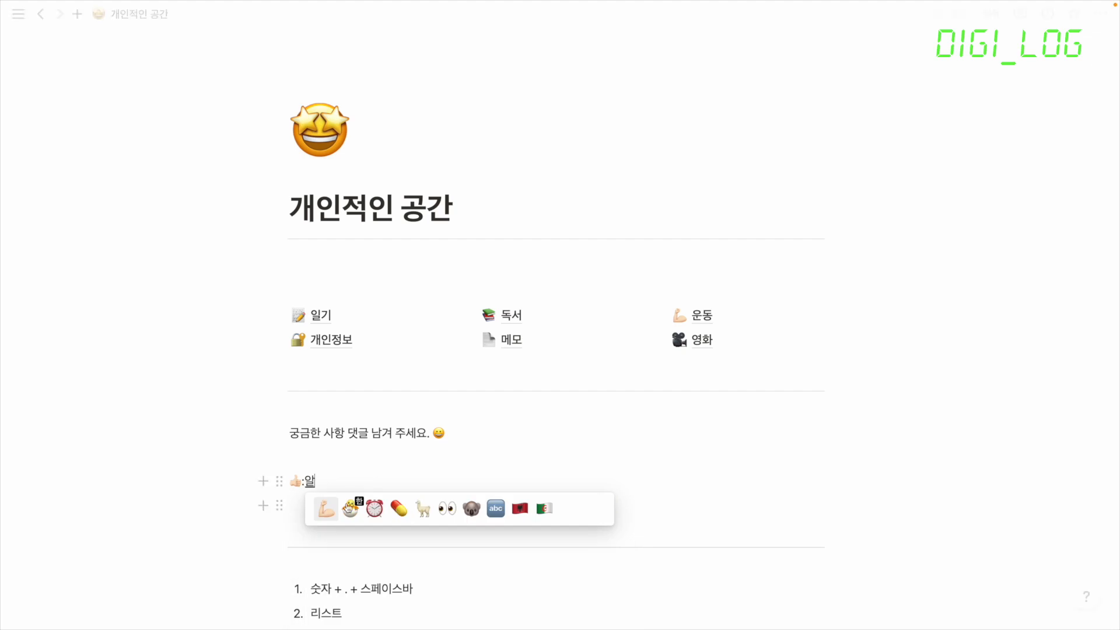
click(376, 509)
key(BackSpace)
key(BackSpace)
- Fill the empty line below the comment request with five raised-hand emojis
text(:손)
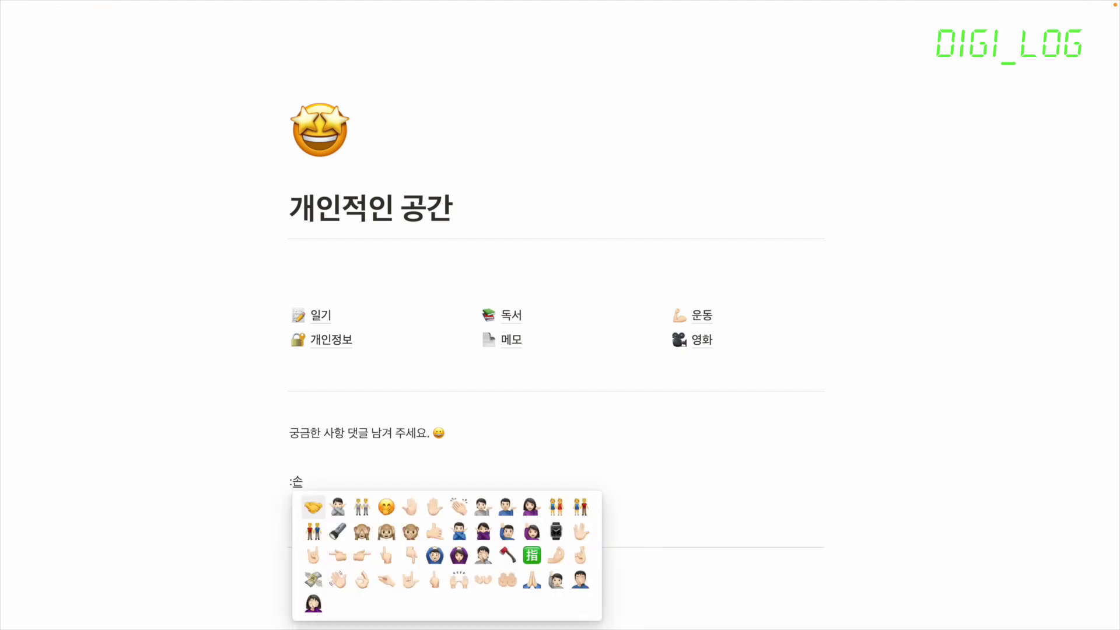
click(435, 507)
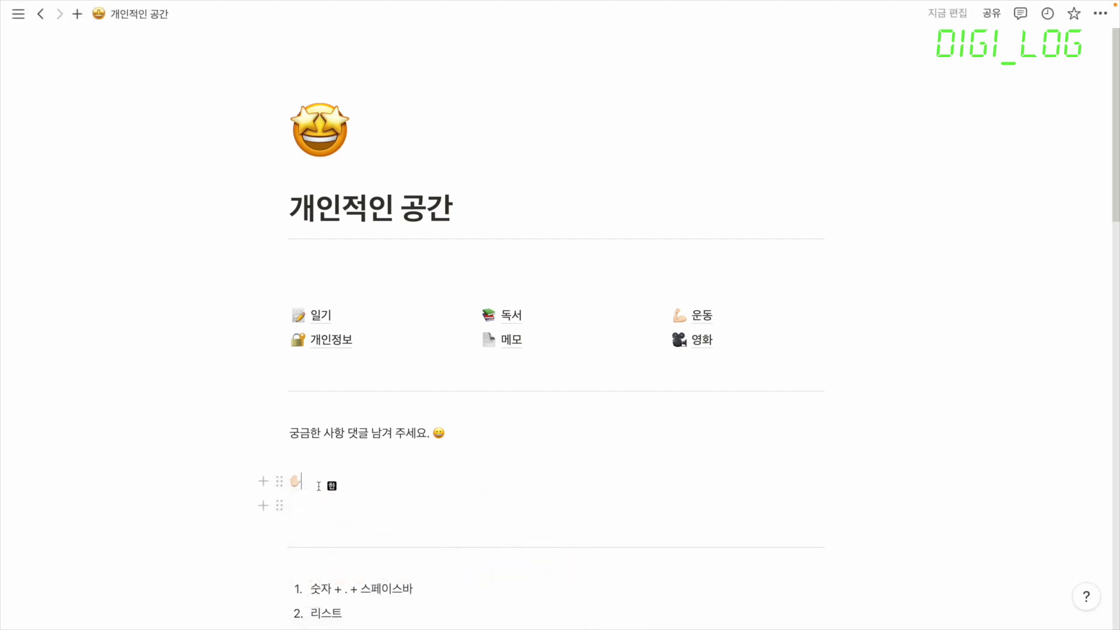
key(super+v)
key(super+v)
key(super+v)
key(super+v)
- Add an upside-down face emoji on a new line below the raised hands
key(Return)
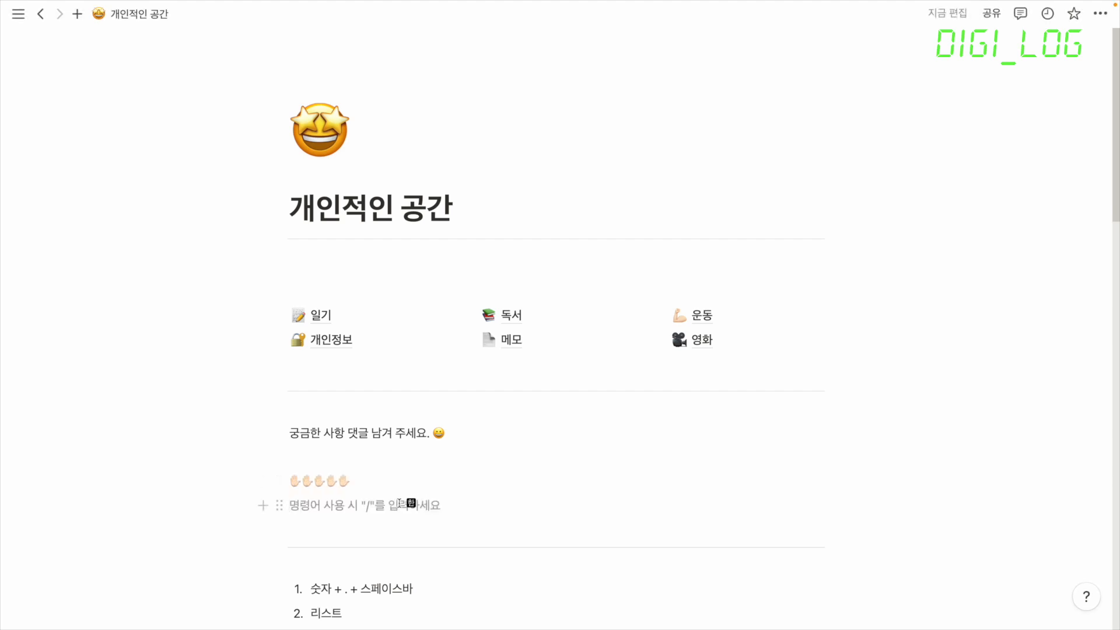
text(:꾸)
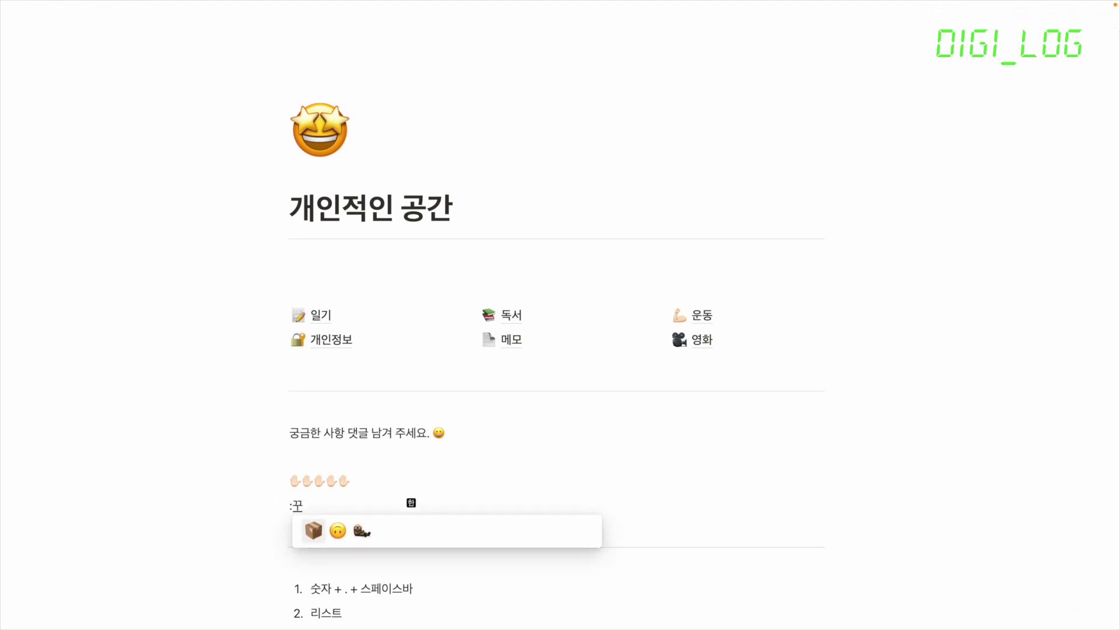
key(Right)
key(Return)
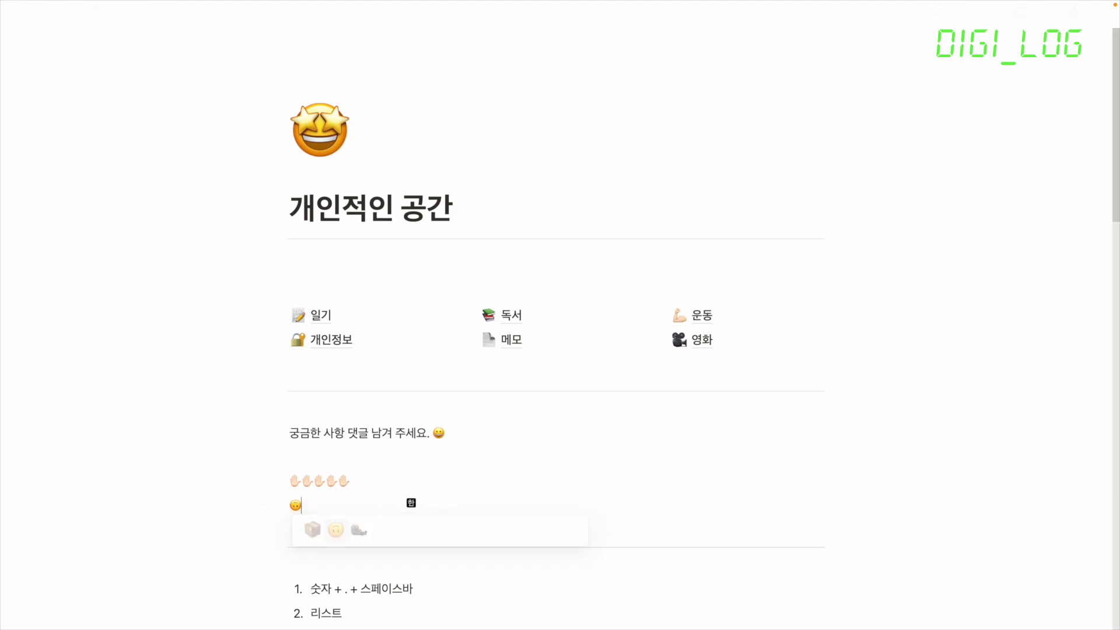